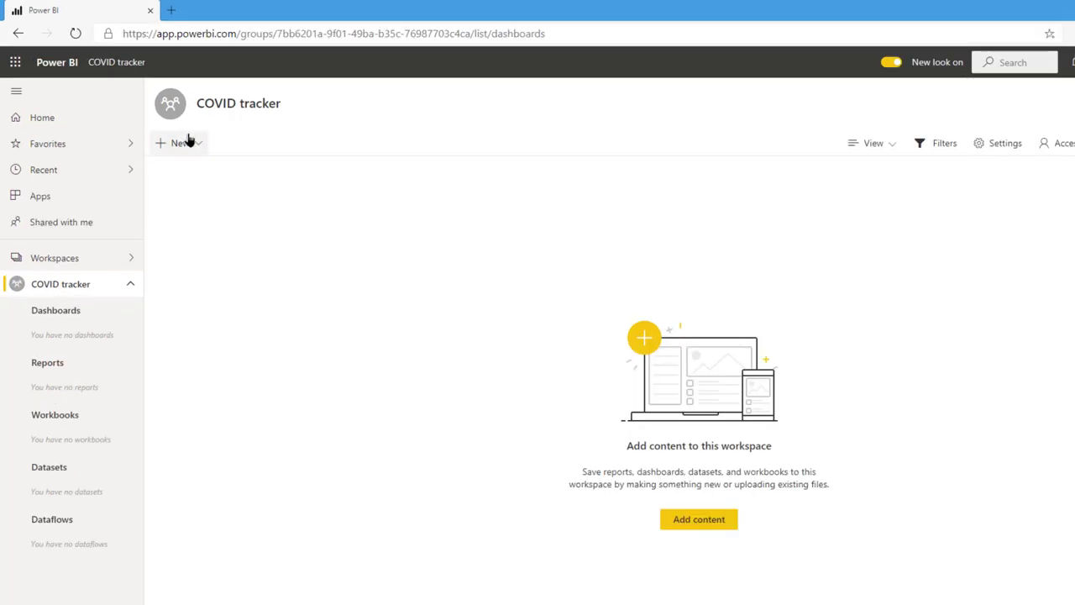
# Start a new dataflow with a Text/CSV source set to the GitHub COVID-19 confirmed global cases URL.
pyautogui.click(156, 123)
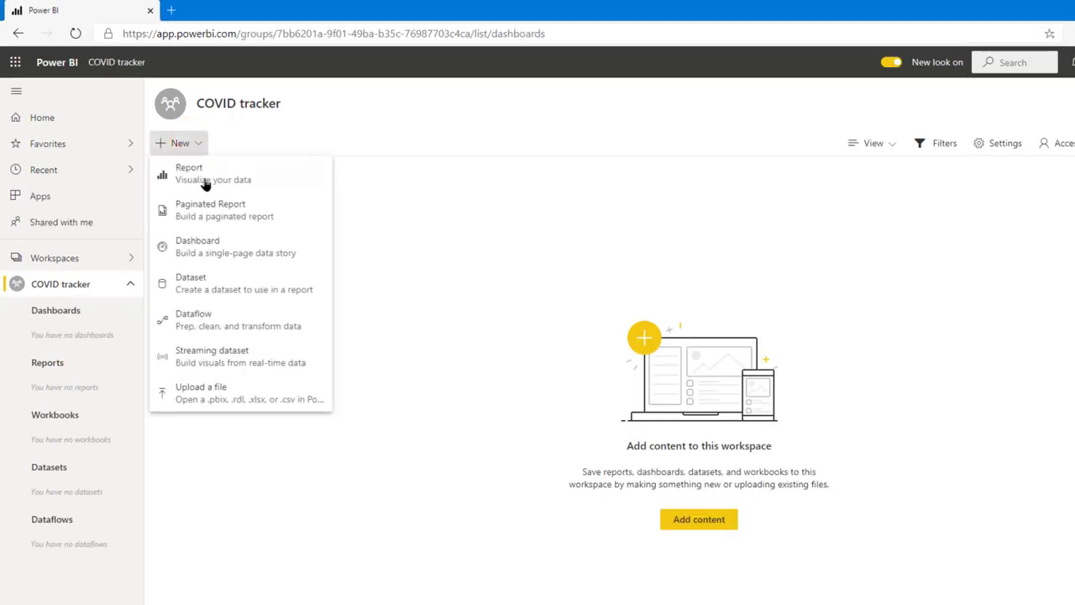
pyautogui.click(266, 327)
pyautogui.click(504, 495)
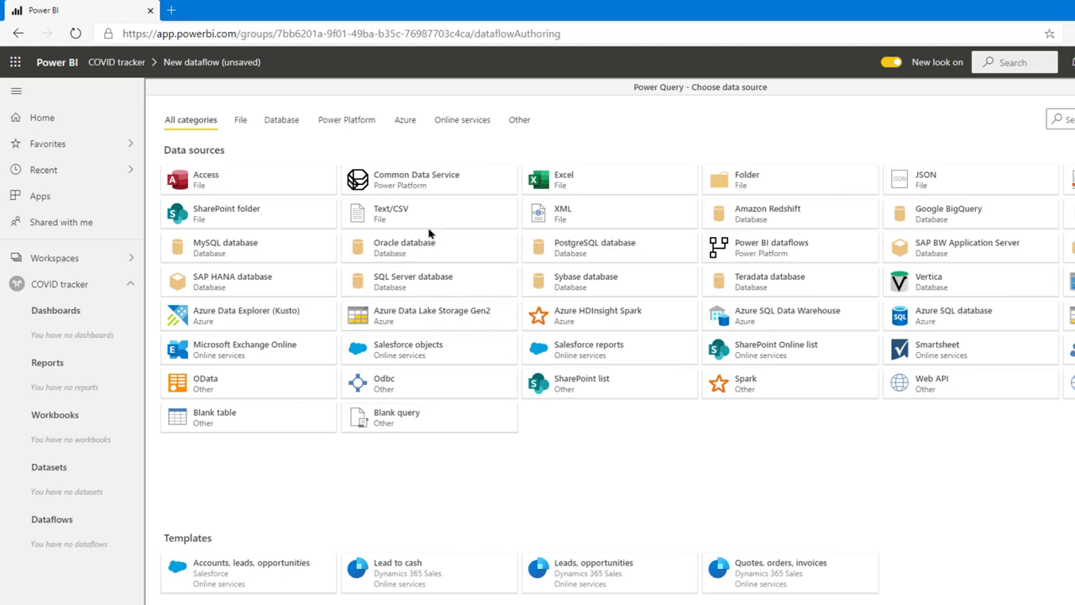
pyautogui.click(425, 224)
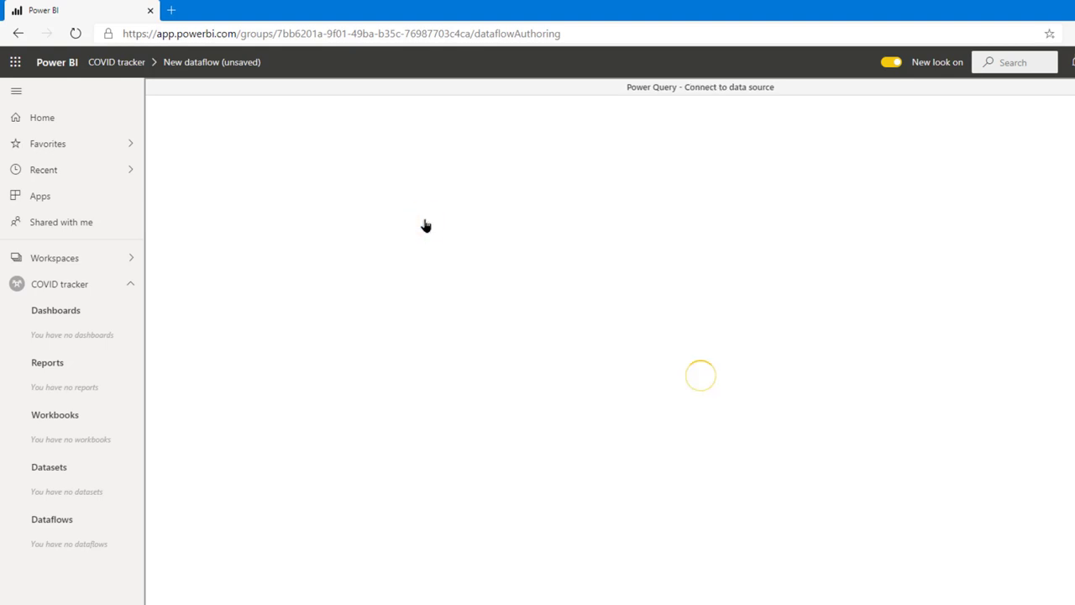
pyautogui.write('https://raw.githubusercontent.com/CSSEGISandData/COVID-19/master/csse_covid_19_data/csse_covid_19_time_series/time_series_covid19_confirmed_global.csv')
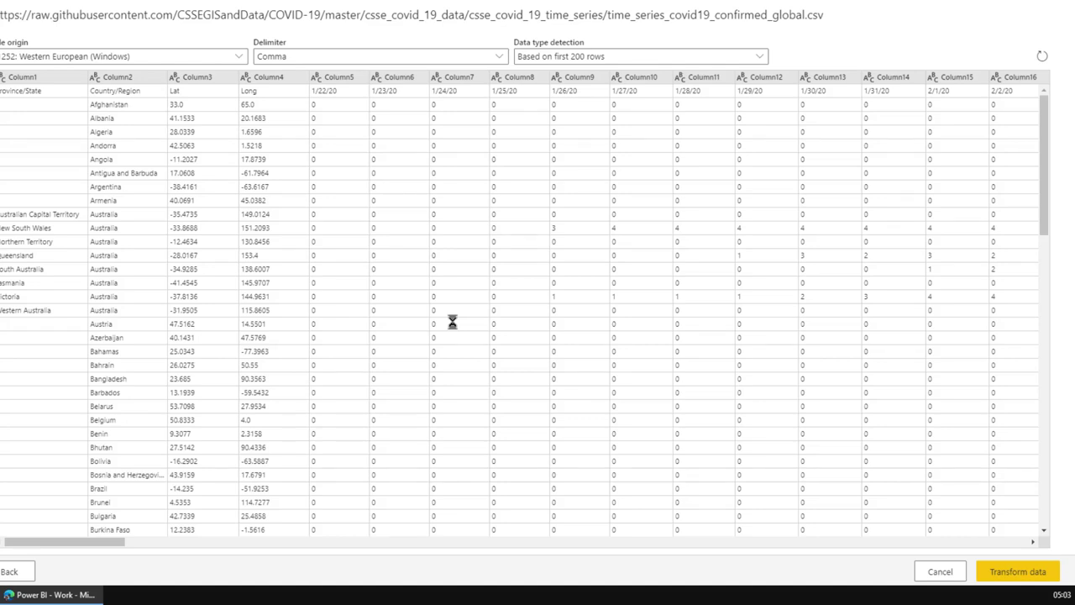
# In the query editor, remove Column1, Column3 and Column4 (province, latitude, longitude).
pyautogui.click(1016, 572)
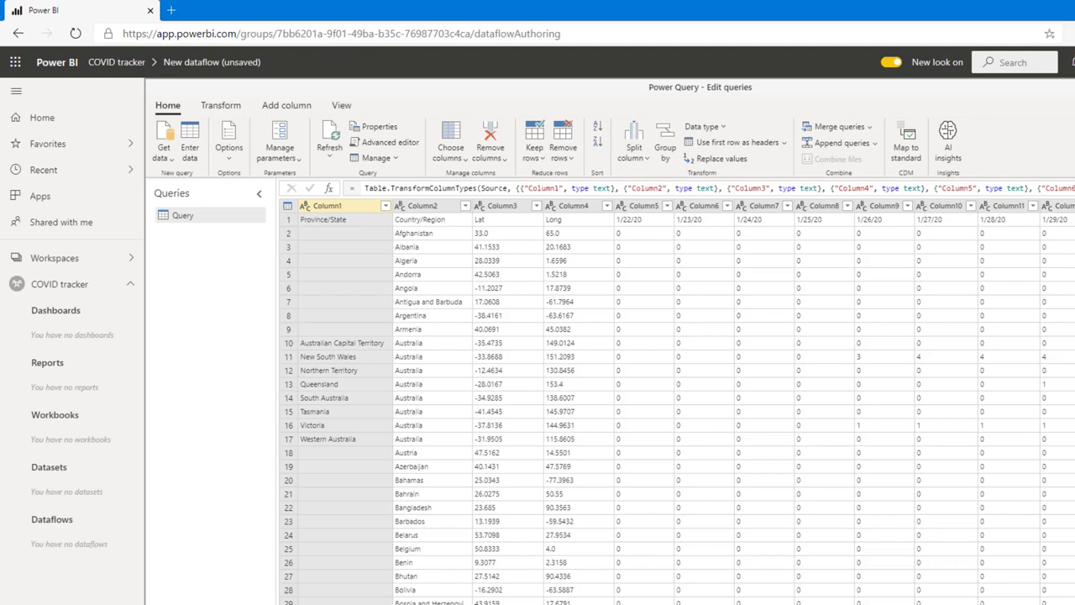
pyautogui.keyDown('ctrl'); pyautogui.click(504, 205); pyautogui.keyUp('ctrl')
pyautogui.keyDown('ctrl'); pyautogui.click(566, 207); pyautogui.keyUp('ctrl')
pyautogui.keyDown('ctrl'); pyautogui.click(429, 206); pyautogui.keyUp('ctrl')
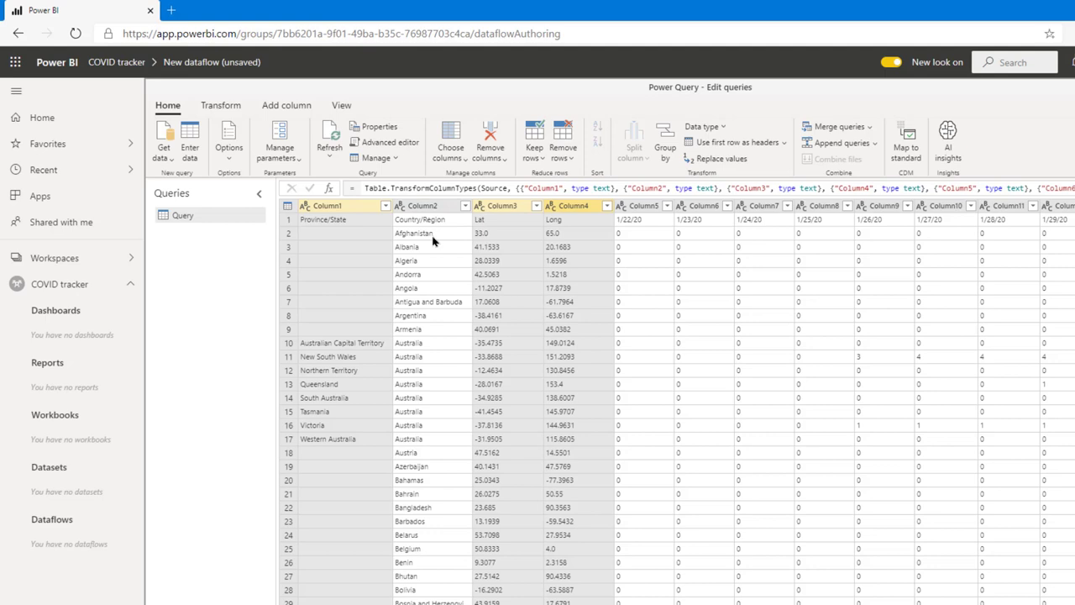
pyautogui.rightClick(501, 210)
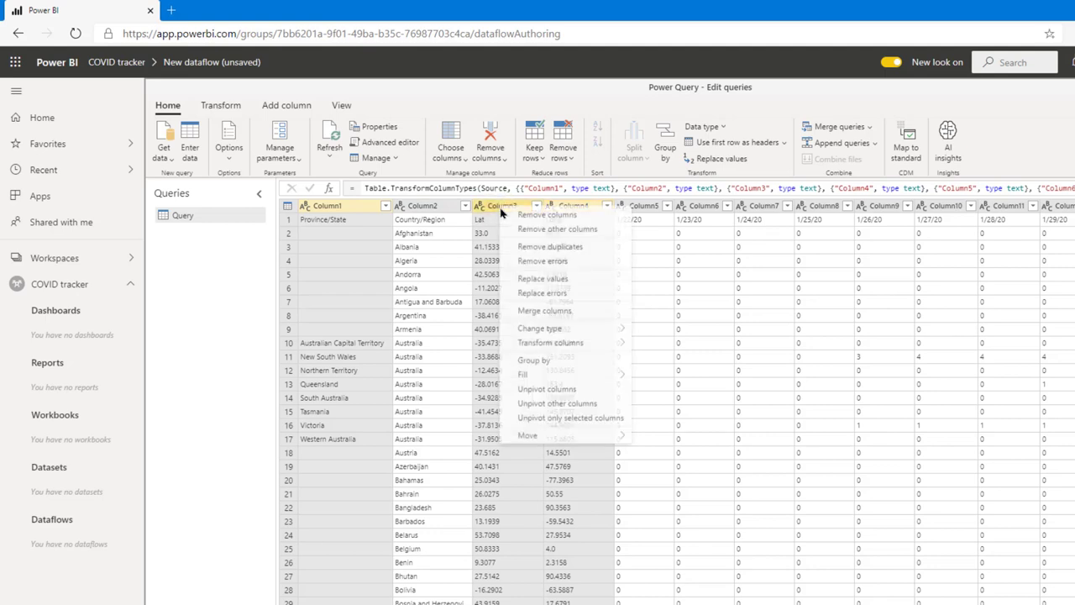
pyautogui.click(546, 219)
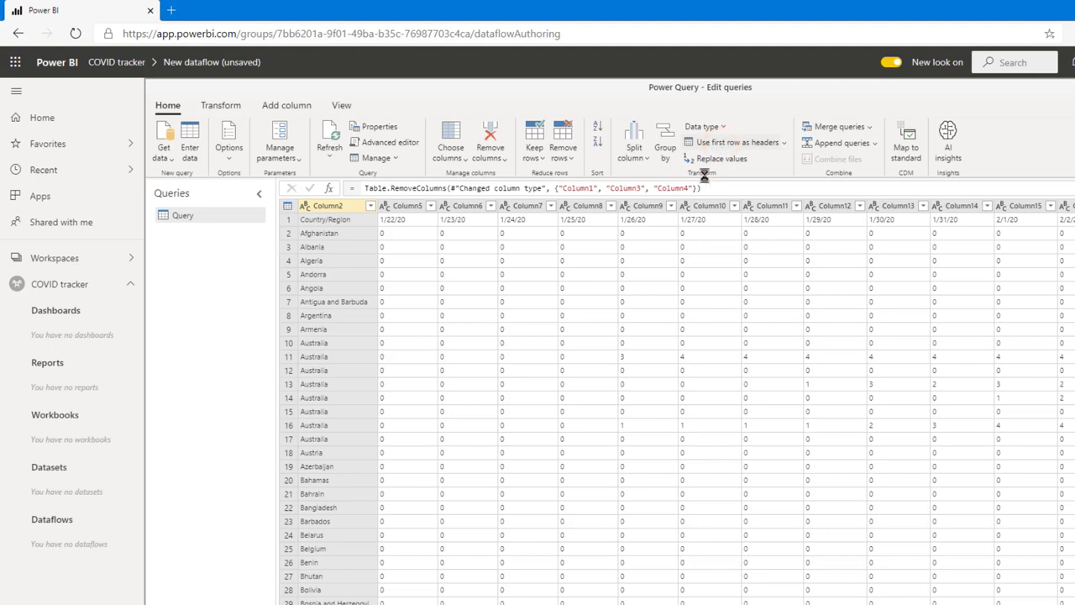
# Promote the first row to headers and unpivot all columns except Country/Region.
pyautogui.click(721, 143)
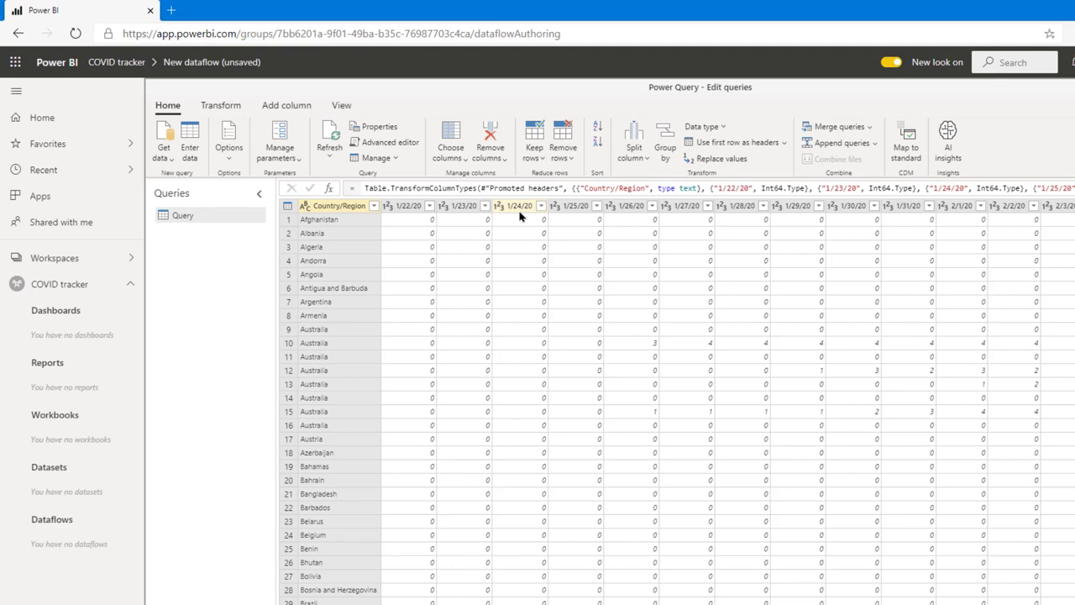
pyautogui.rightClick(338, 211)
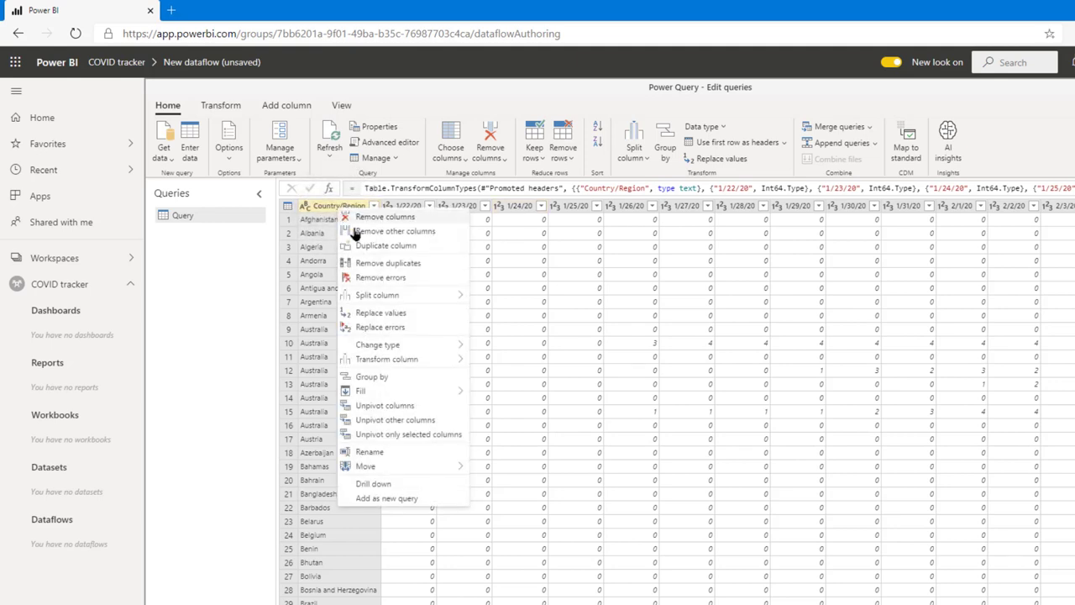
pyautogui.click(418, 422)
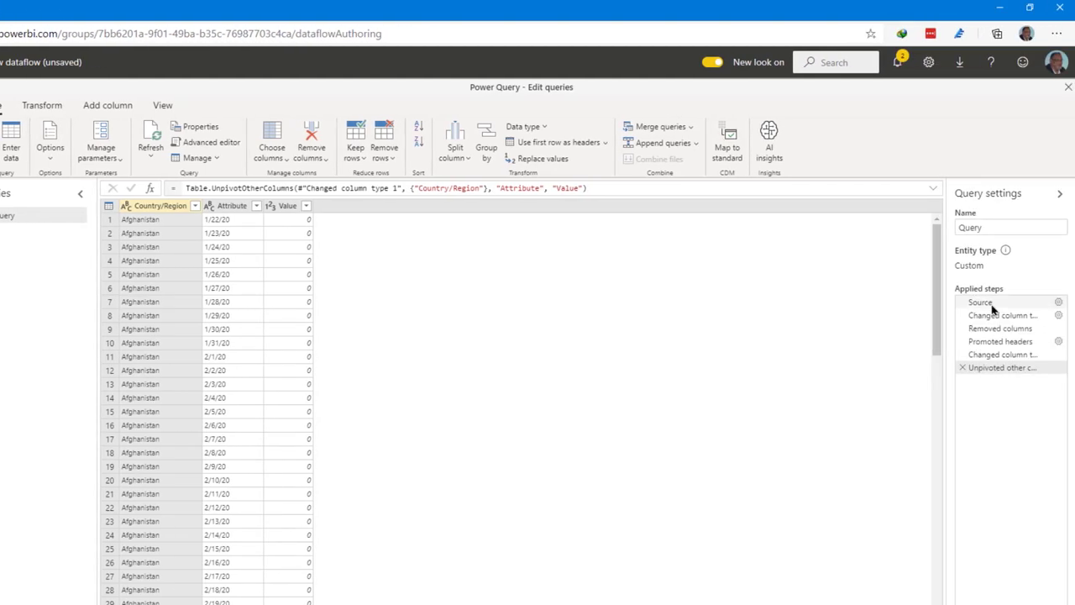
# Delete 'Columns = 136, ' from the Source step's Csv.Document formula.
pyautogui.click(991, 304)
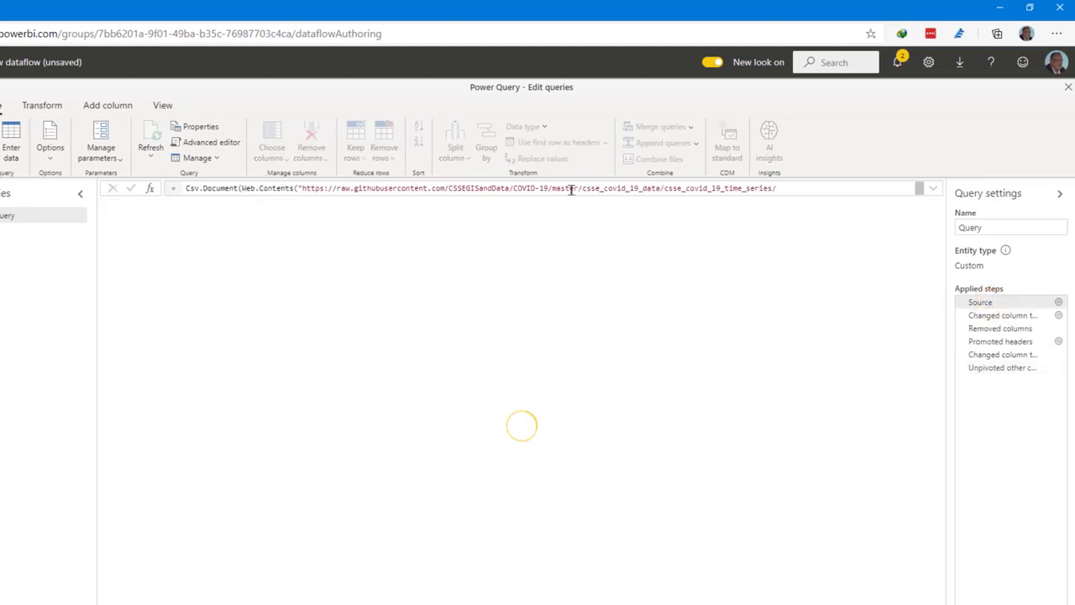
pyautogui.click(934, 189)
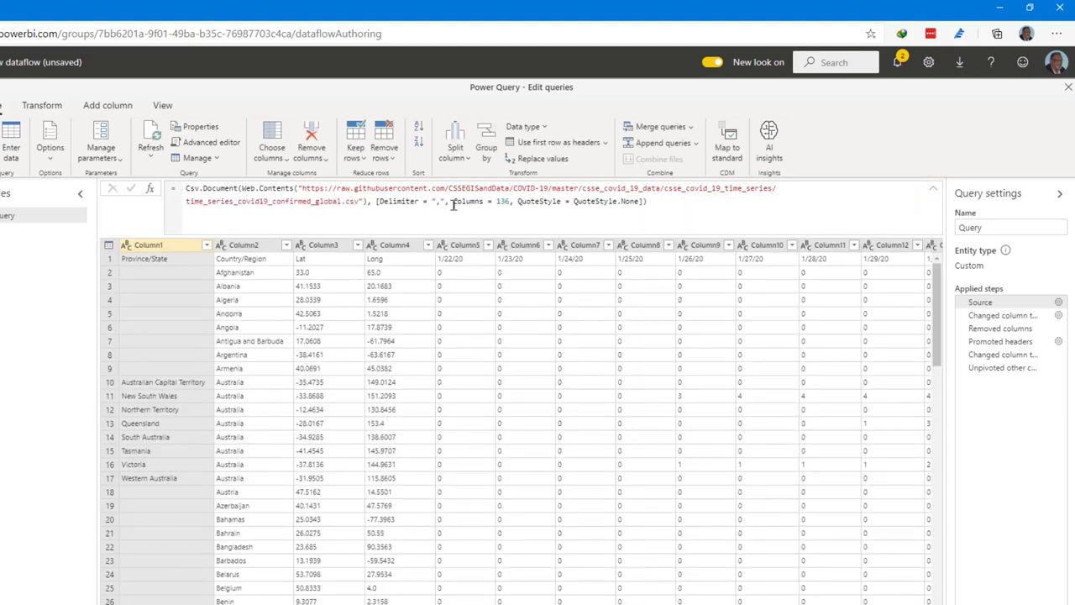
pyautogui.doubleClick(504, 203)
pyautogui.click(510, 201)
pyautogui.moveTo(516, 202); pyautogui.dragTo(466, 200)
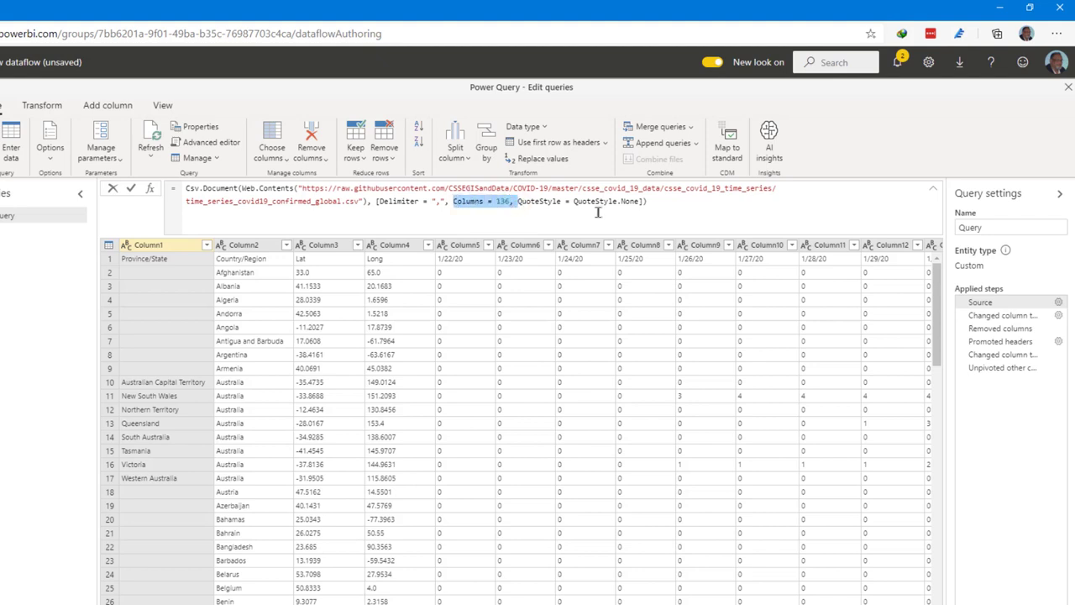
pyautogui.press('Delete')
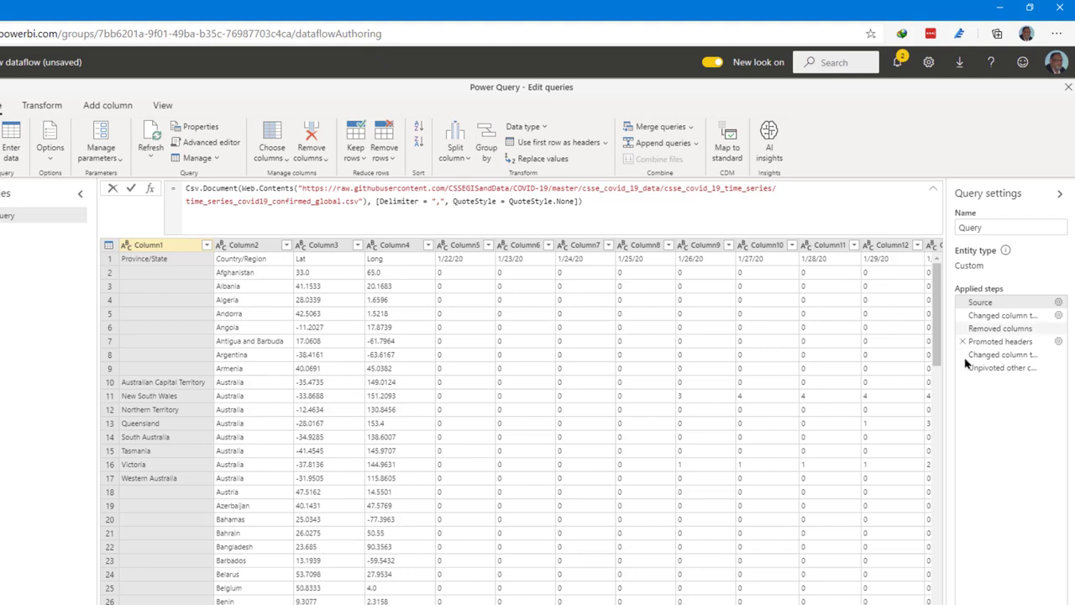
pyautogui.press('Return')
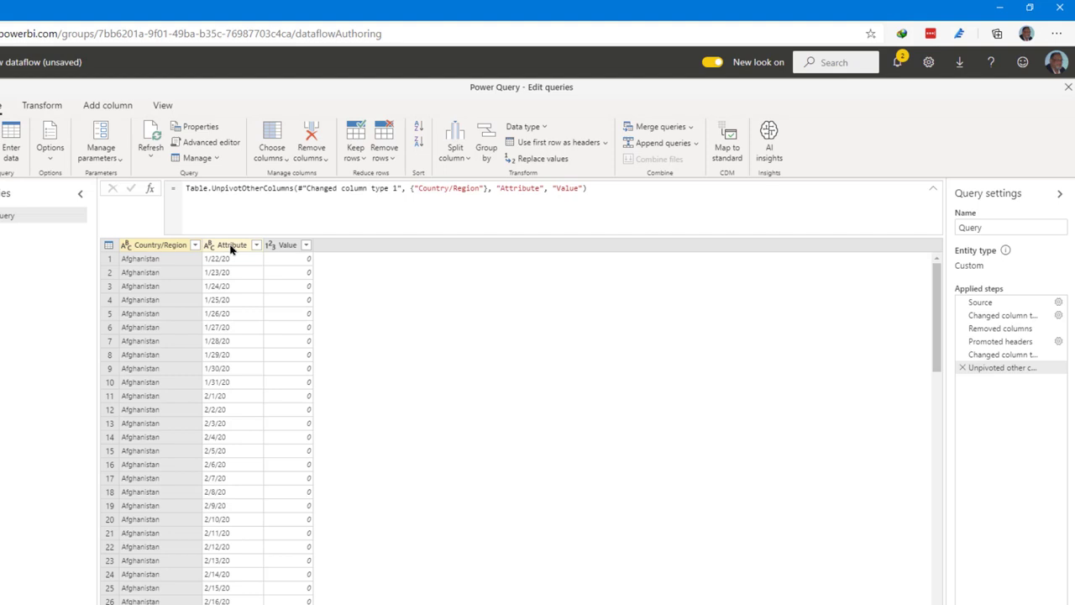
# Rename the Attribute column to Cdate and the Value column to Cases.
pyautogui.click(232, 247)
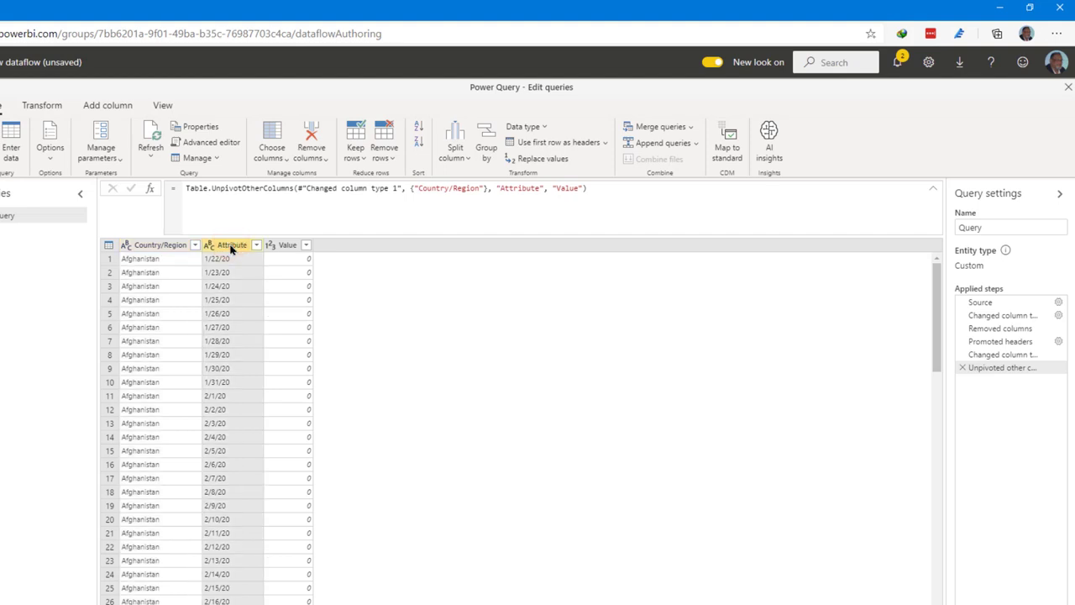
pyautogui.doubleClick(231, 245)
pyautogui.write('Cdate')
pyautogui.press('Return')
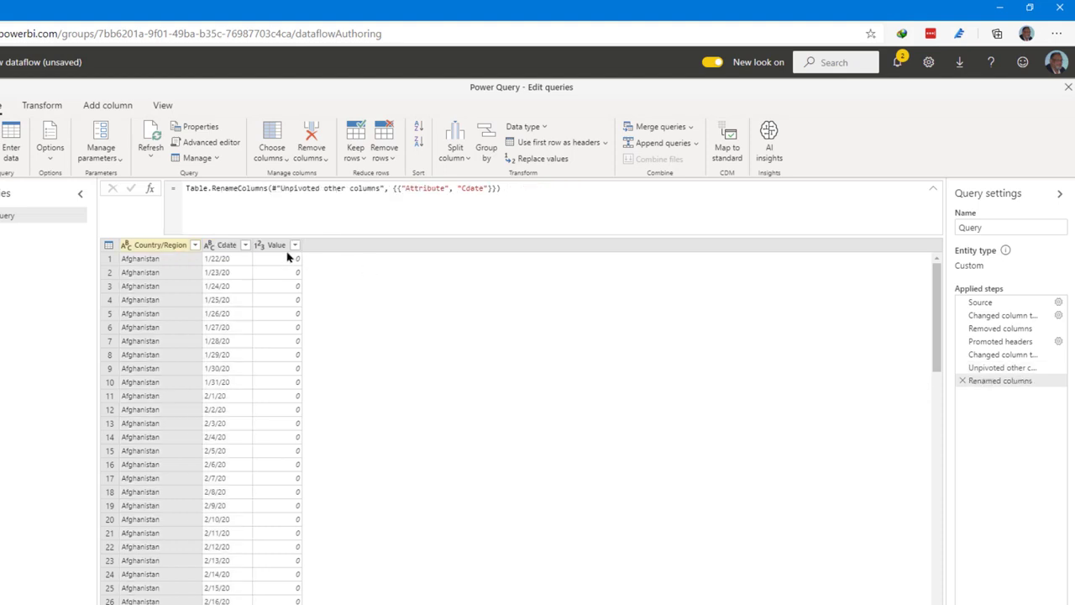
pyautogui.click(283, 246)
pyautogui.doubleClick(277, 245)
pyautogui.write('Cases')
pyautogui.press('Return')
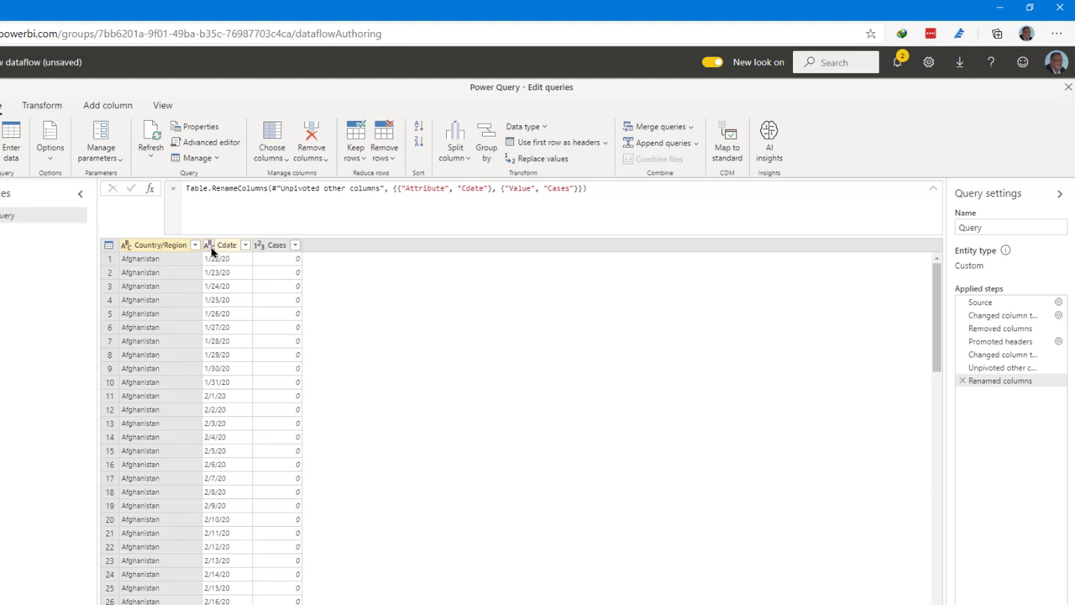
# Change Cdate to Date type using the English (United States) locale.
pyautogui.click(211, 246)
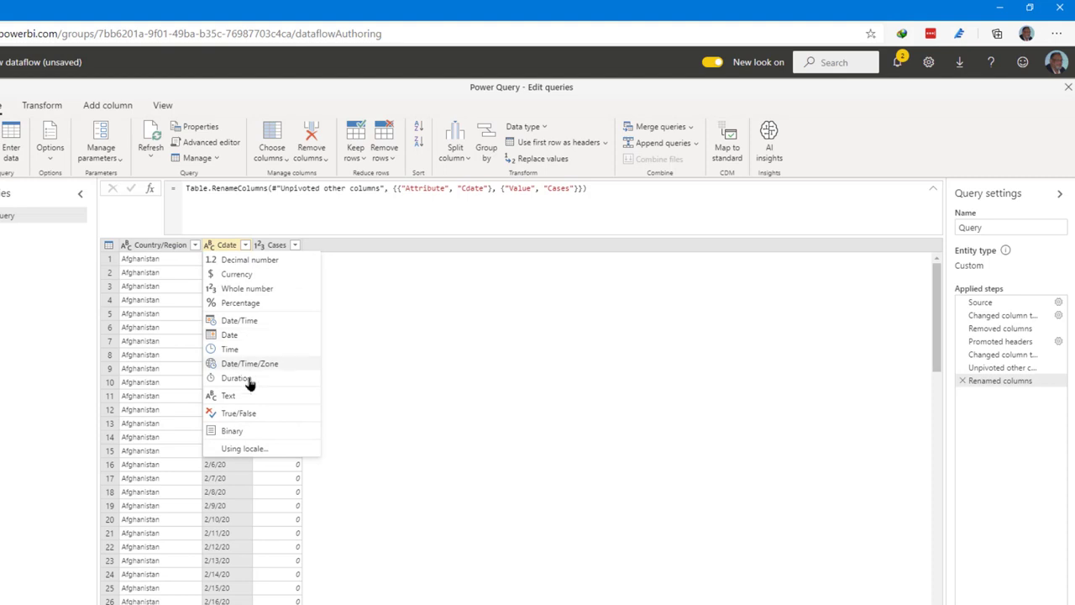
pyautogui.click(260, 449)
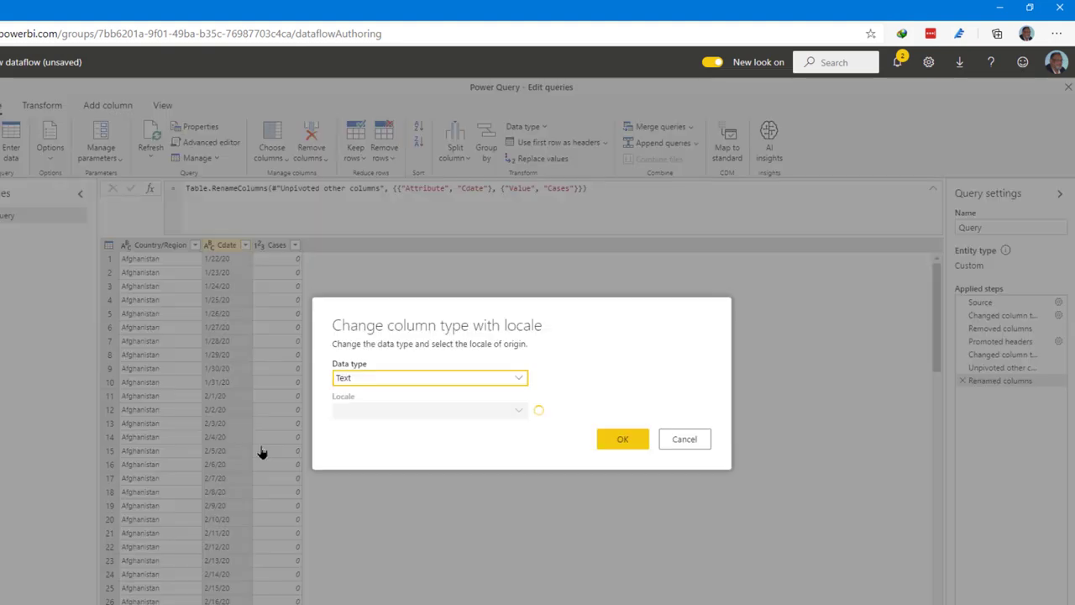
pyautogui.click(426, 380)
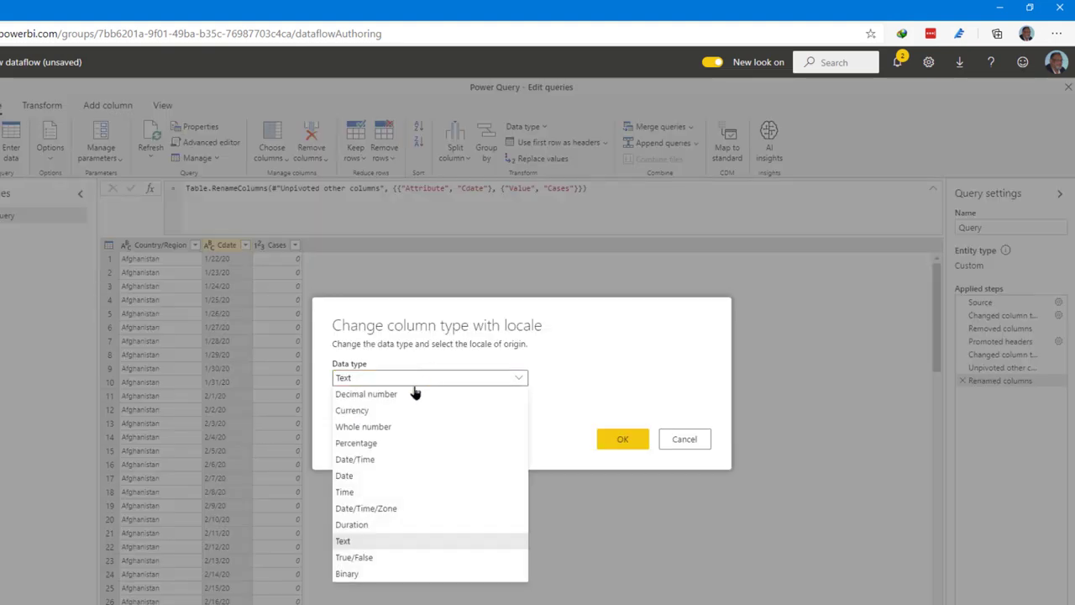
pyautogui.click(362, 475)
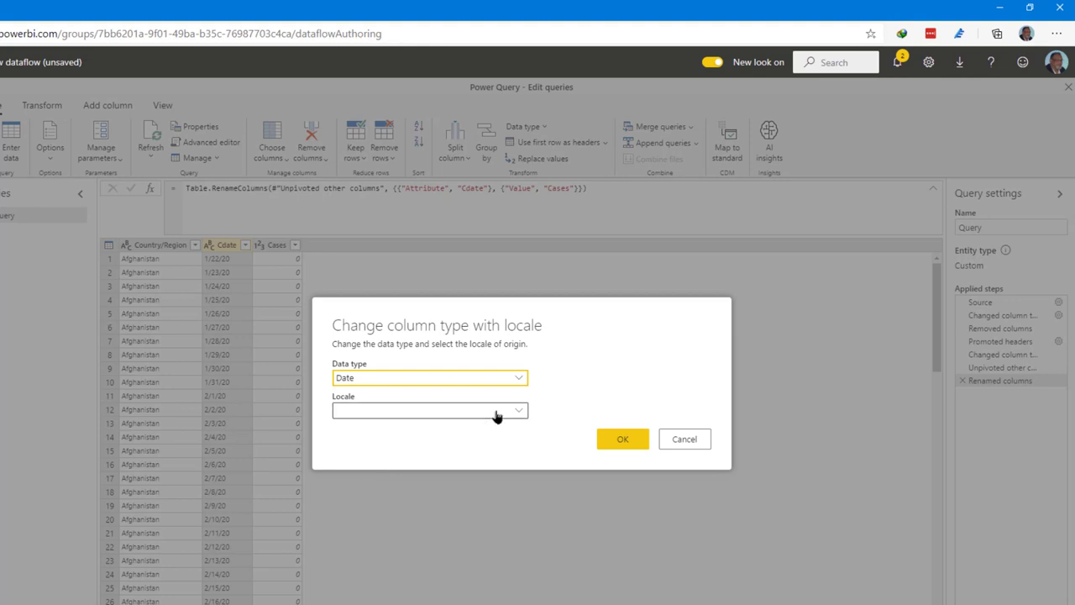
pyautogui.click(496, 412)
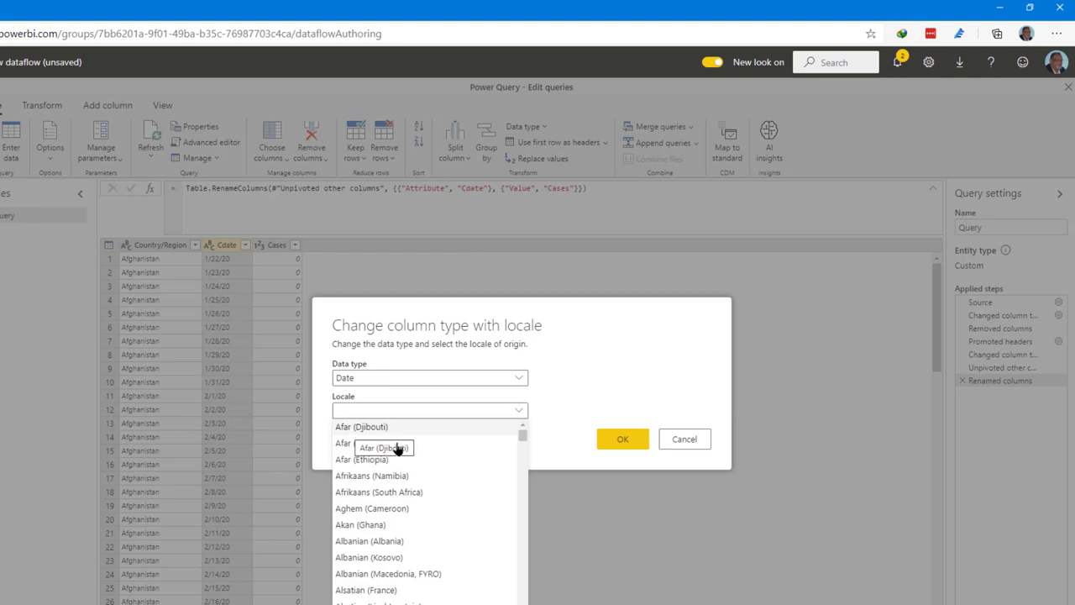
pyautogui.moveTo(523, 435); pyautogui.dragTo(533, 529)
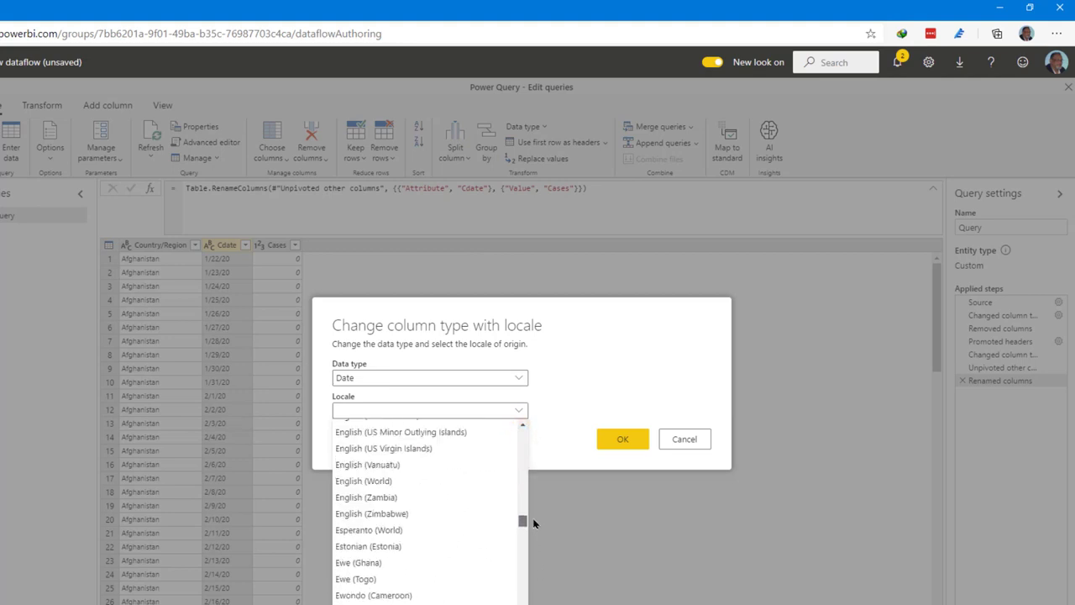
pyautogui.click(378, 453)
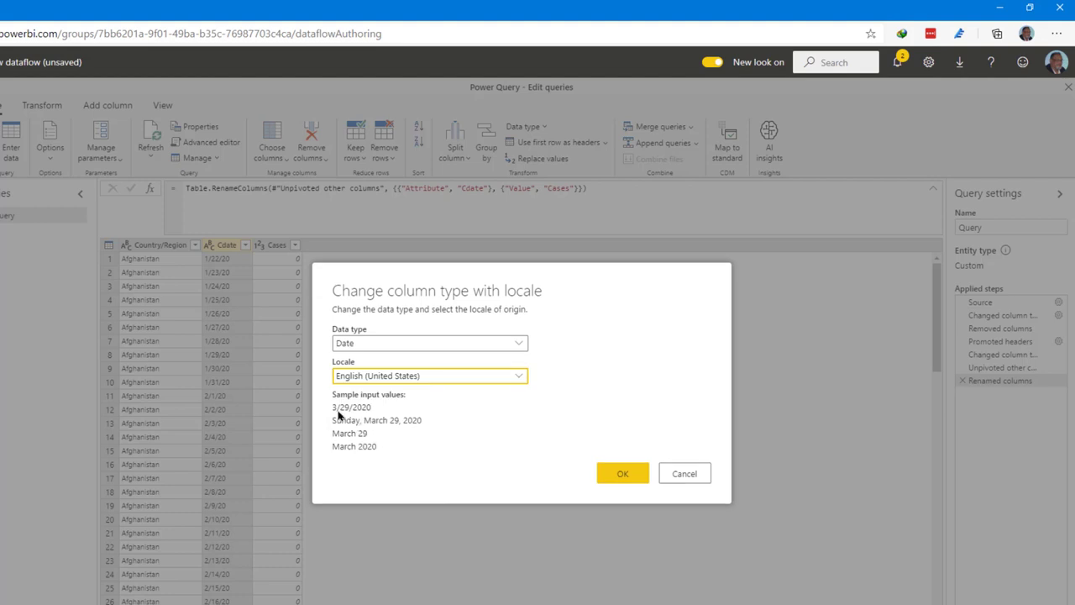
pyautogui.click(626, 471)
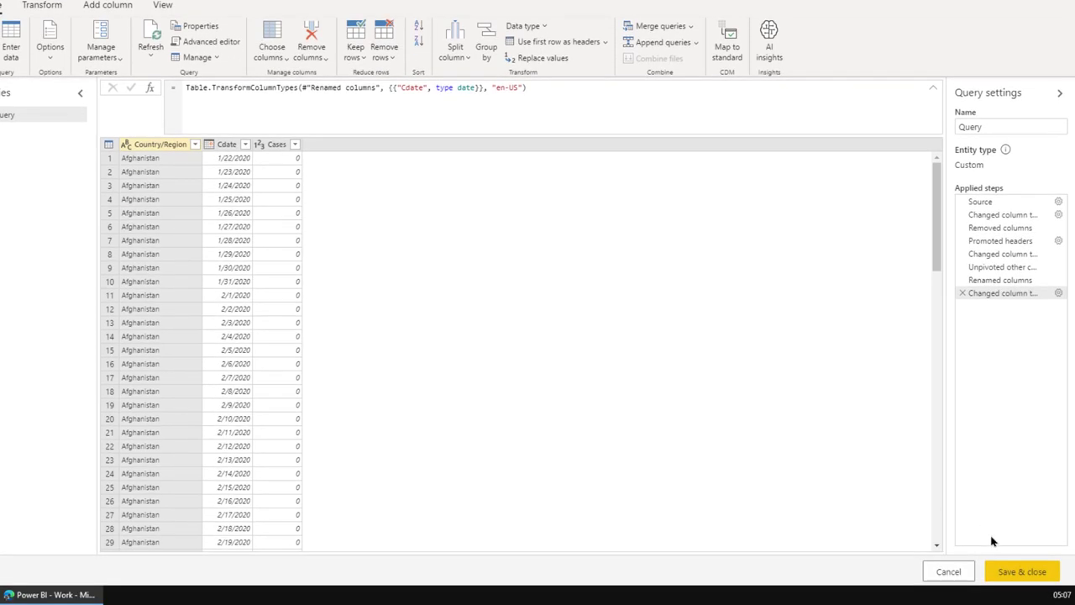
# Save the dataflow as COVID JH, rename its query to CD, and refresh the data.
pyautogui.click(1015, 572)
pyautogui.write('COVID JH')
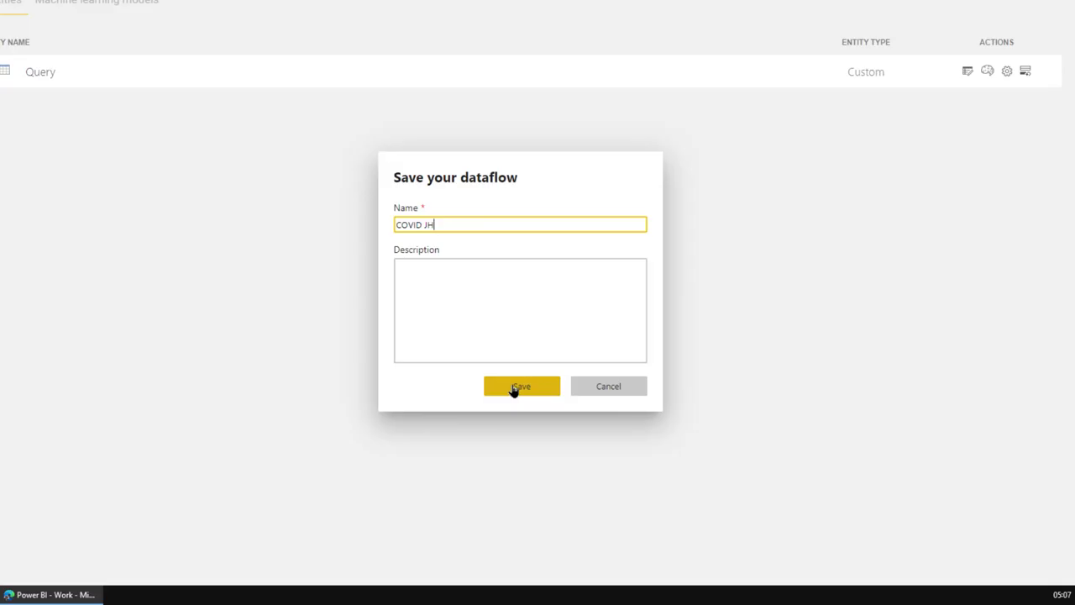
pyautogui.click(514, 388)
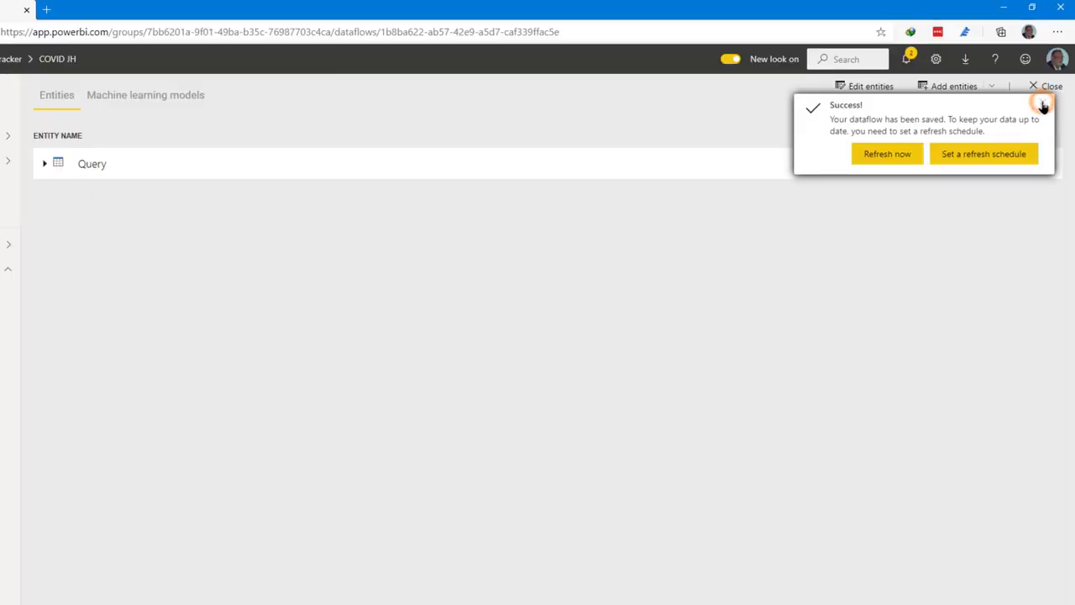
pyautogui.click(1044, 100)
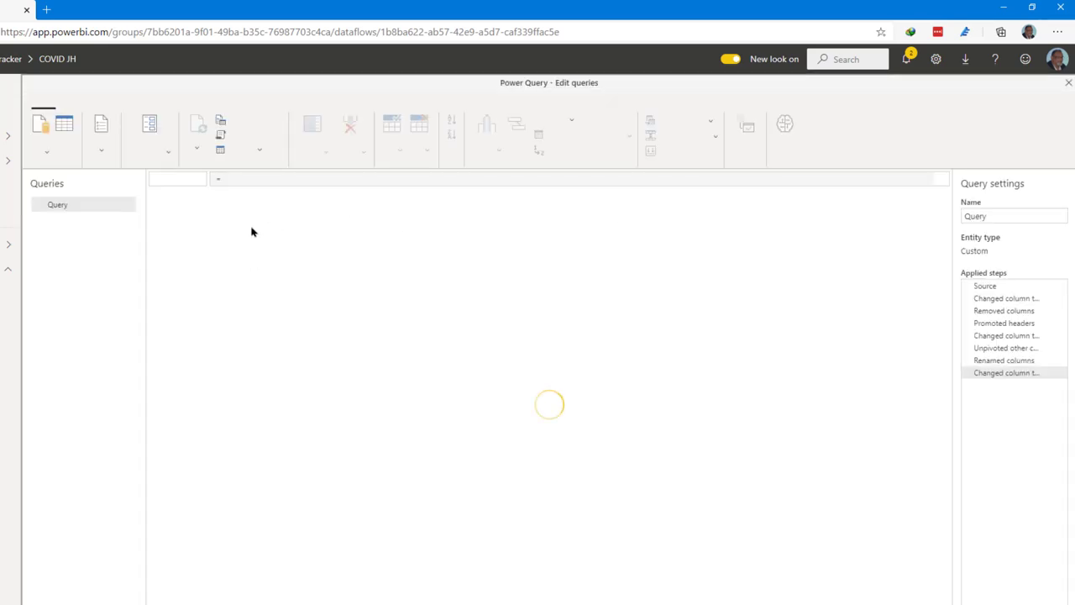
pyautogui.doubleClick(57, 205)
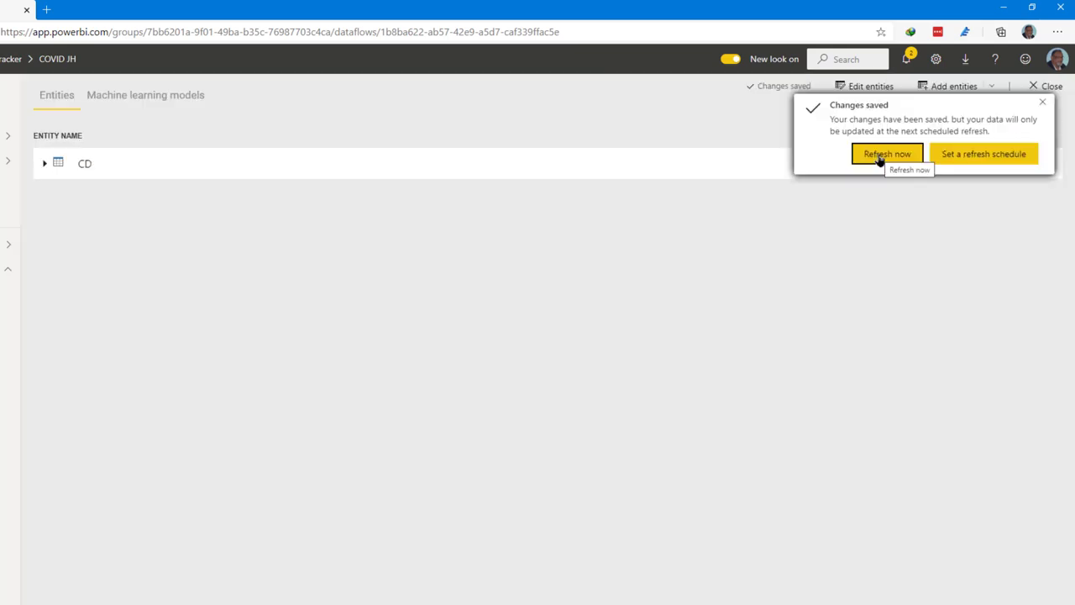
pyautogui.click(879, 155)
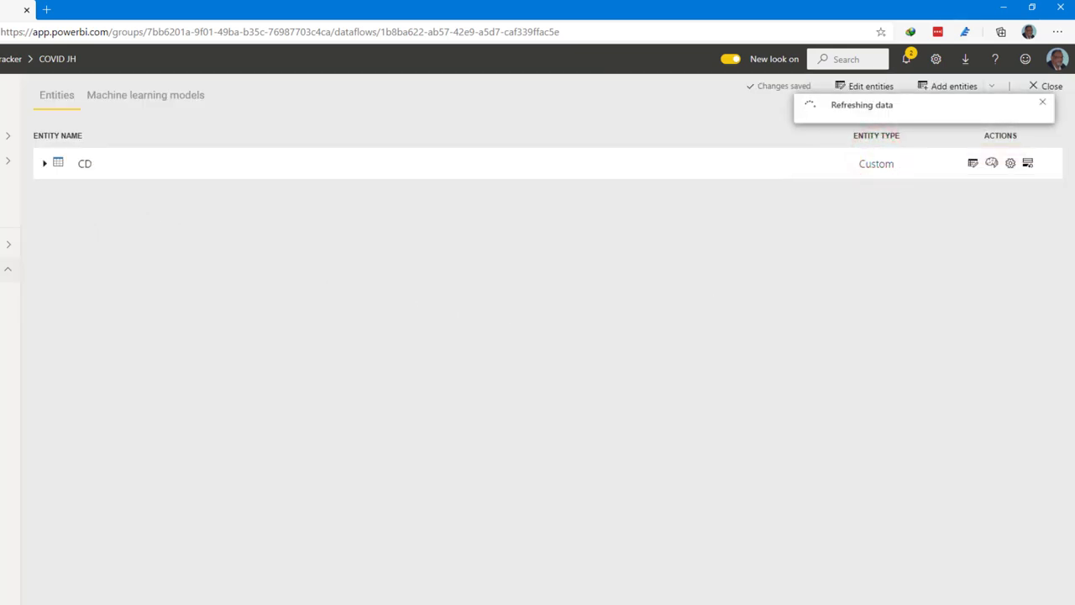
# Turn on scheduled refresh for the COVID JH dataflow with a daily 1:00 AM time.
pyautogui.click(53, 270)
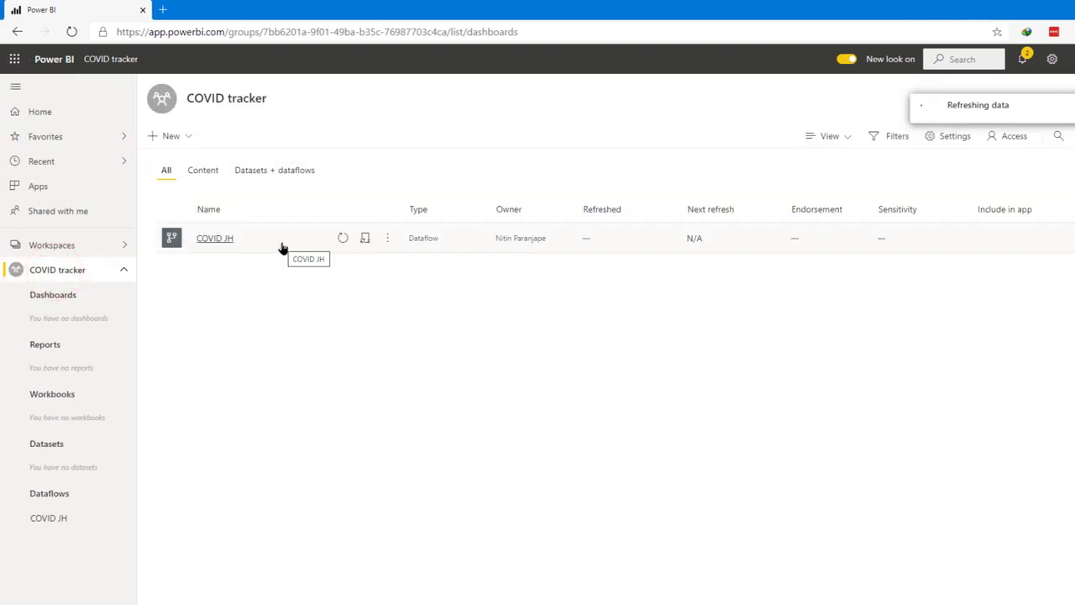
pyautogui.click(386, 246)
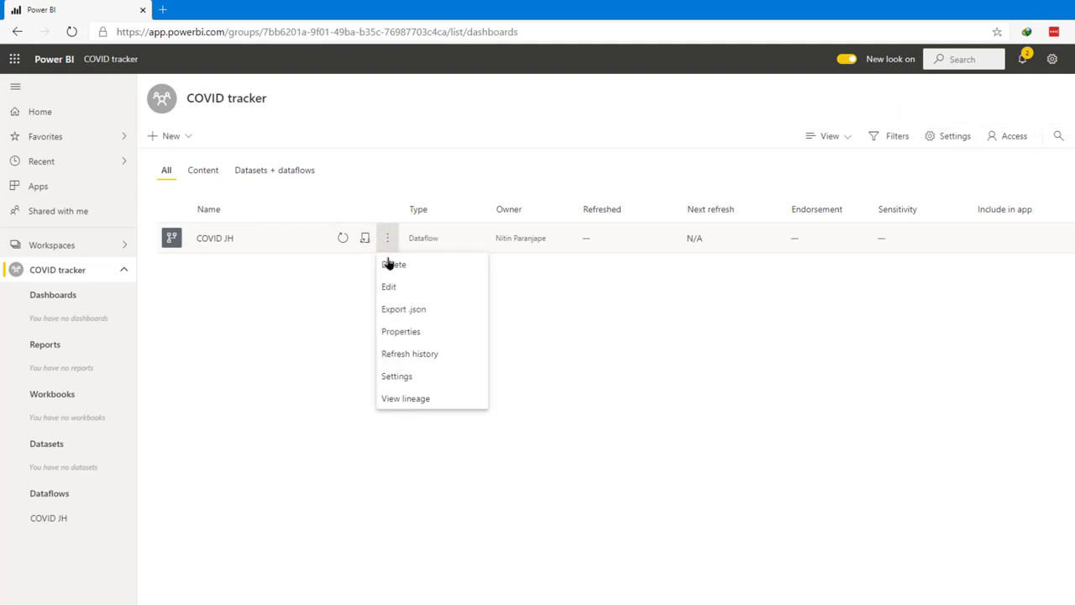
pyautogui.click(428, 379)
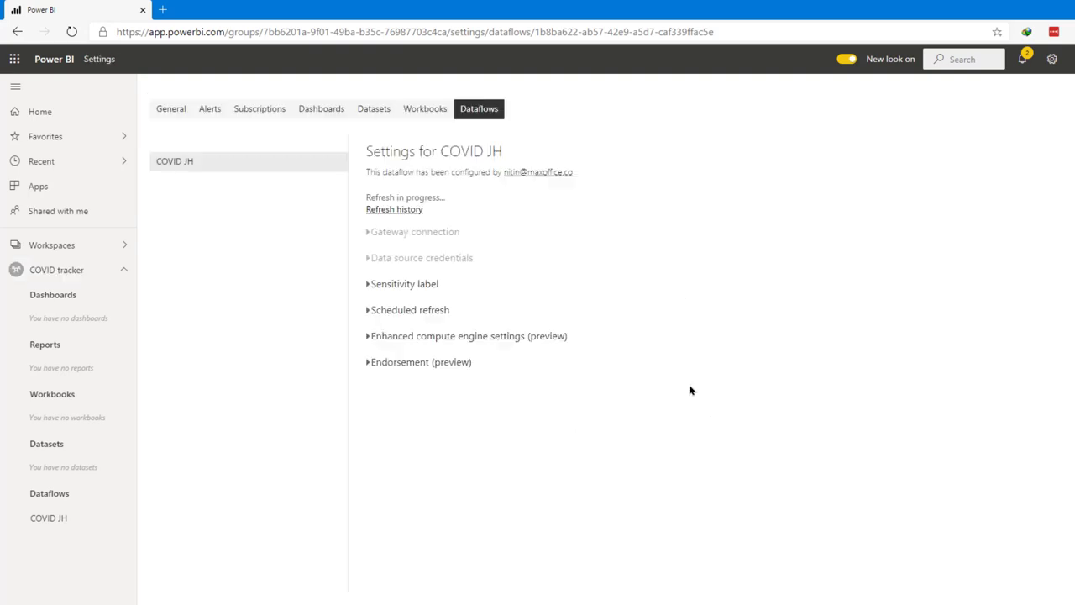
pyautogui.click(419, 310)
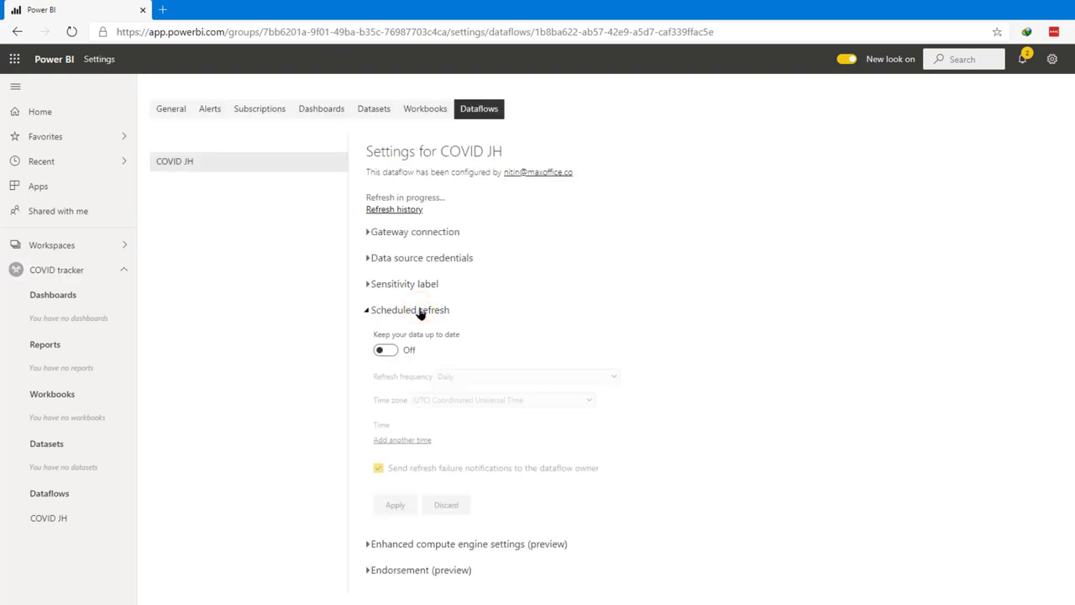
pyautogui.click(384, 352)
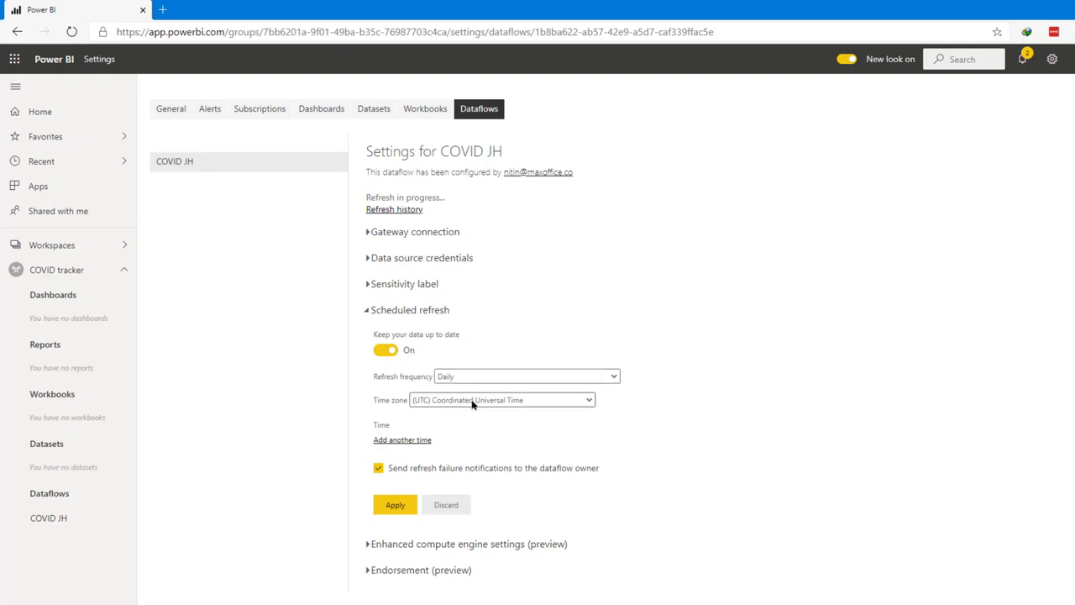
pyautogui.click(426, 441)
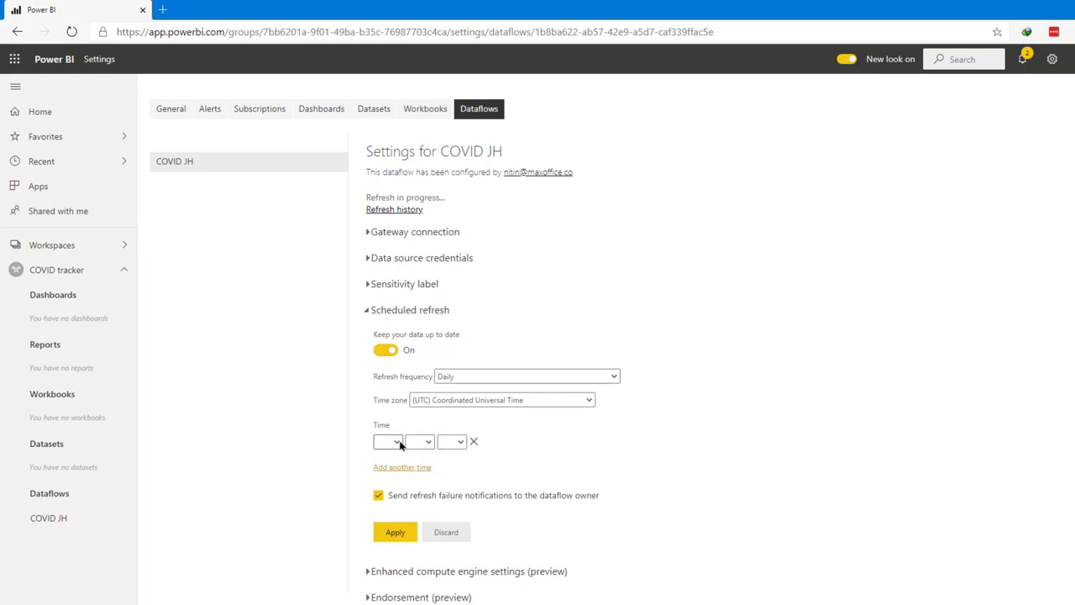
pyautogui.click(400, 445)
pyautogui.click(388, 206)
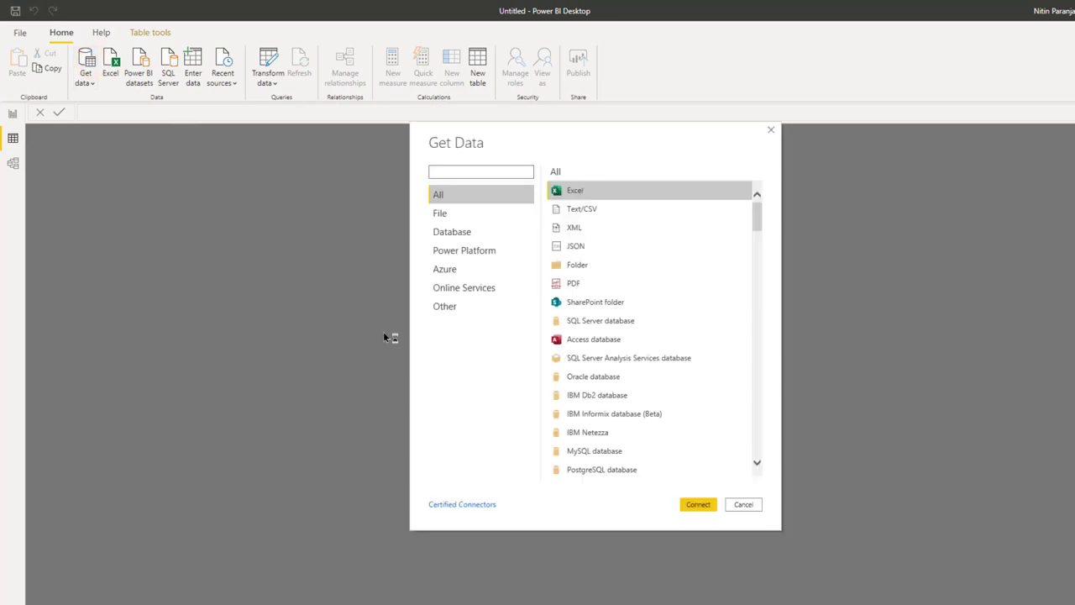
# Load the CD table from COVID tracker > COVID JH via the Power BI dataflows connector.
pyautogui.click(483, 255)
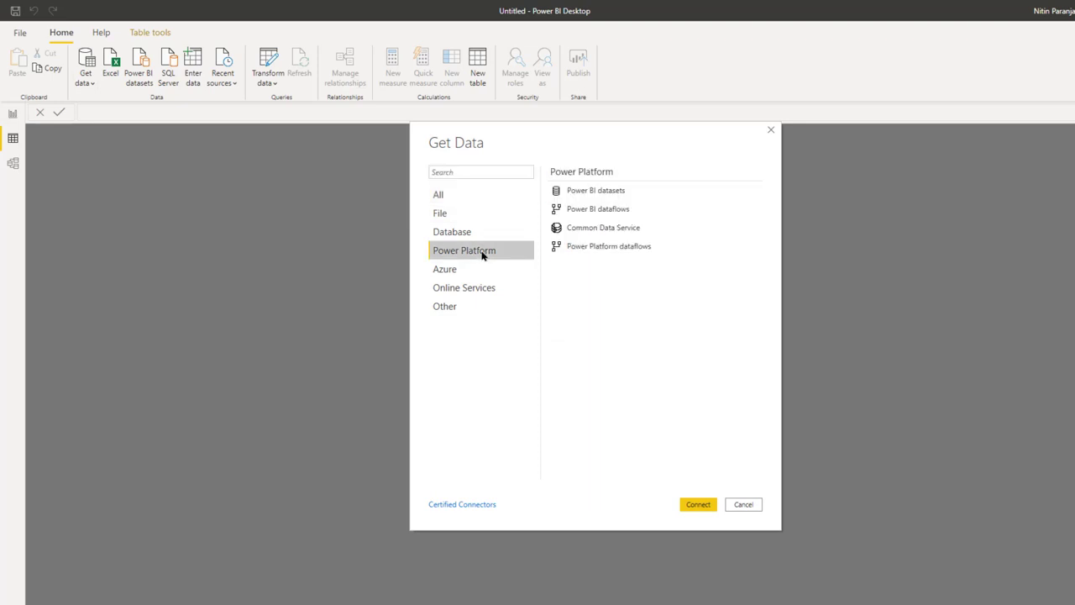
pyautogui.doubleClick(593, 209)
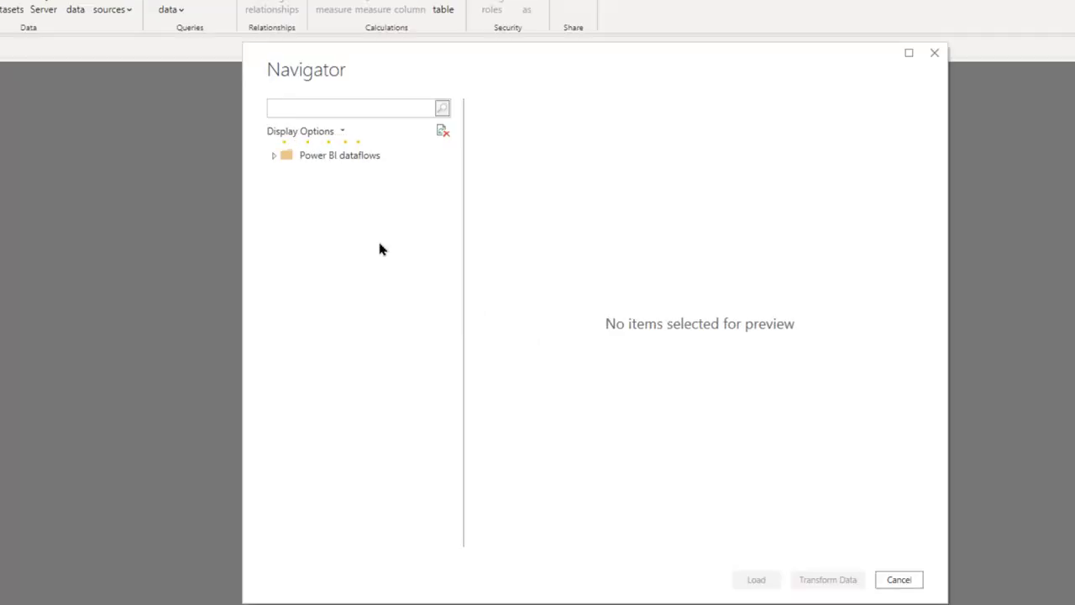
pyautogui.click(282, 198)
pyautogui.click(287, 215)
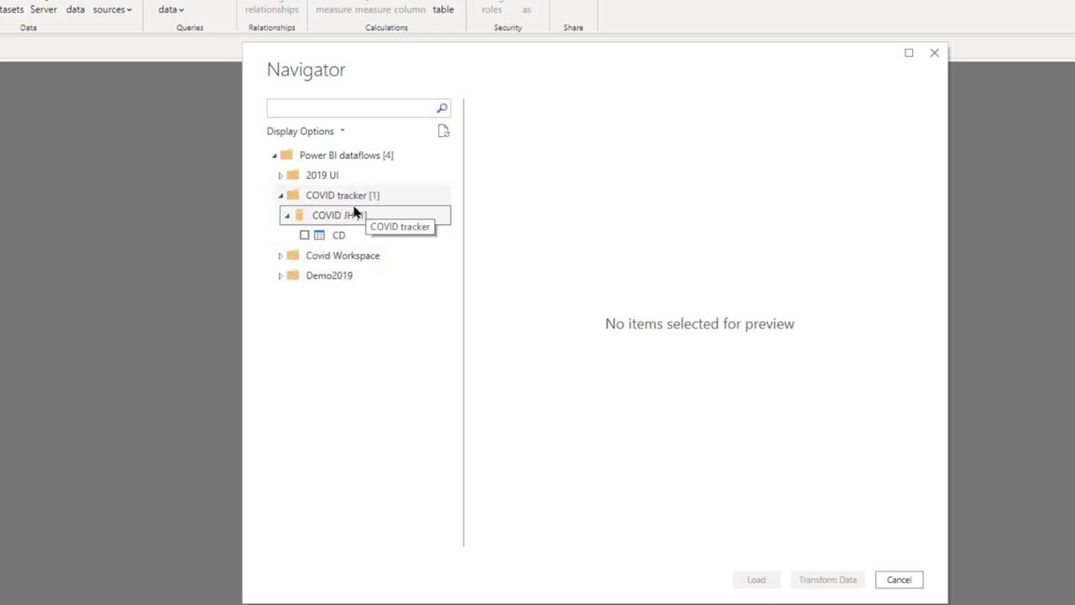
pyautogui.click(304, 236)
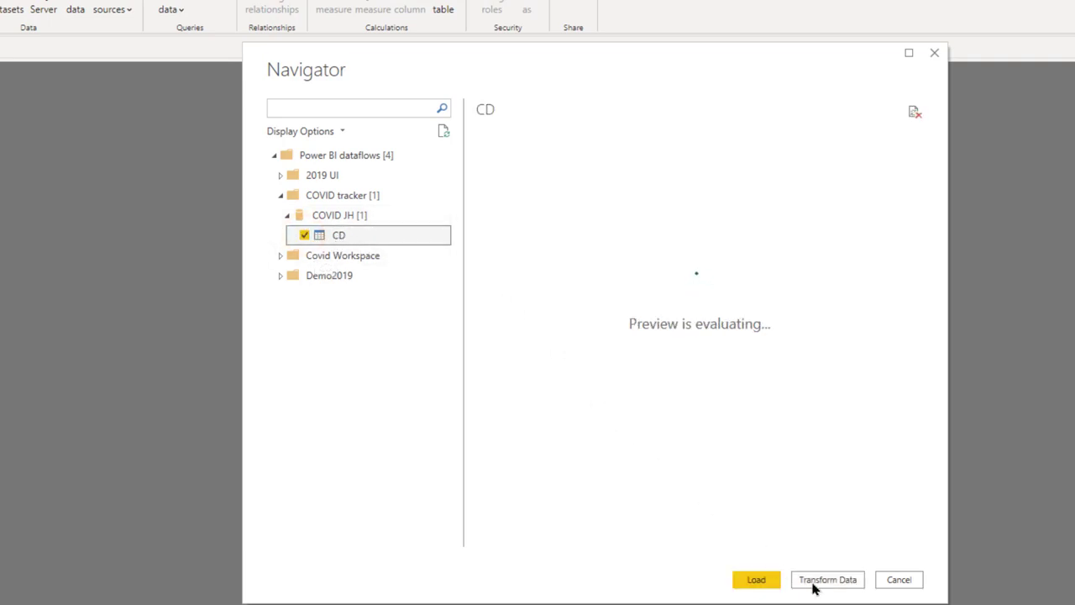
pyautogui.click(759, 584)
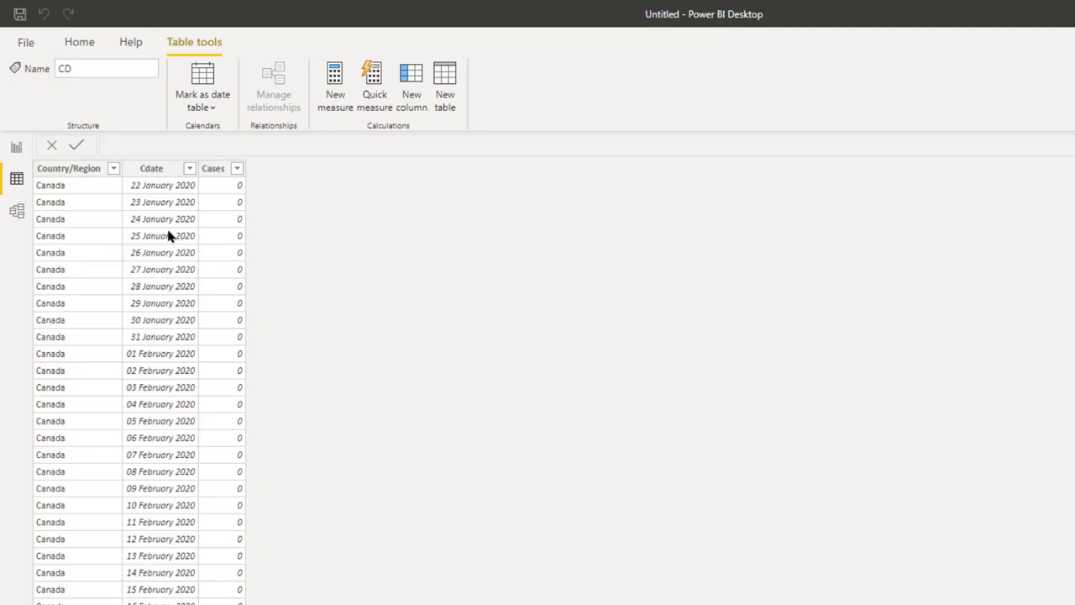
# Rename Country/Region to Country and set its data category to Country.
pyautogui.click(75, 171)
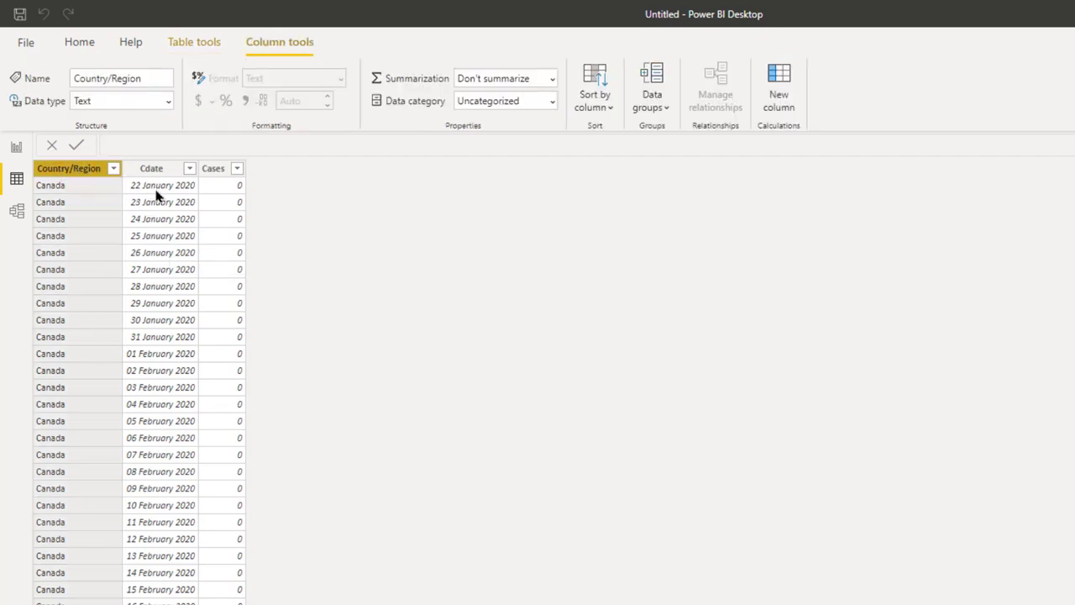
pyautogui.click(72, 173)
pyautogui.doubleClick(72, 173)
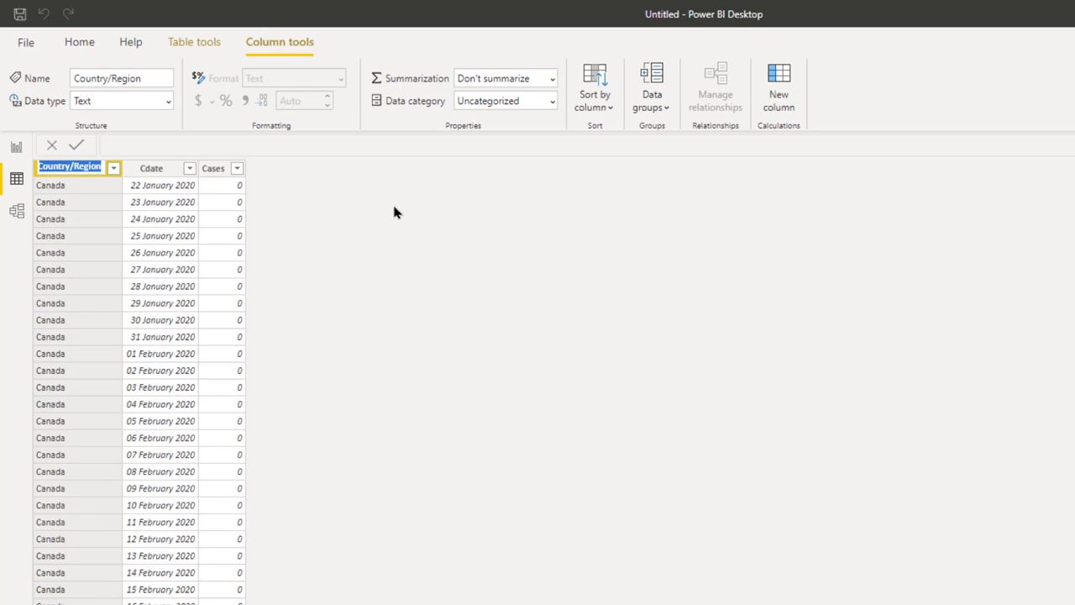
pyautogui.write('Country')
pyautogui.press('Return')
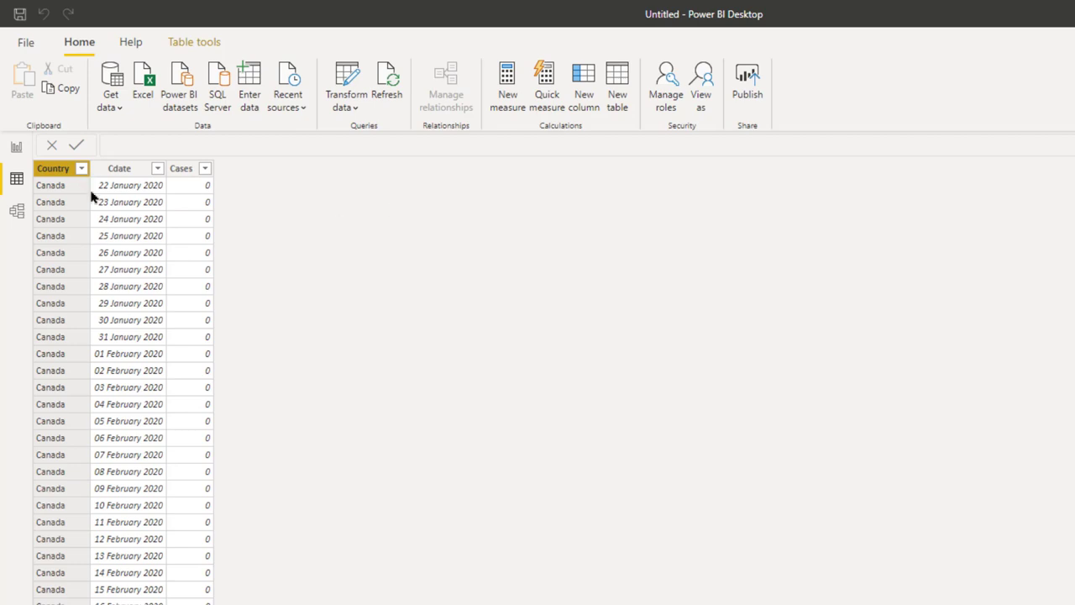
pyautogui.click(117, 175)
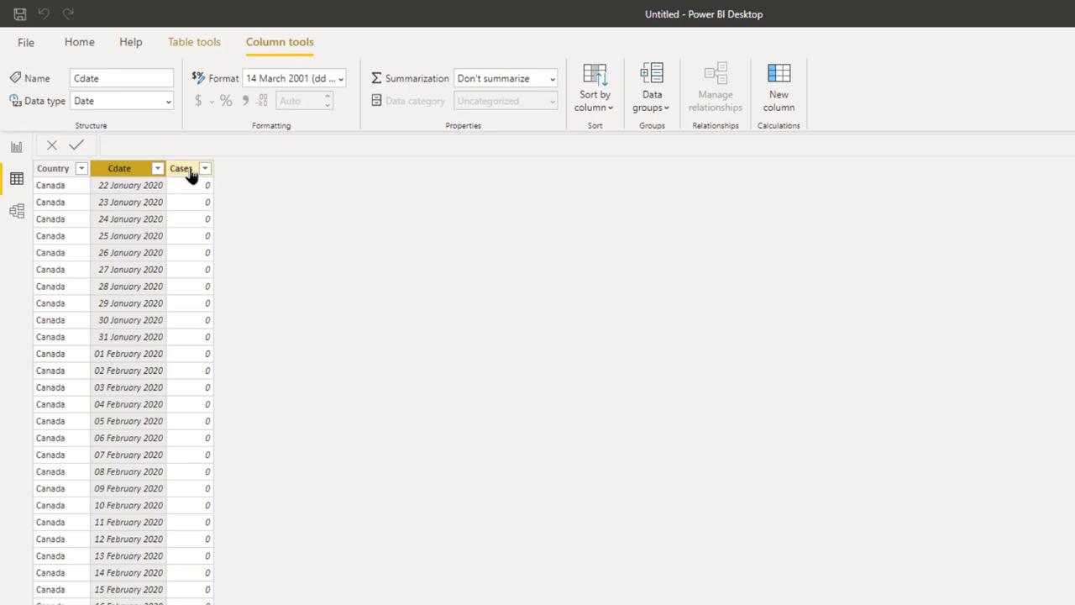
pyautogui.click(46, 170)
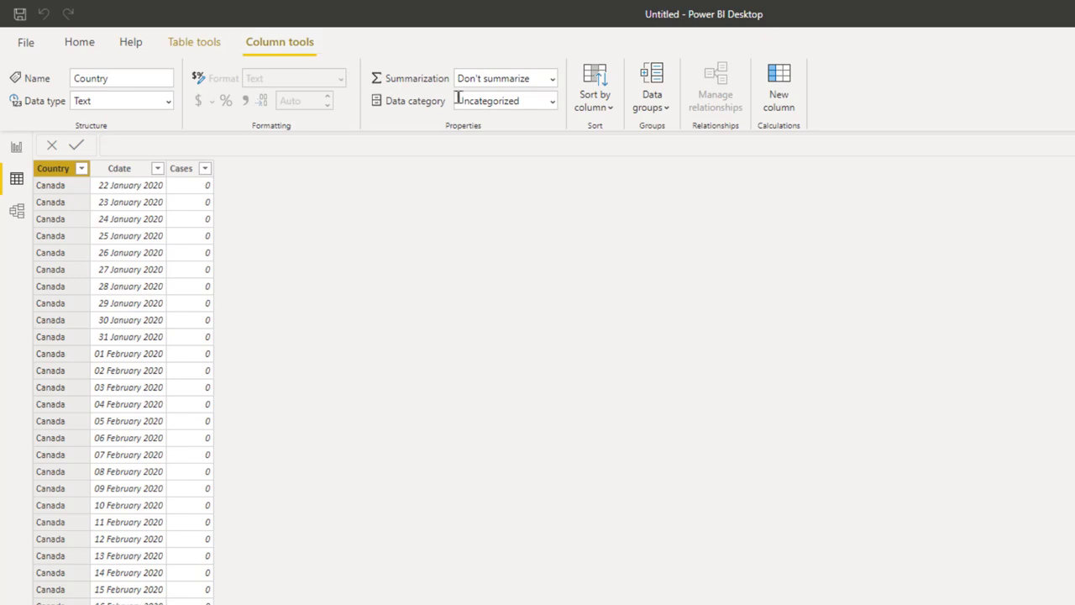
pyautogui.click(553, 105)
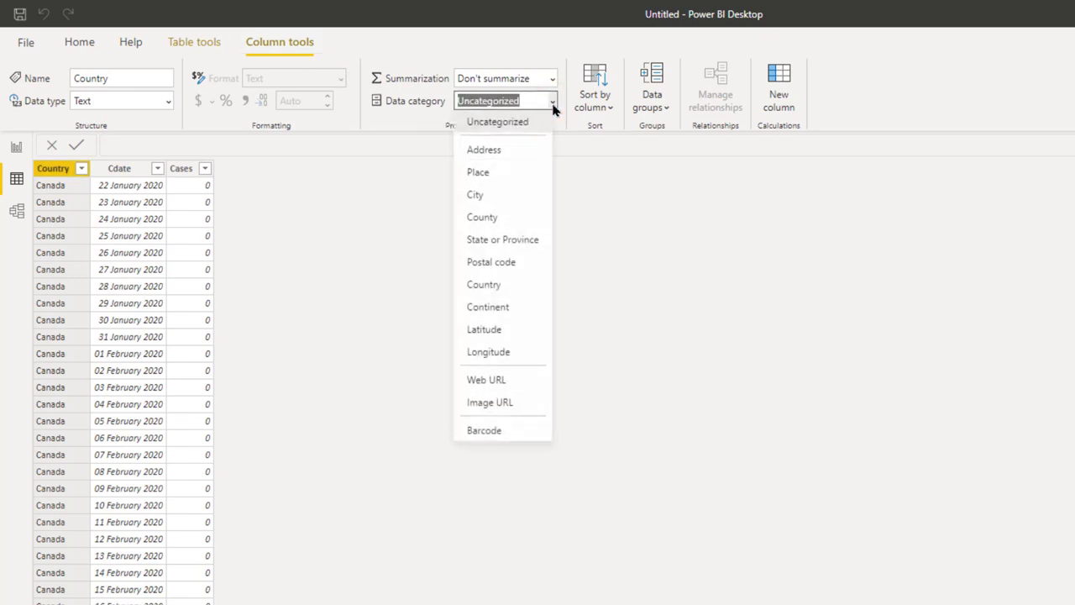
pyautogui.click(501, 287)
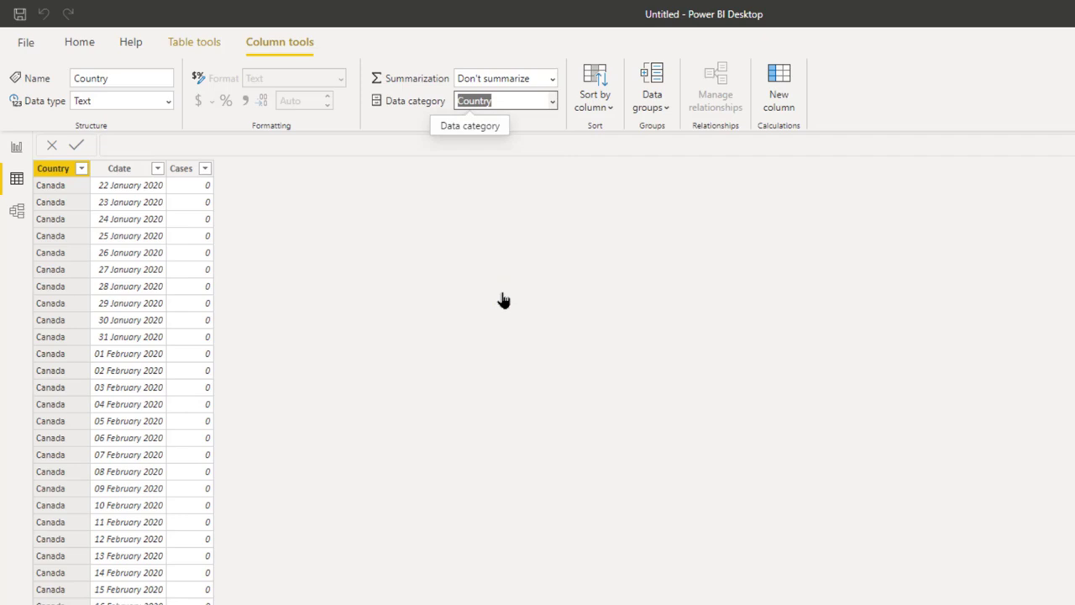
# Begin a custom 'dd mm' format for the Cdate column.
pyautogui.click(118, 168)
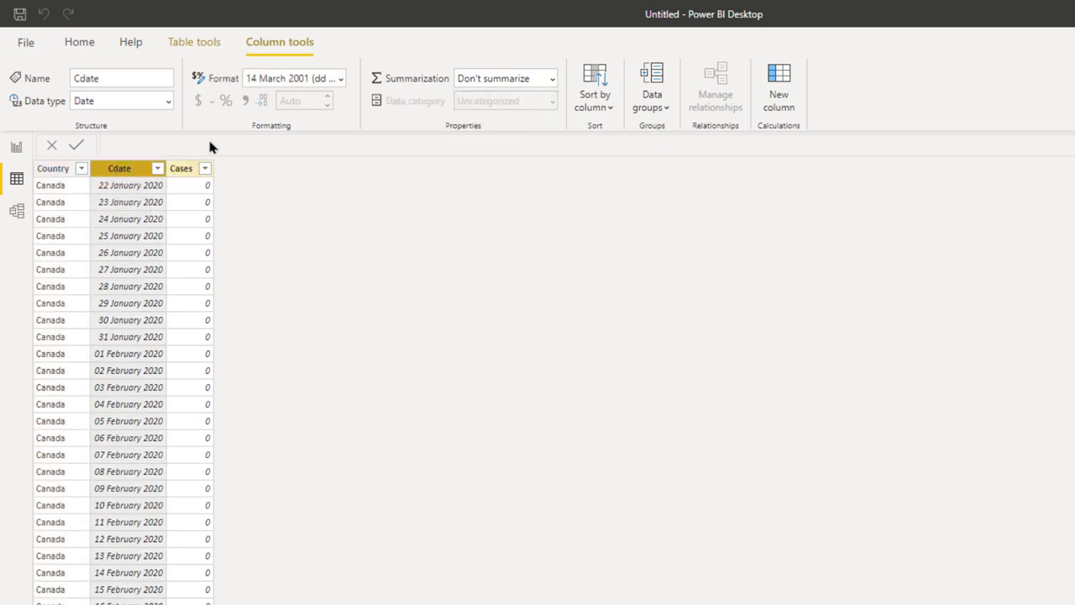
pyautogui.click(296, 78)
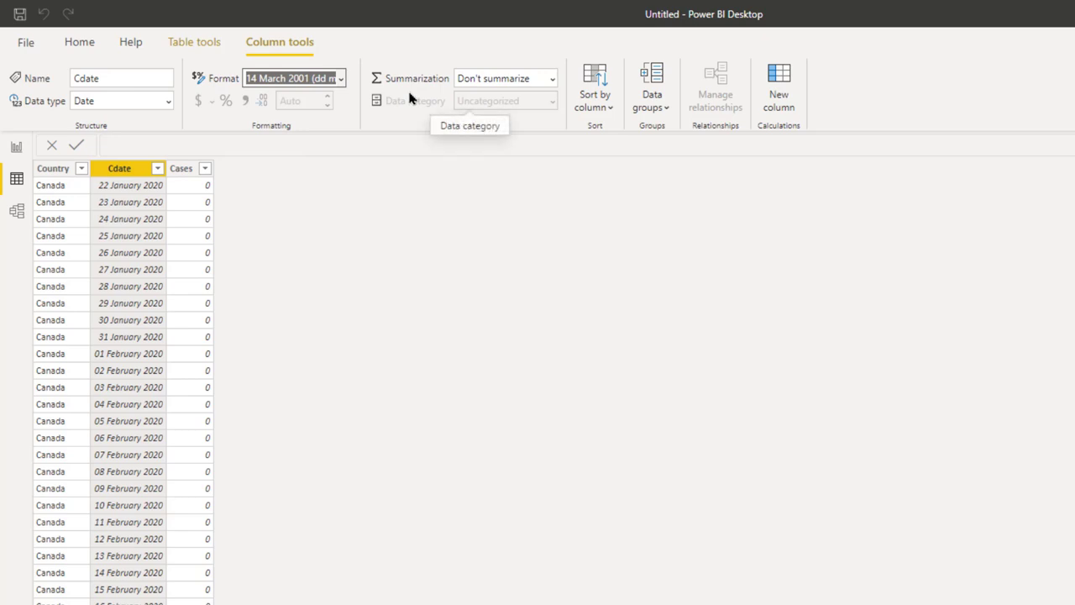
pyautogui.write('dd mm')
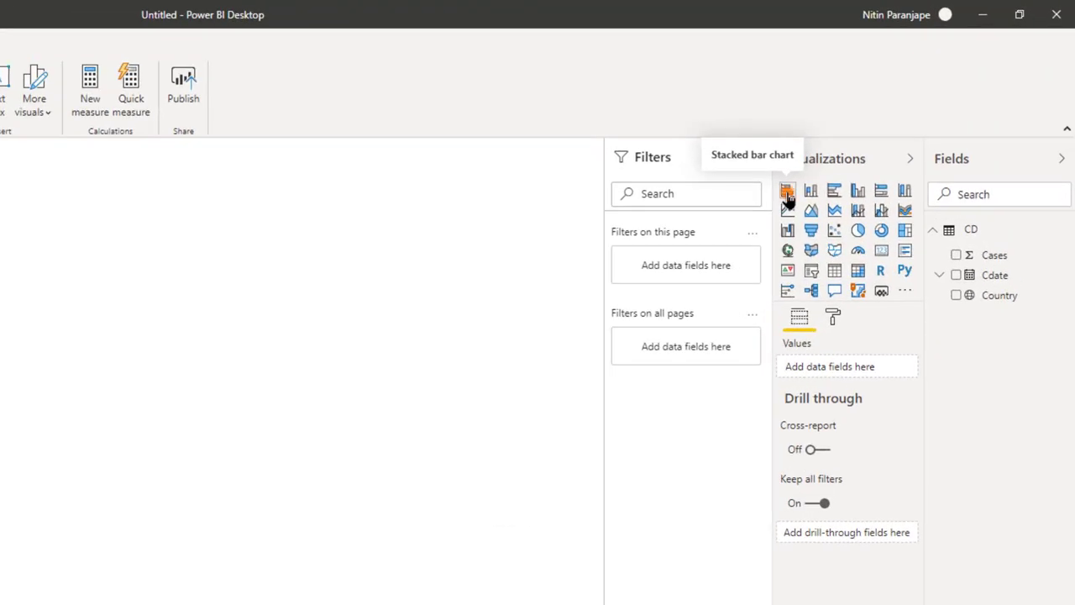
# Add a stacked bar chart with Country on the axis, Cases as values, and data labels on.
pyautogui.click(787, 192)
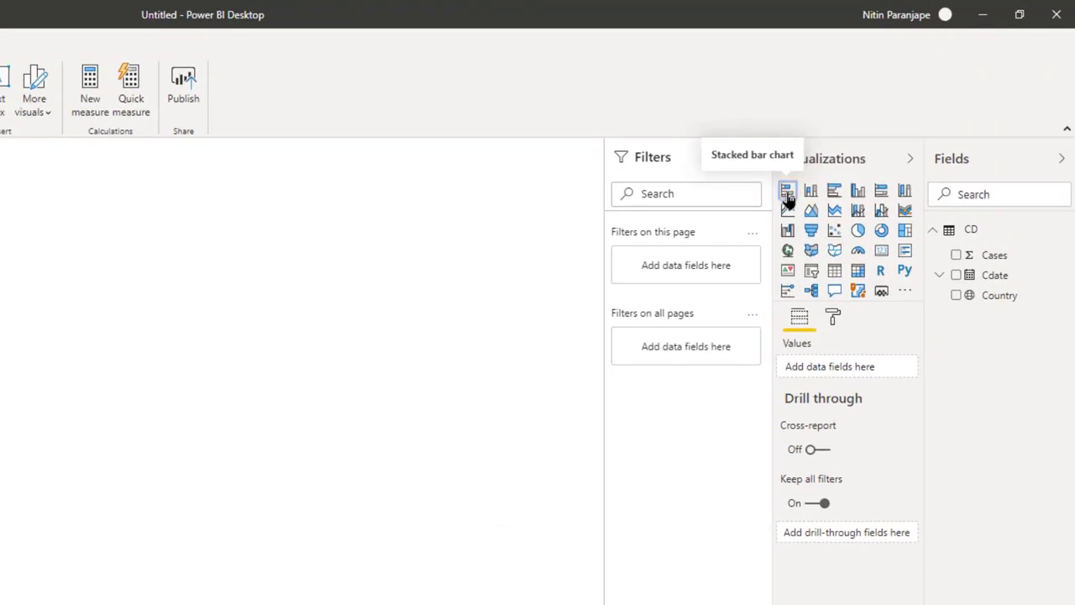
pyautogui.click(981, 294)
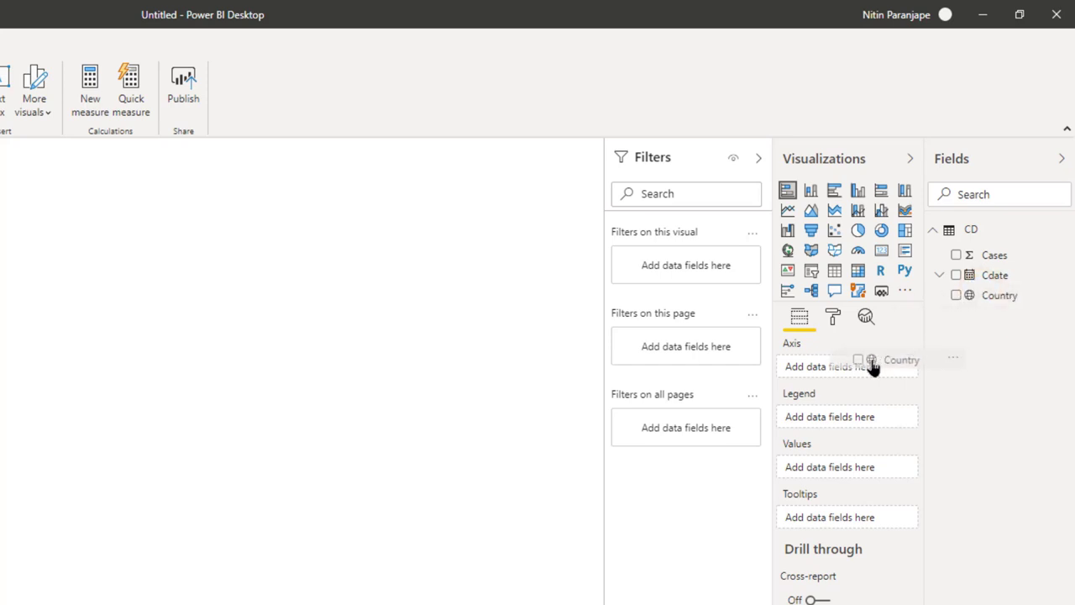
pyautogui.moveTo(981, 294); pyautogui.dragTo(871, 365)
pyautogui.moveTo(992, 266); pyautogui.dragTo(847, 478)
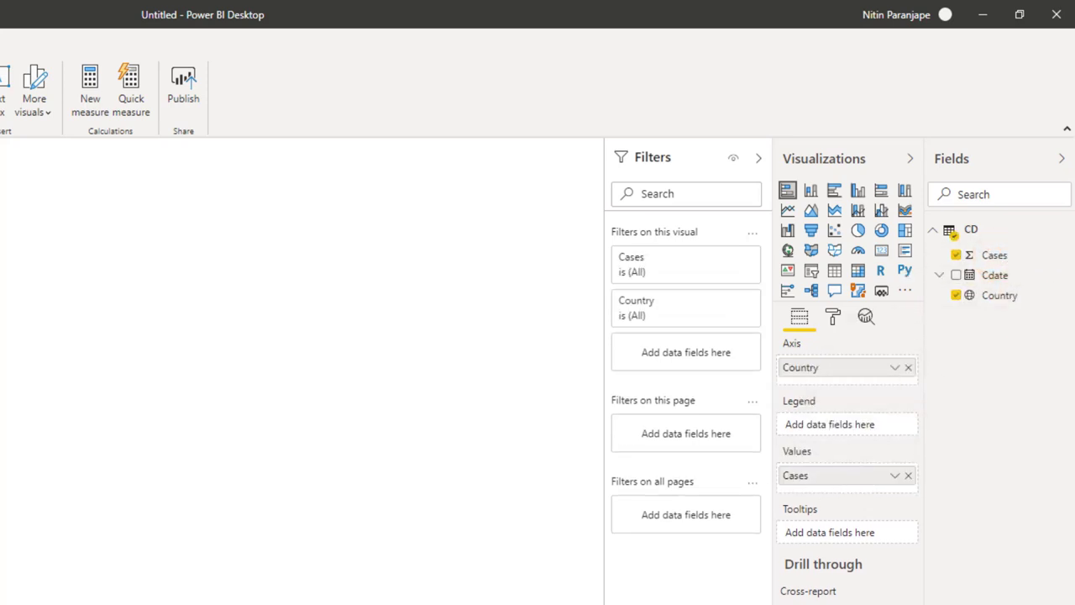
pyautogui.click(832, 319)
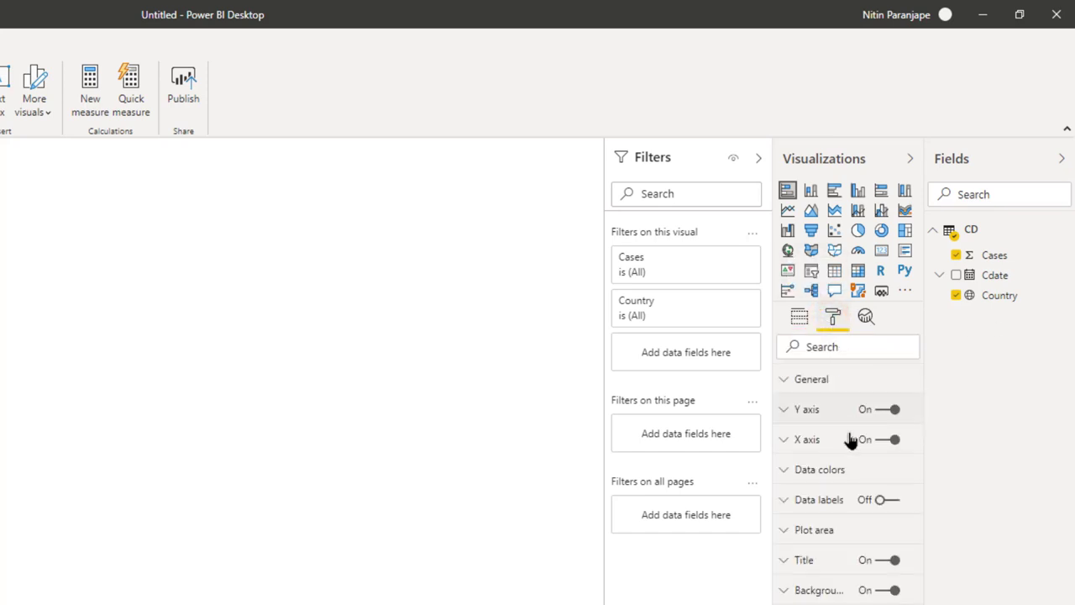
pyautogui.click(875, 501)
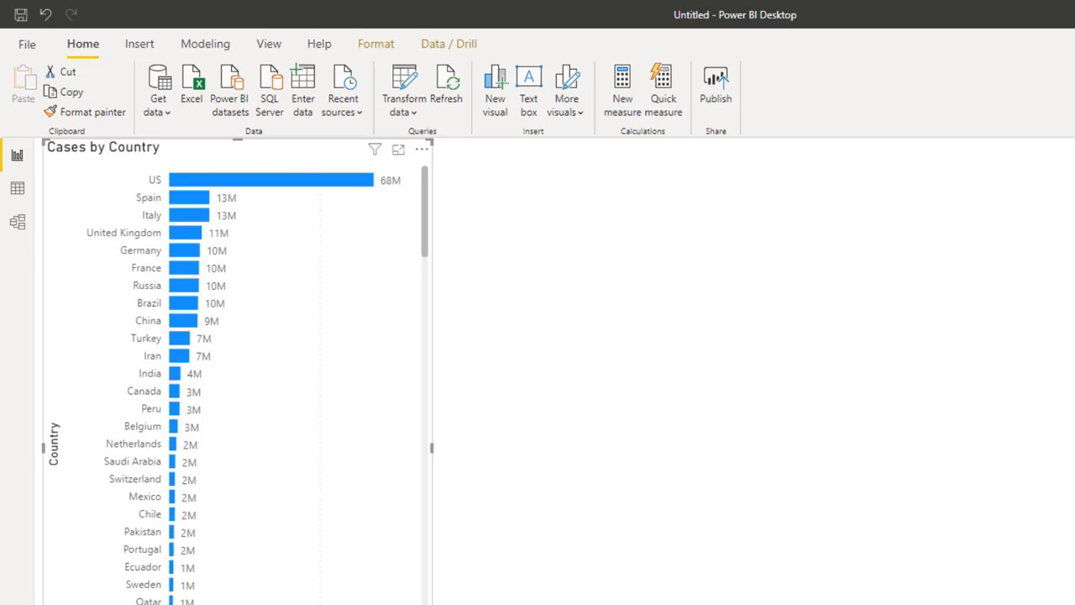
# Define the measure maxdate = LASTDATE(CD[Cdate]), collapsing the Filters pane along the way.
pyautogui.click(626, 99)
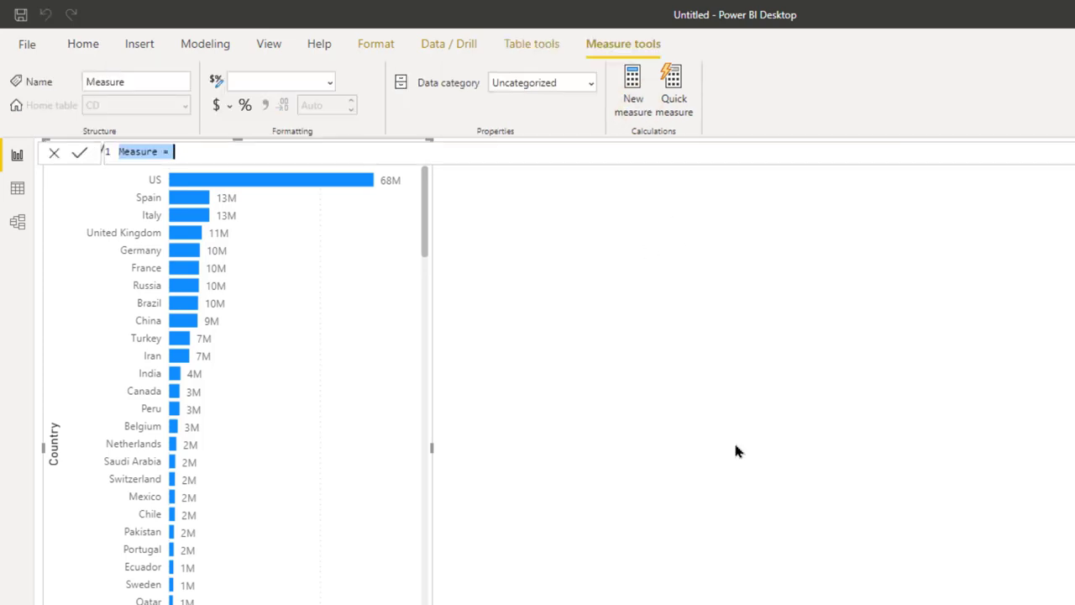
pyautogui.write('maxdate')
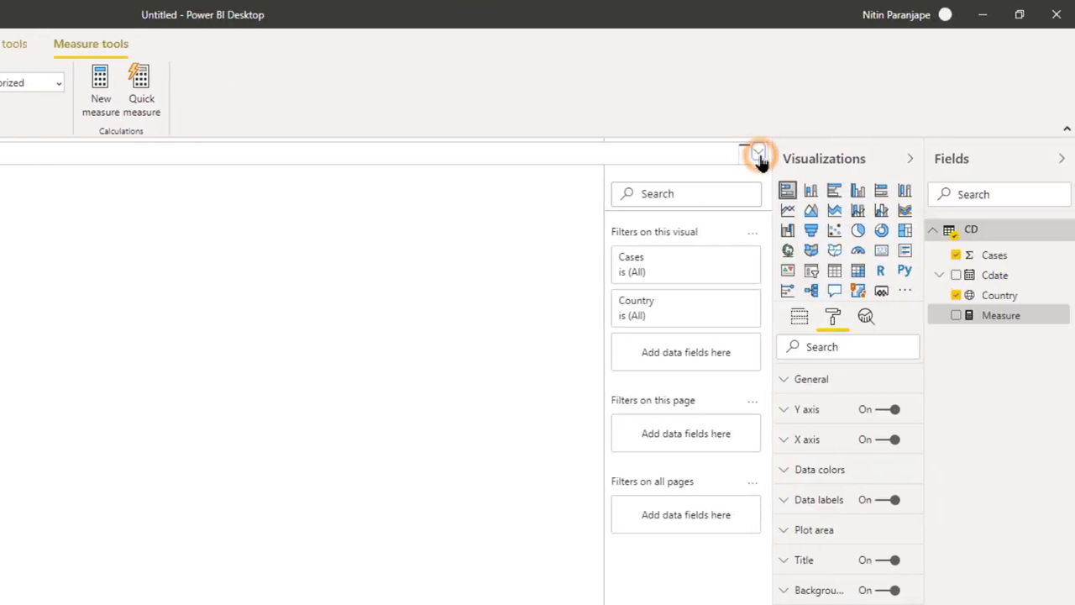
pyautogui.click(759, 157)
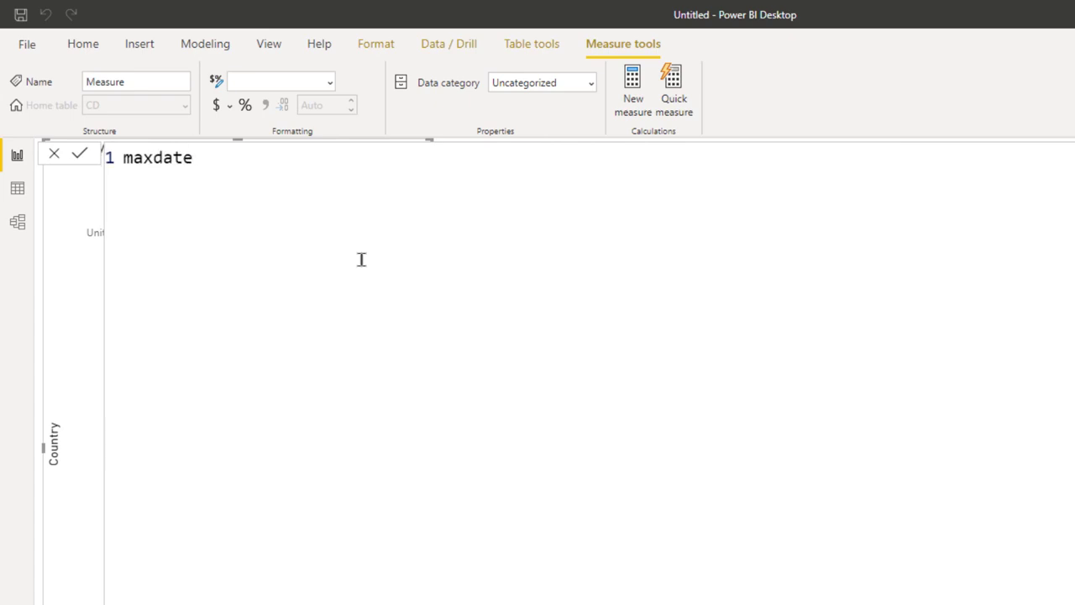
pyautogui.write('= ')
pyautogui.write('l')
pyautogui.press('Tab')
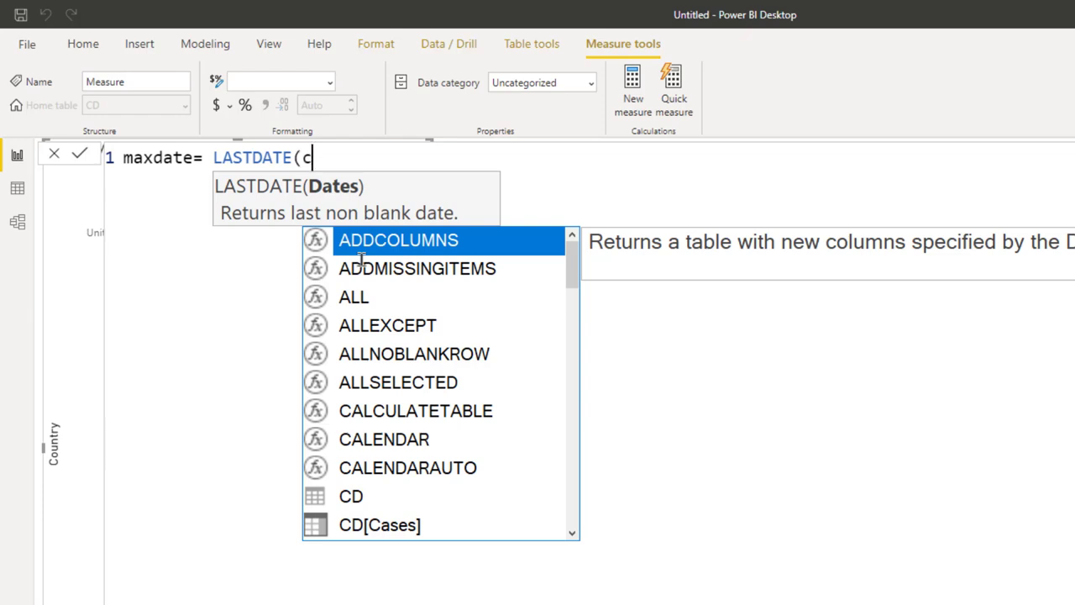
pyautogui.write('cd')
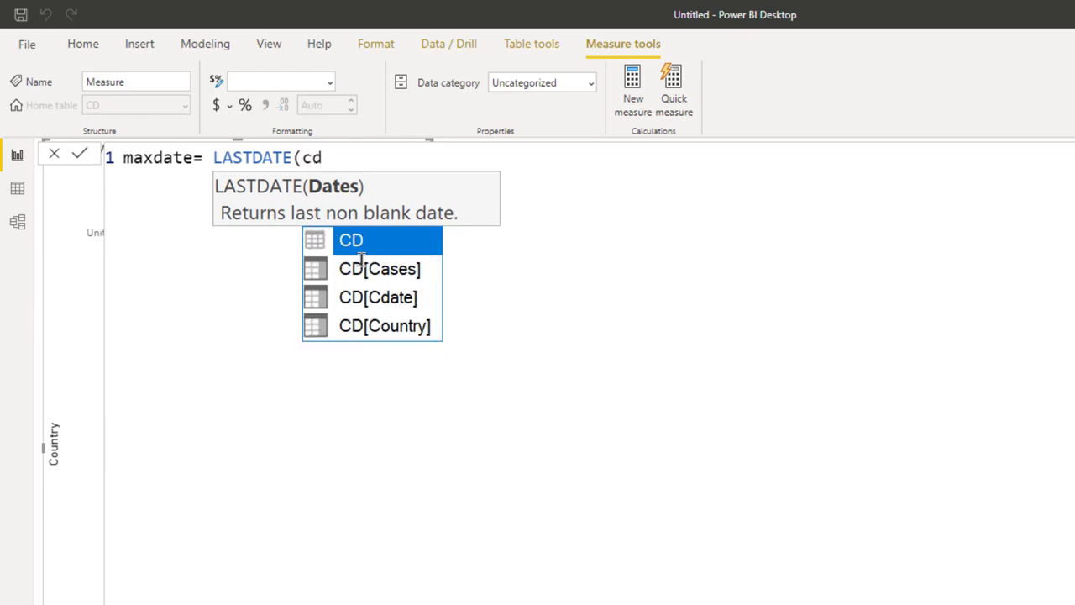
pyautogui.press('Down')
pyautogui.press('Down')
pyautogui.press('Tab')
pyautogui.write(')')
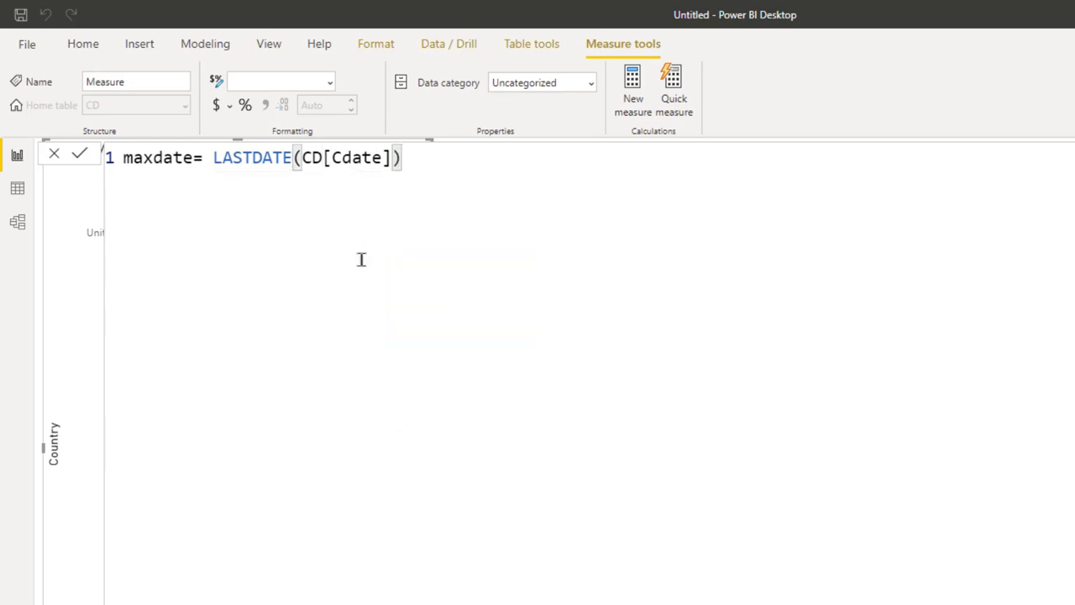
pyautogui.press('Return')
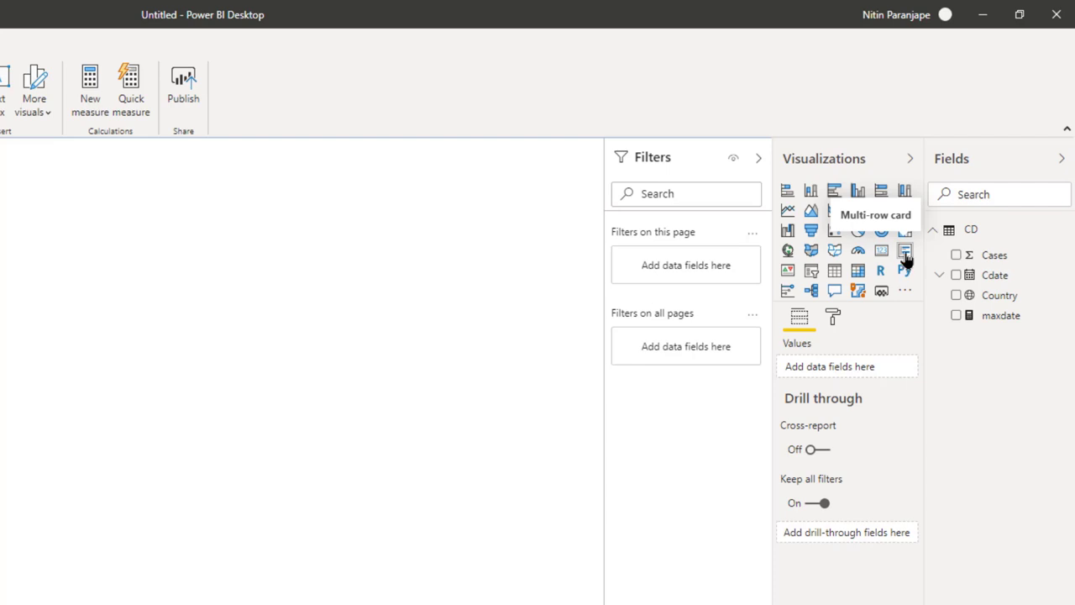
# Add a resized multi-row card of maxdate beside the chart, formatted dd mmm to read 01 Jun.
pyautogui.click(905, 252)
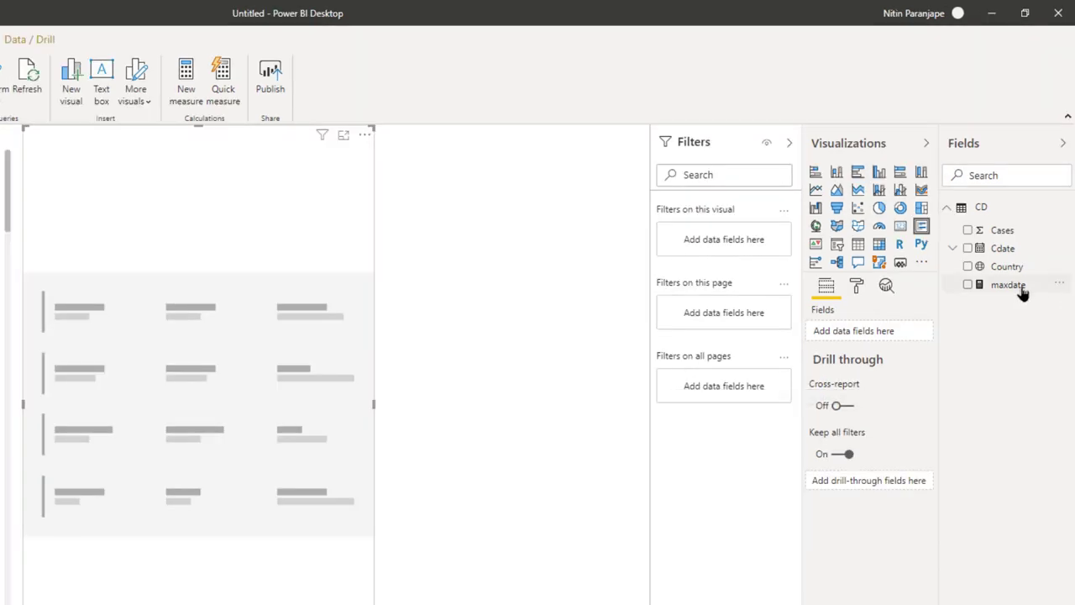
pyautogui.moveTo(1021, 286)
pyautogui.mouseDown()
pyautogui.moveTo(819, 298)
pyautogui.moveTo(239, 269)
pyautogui.mouseUp()
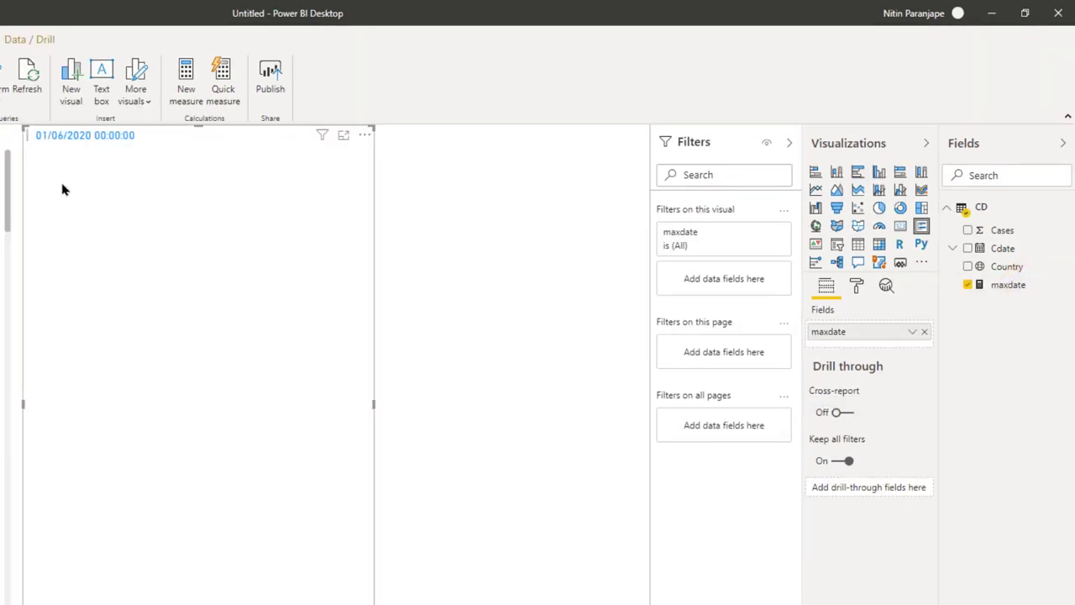
pyautogui.moveTo(25, 143); pyautogui.dragTo(173, 447)
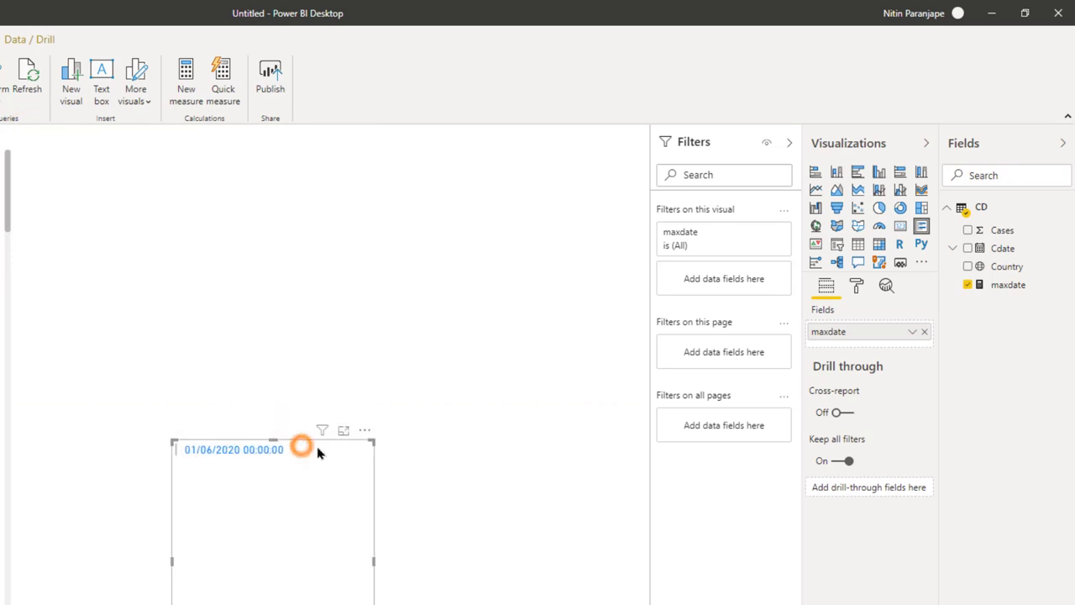
pyautogui.moveTo(303, 446); pyautogui.dragTo(604, 458)
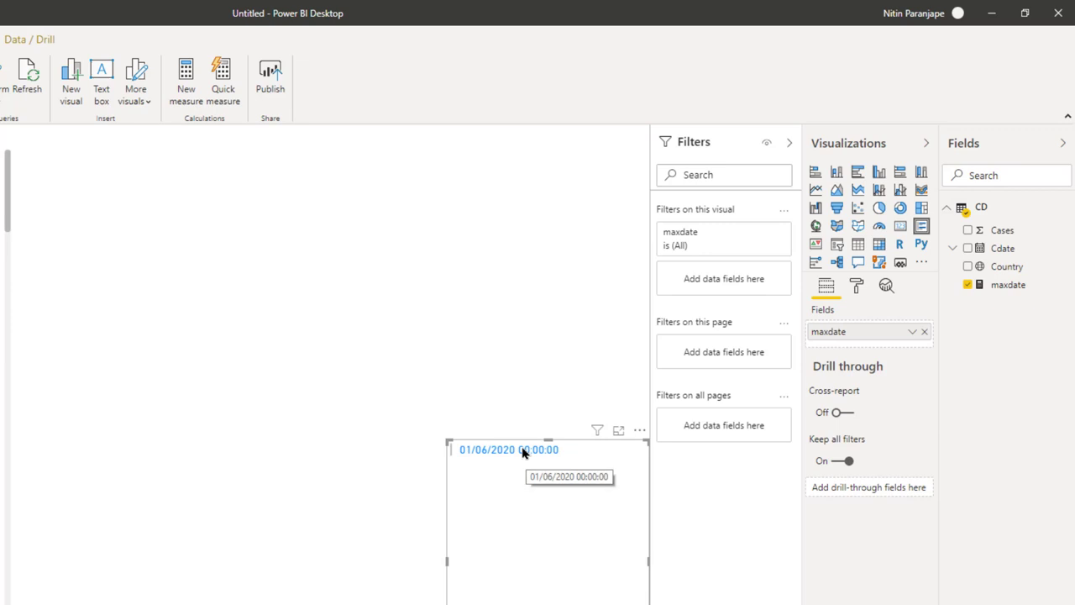
pyautogui.click(1002, 288)
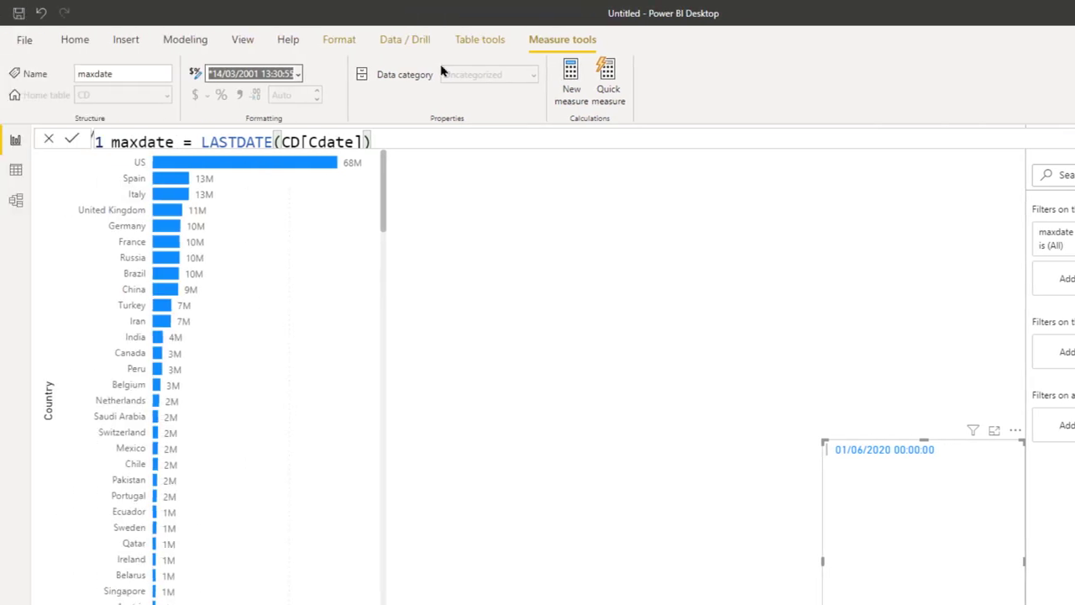
pyautogui.write('dd mmm')
pyautogui.press('Return')
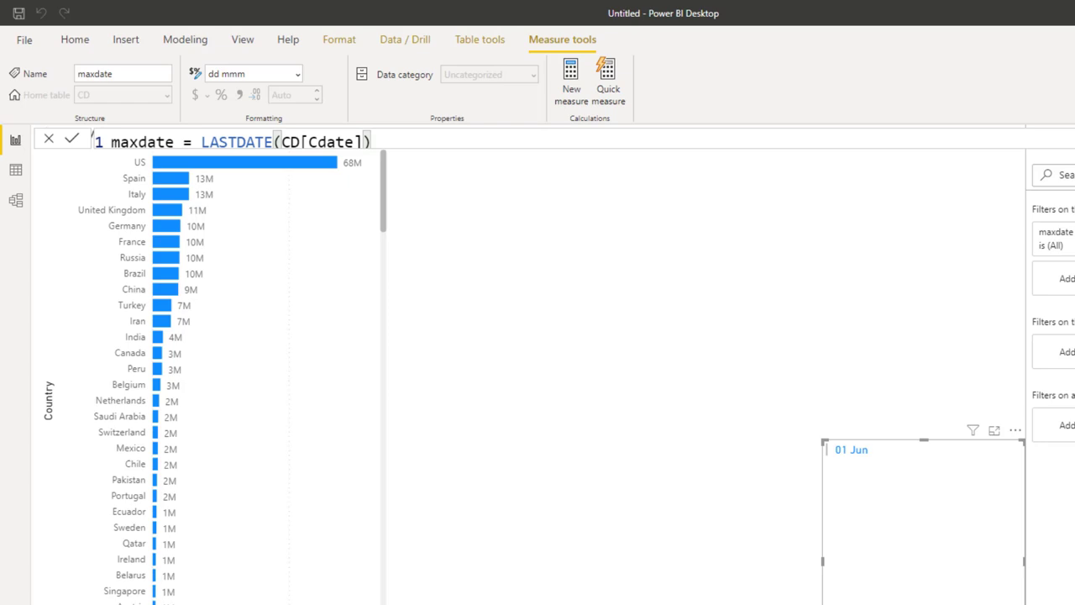
# Start the latestcases measure with var temp = [maxdate] and an empty return ( ) block.
pyautogui.click(588, 294)
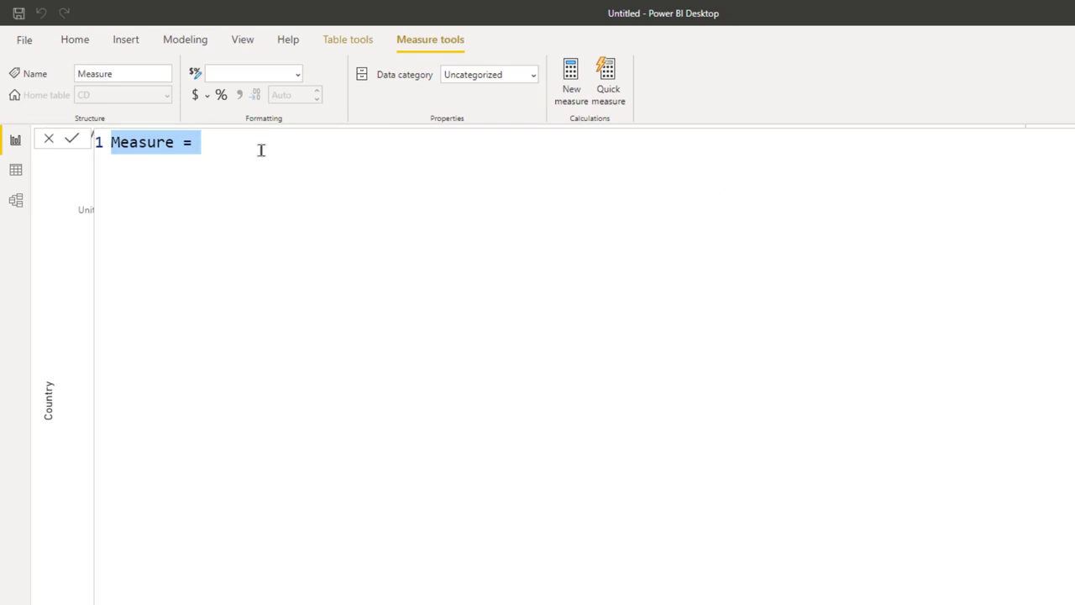
pyautogui.write('latestcases=')
pyautogui.hotkey('shift', 'Return')
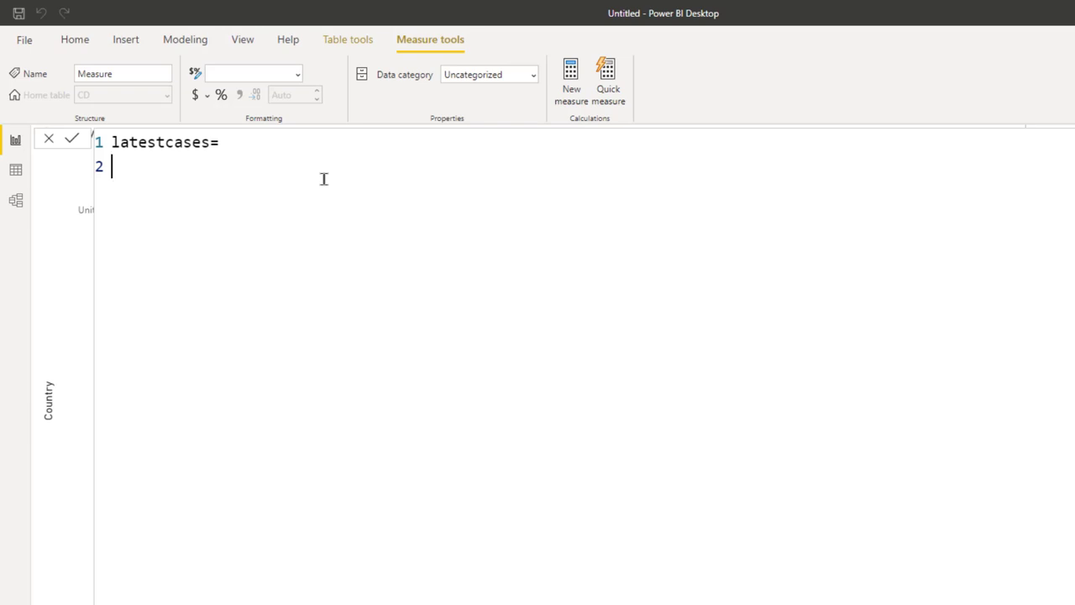
pyautogui.write('var temp = [maxdate]')
pyautogui.press('Return')
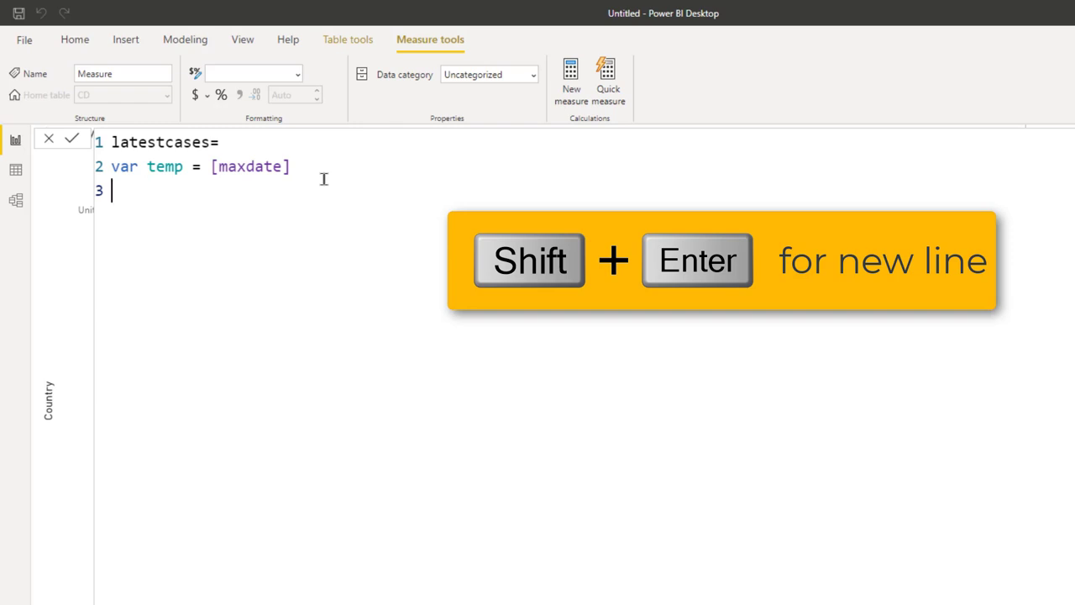
pyautogui.write('return (')
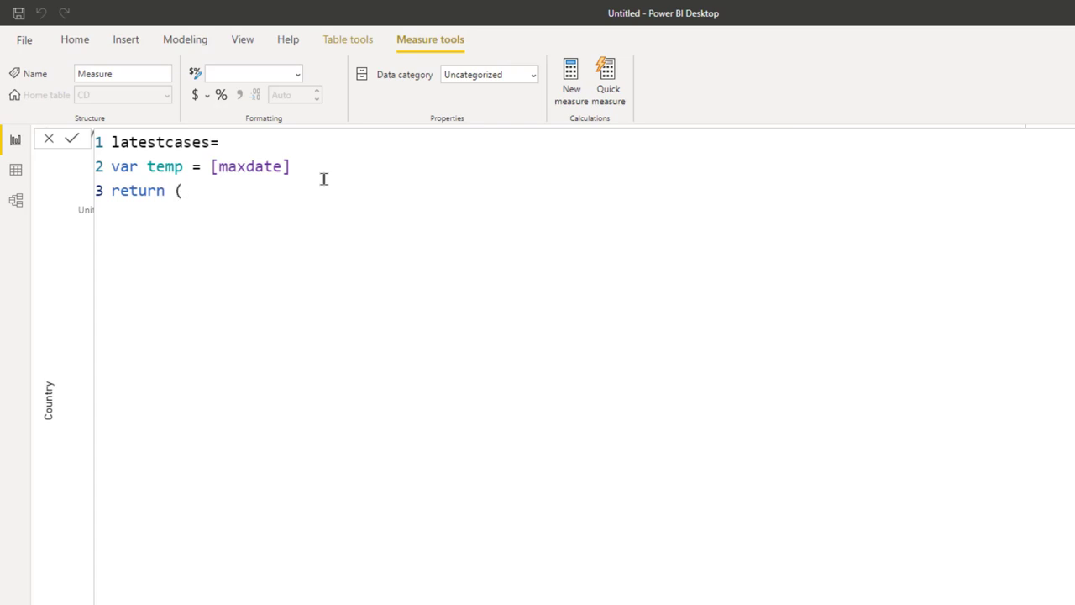
pyautogui.hotkey('shift', 'Return')
pyautogui.hotkey('shift', 'Return')
pyautogui.write(')')
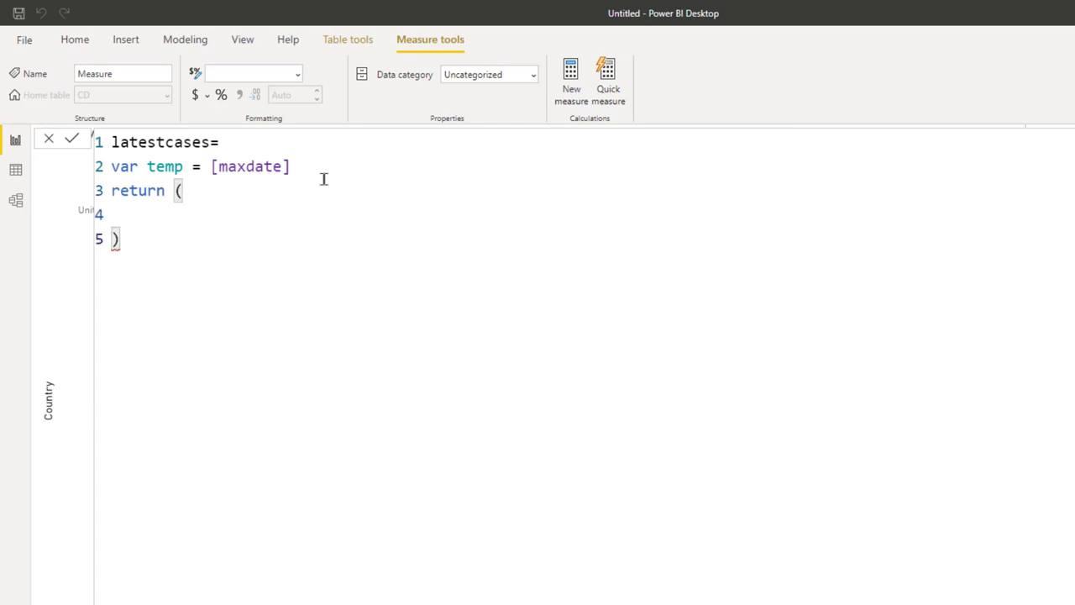
pyautogui.press('Up')
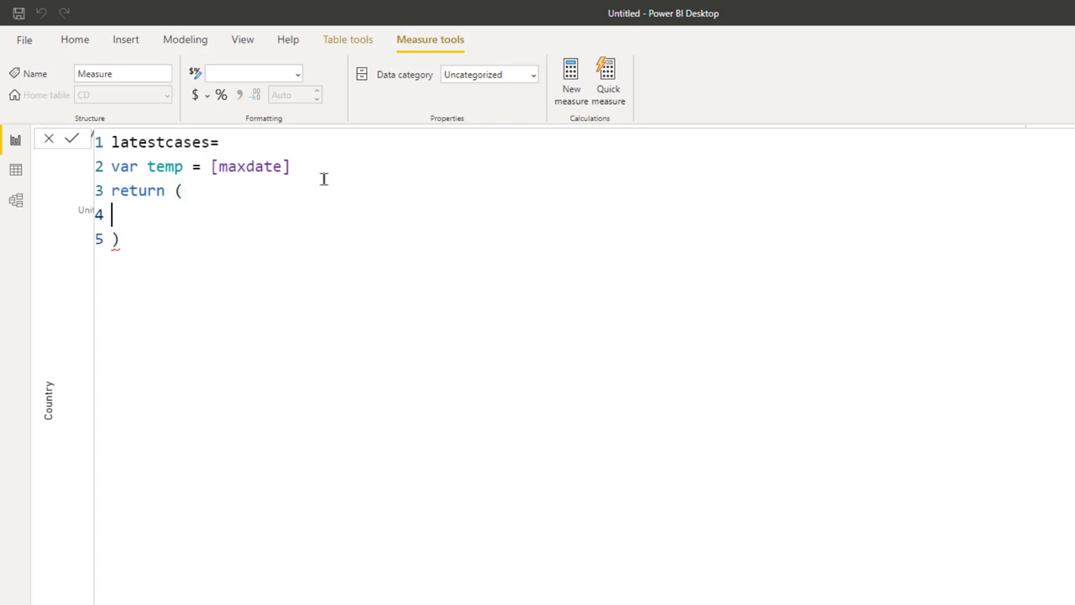
pyautogui.press('Tab')
# Complete the return as CALCULATE(SUM(CD[Cases]), CD[Cdate]=temp) and commit the measure.
pyautogui.press('Tab')
pyautogui.write('calculat')
pyautogui.press('Tab')
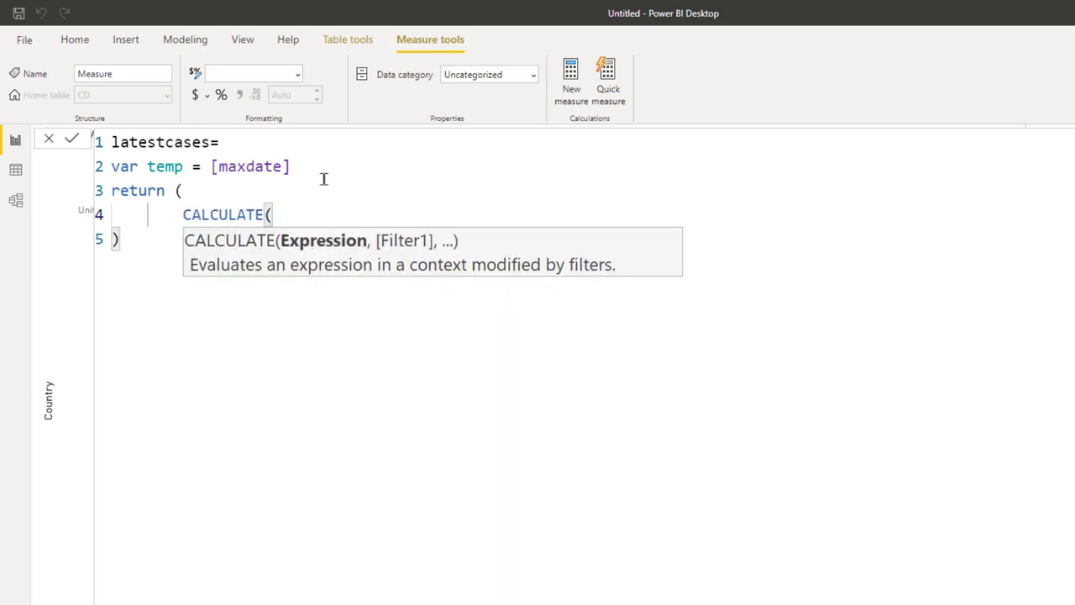
pyautogui.write('s')
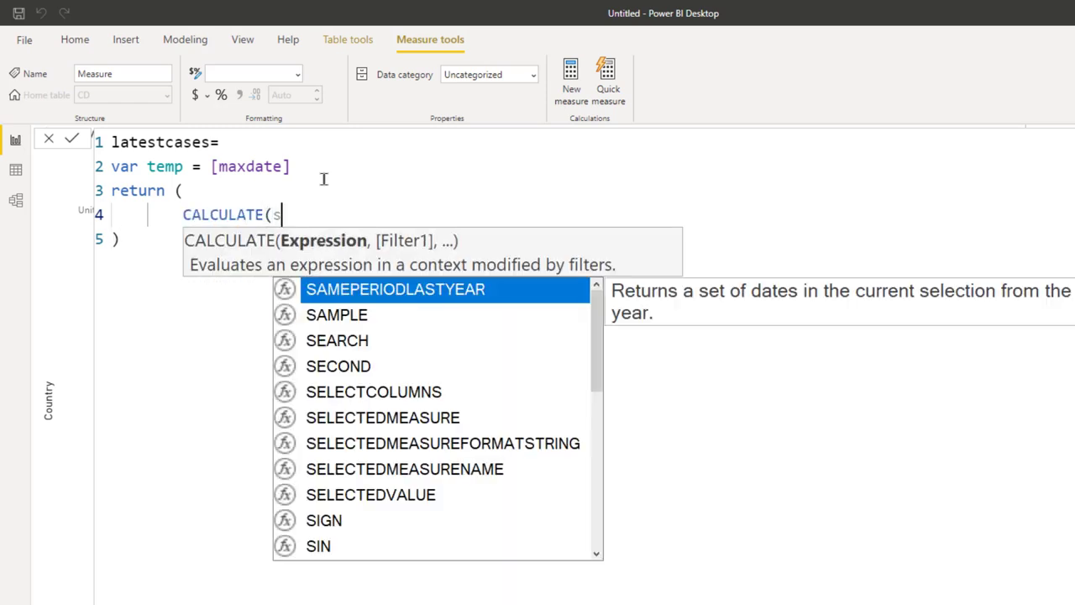
pyautogui.write('um')
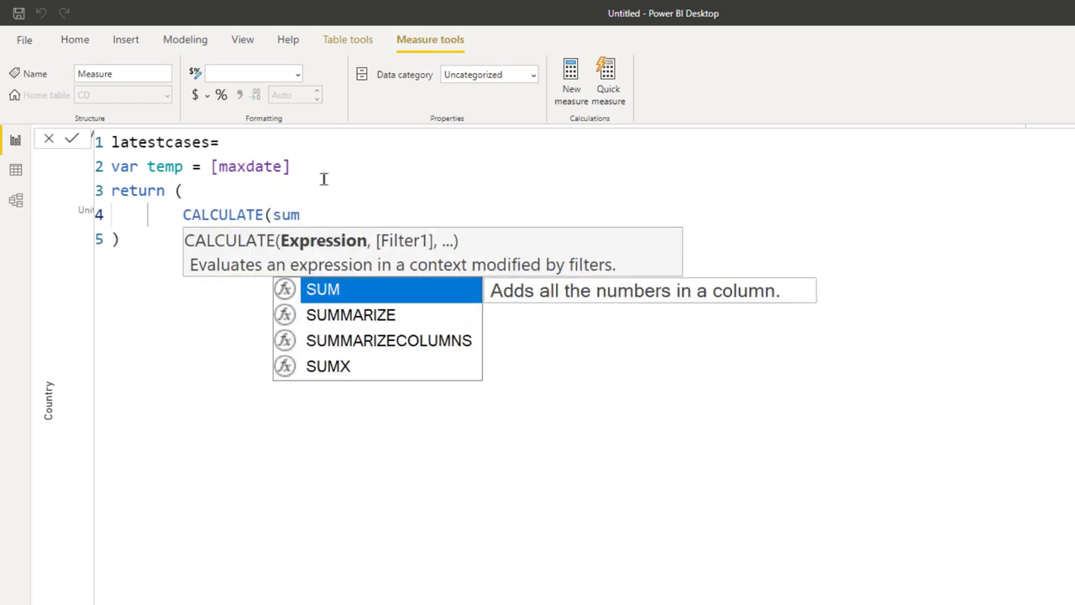
pyautogui.write('(cov')
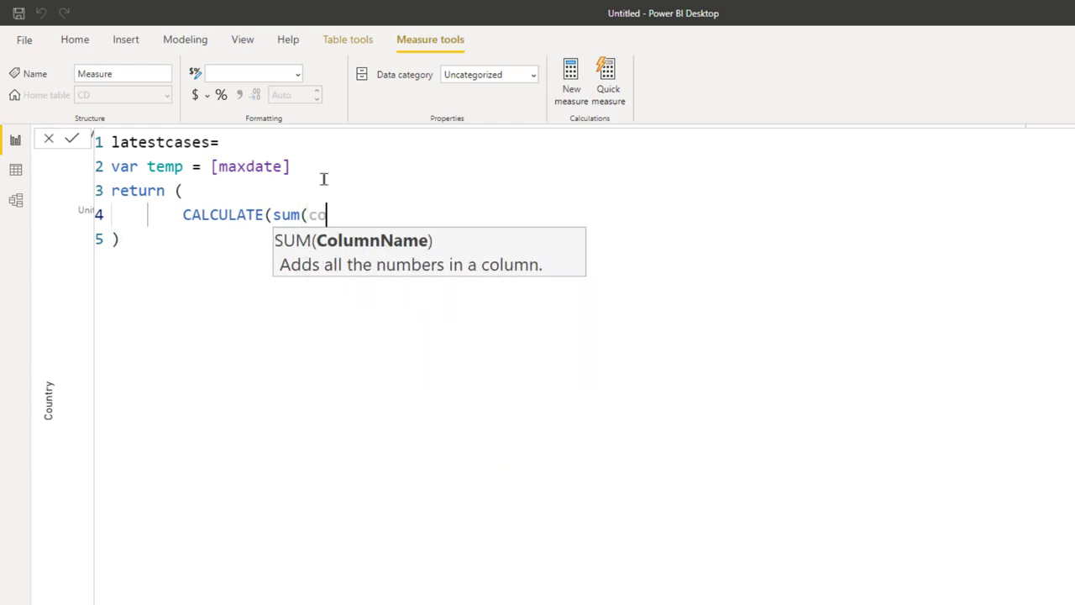
pyautogui.press('BackSpace')
pyautogui.press('BackSpace')
pyautogui.write('d')
pyautogui.press('Down')
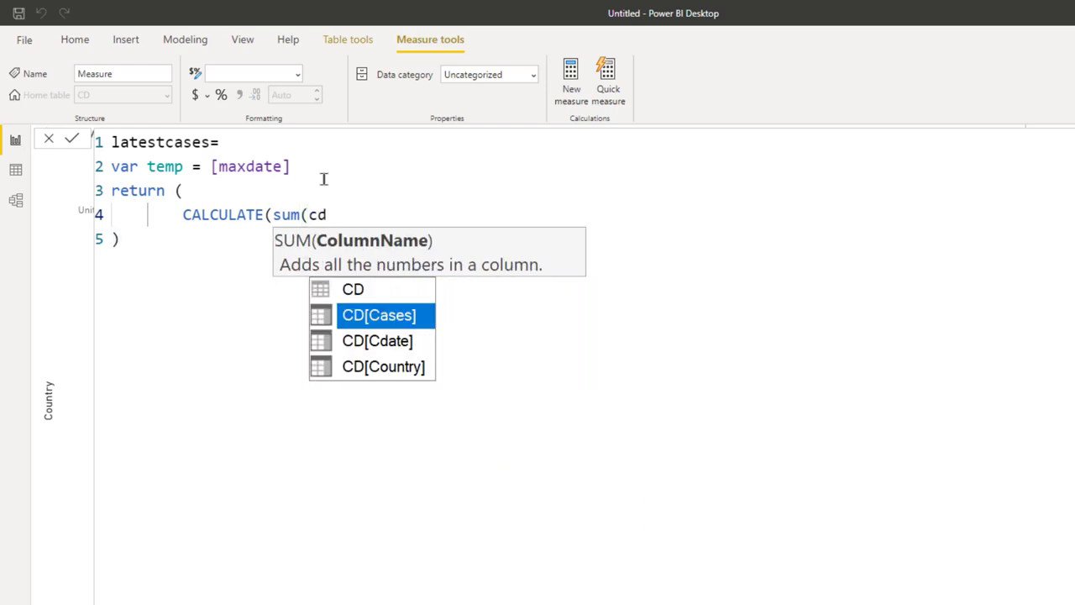
pyautogui.press('Tab')
pyautogui.write(',')
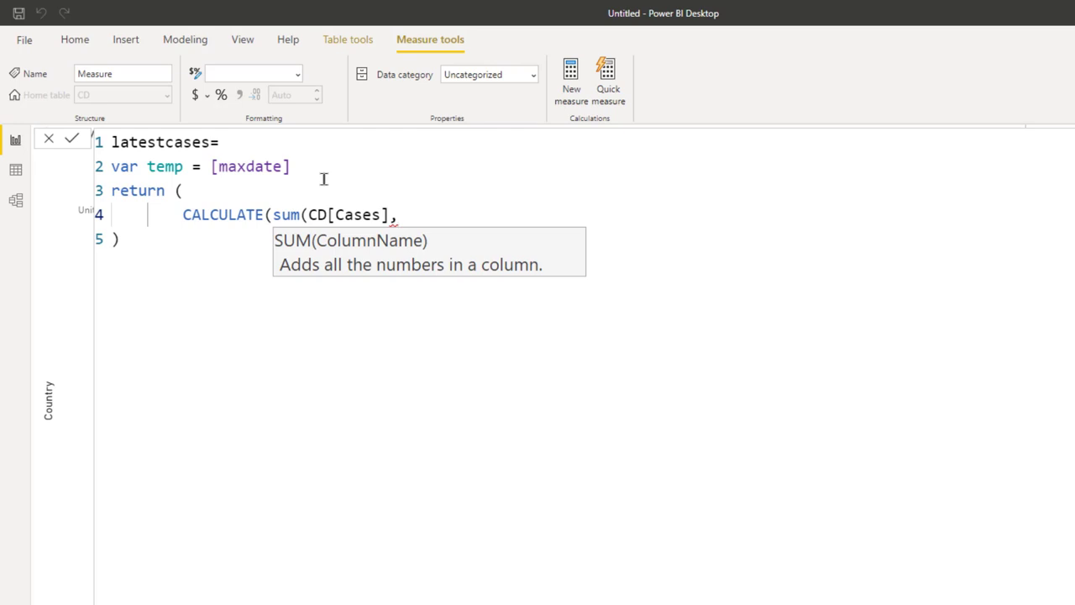
pyautogui.press('BackSpace')
pyautogui.write('), cd')
pyautogui.press('Down')
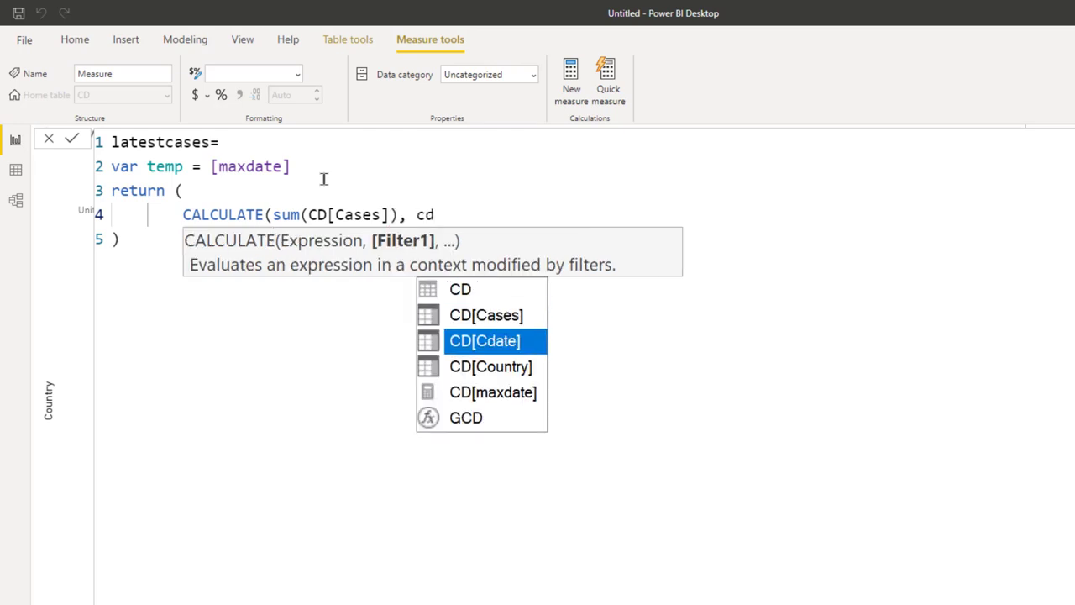
pyautogui.press('Tab')
pyautogui.write('=')
pyautogui.write('temp)')
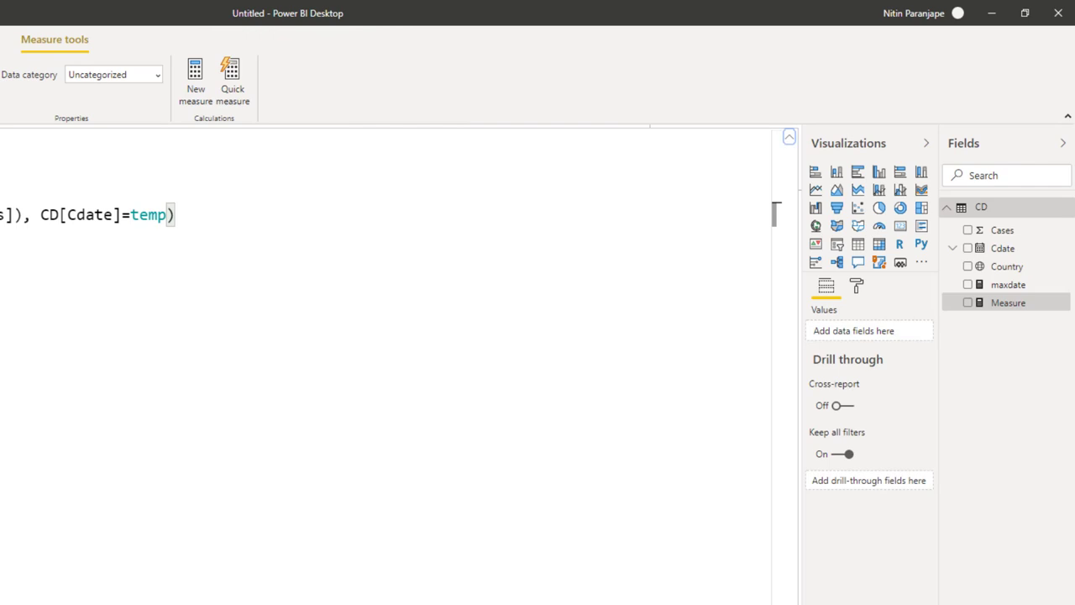
pyautogui.press('Return')
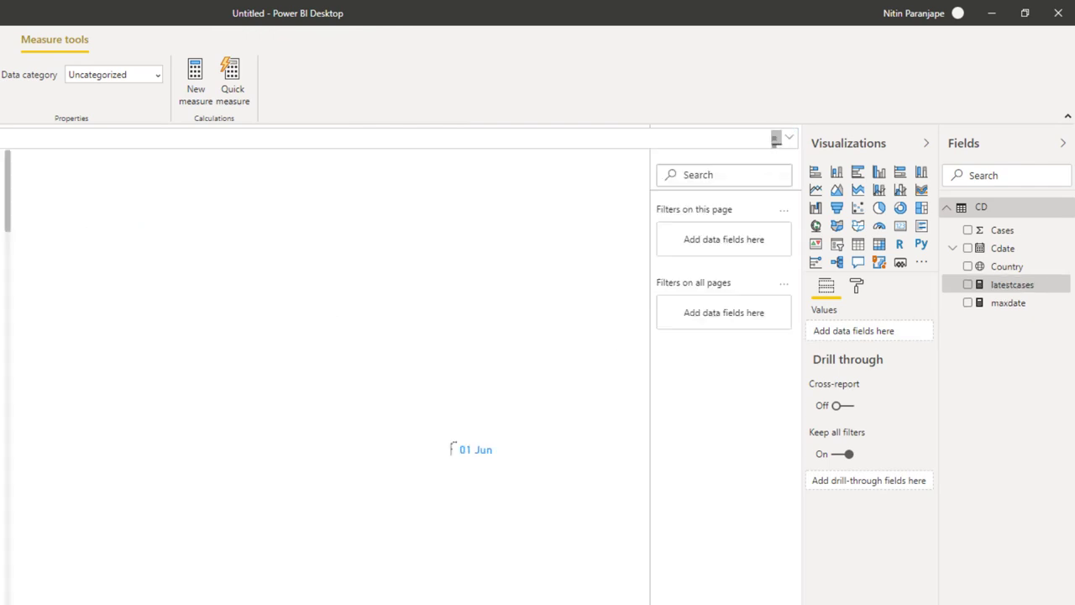
# Add latestcases to the date card and replace Cases with latestcases in the country bar chart.
pyautogui.moveTo(1011, 285)
pyautogui.click(967, 303)
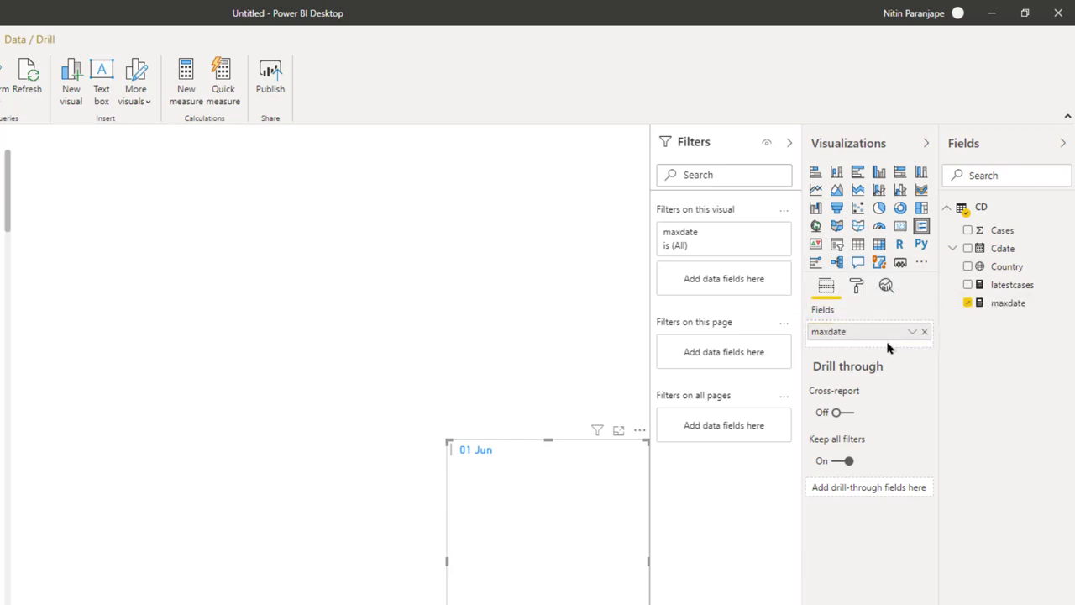
pyautogui.moveTo(1002, 290); pyautogui.dragTo(889, 348)
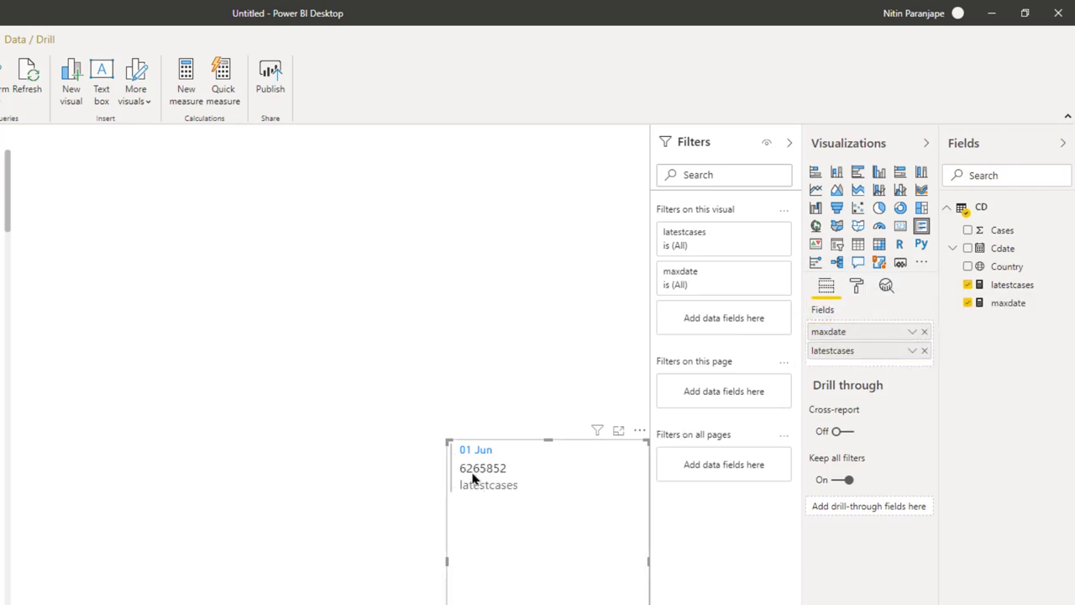
pyautogui.moveTo(510, 478)
pyautogui.click(293, 207)
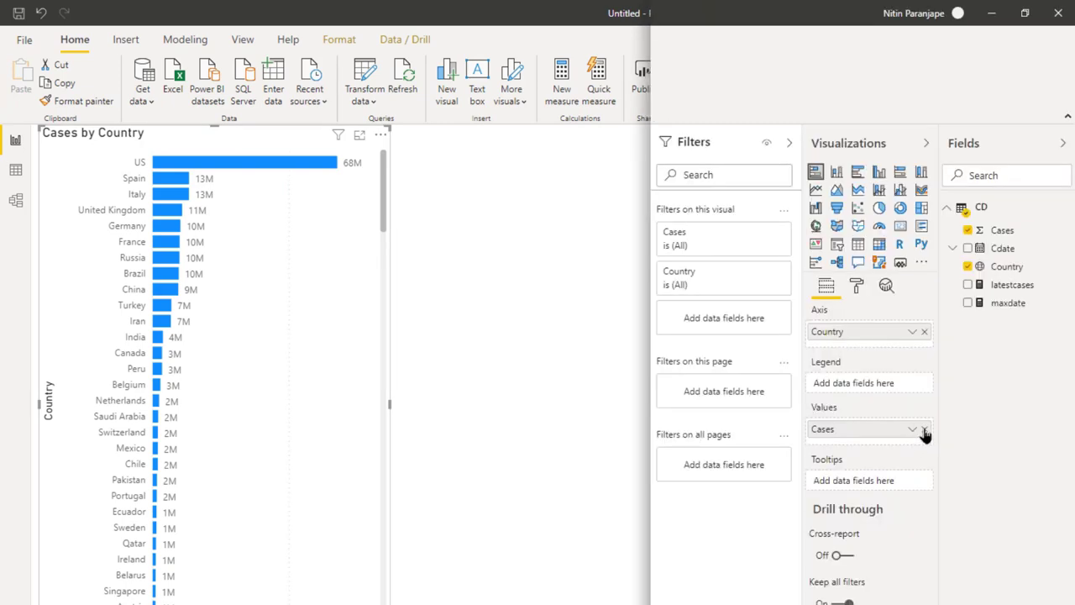
pyautogui.click(924, 429)
pyautogui.moveTo(1012, 288); pyautogui.dragTo(874, 433)
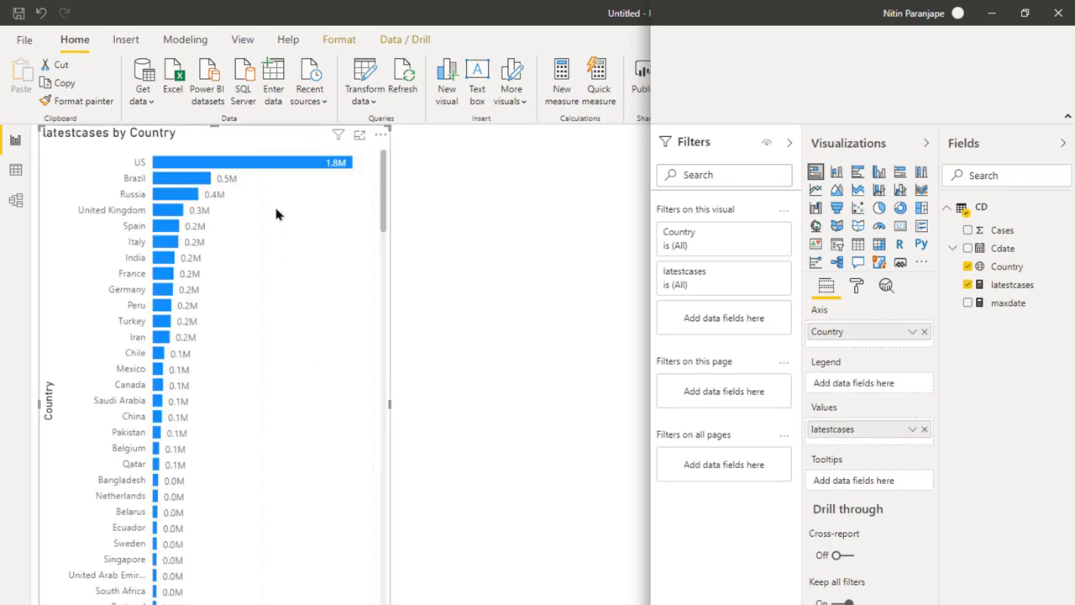
# Move the bar chart lower on the page and widen it slightly to the left.
pyautogui.moveTo(197, 133); pyautogui.dragTo(195, 219)
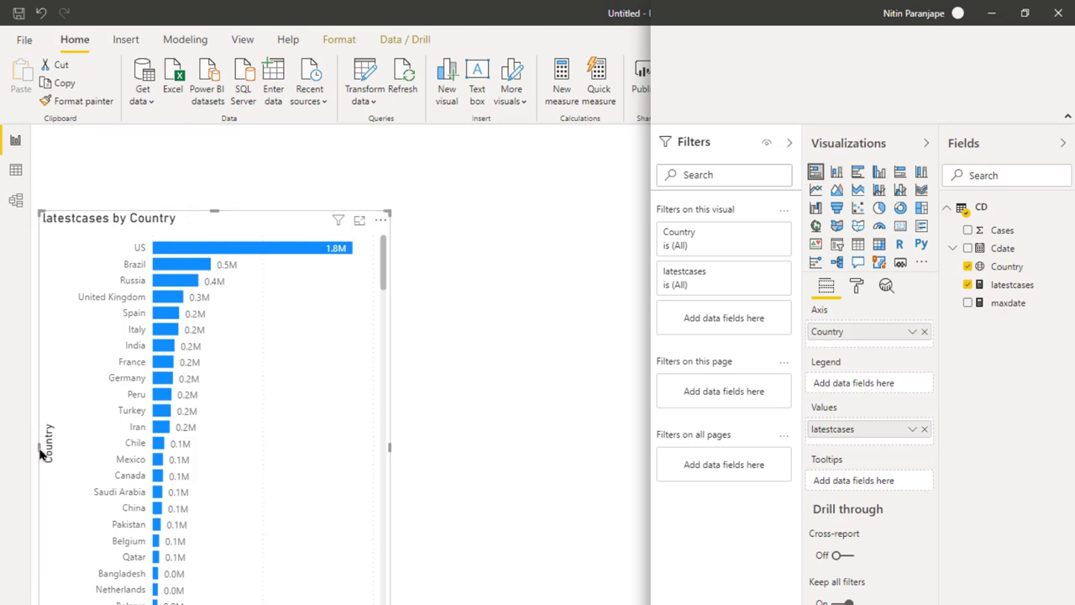
pyautogui.moveTo(40, 454); pyautogui.dragTo(32, 451)
pyautogui.click(130, 181)
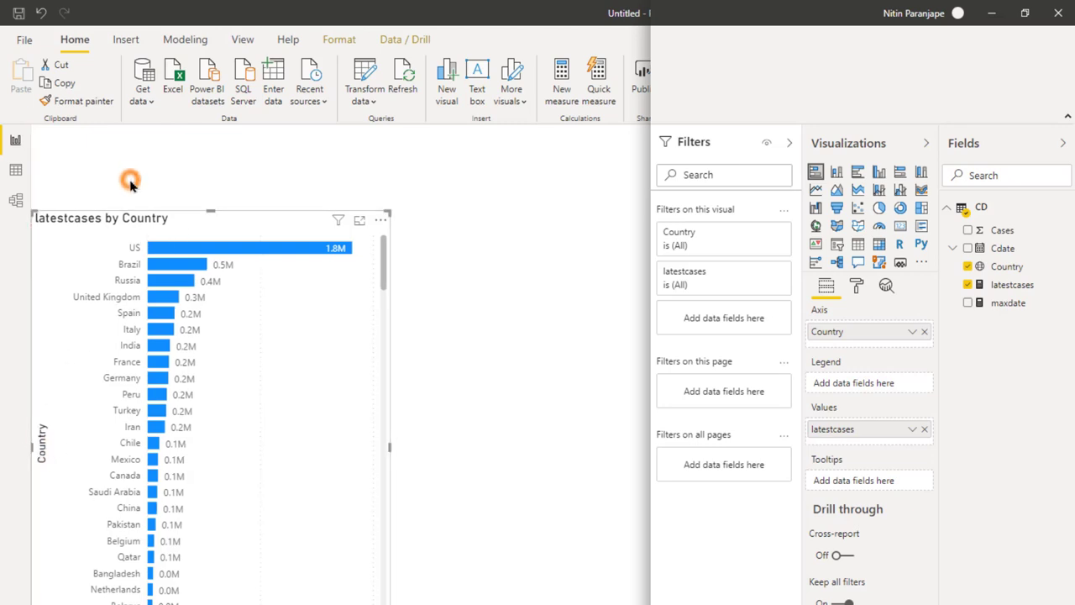
# Add a new multi-row card showing maxdate and latestcases.
pyautogui.click(80, 151)
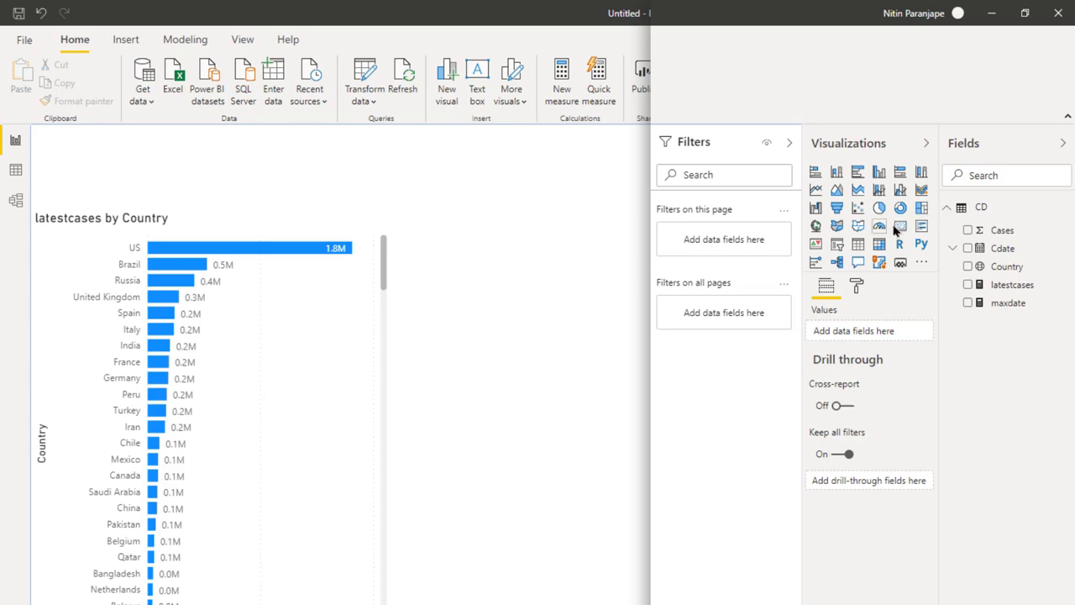
pyautogui.click(921, 225)
pyautogui.click(1015, 304)
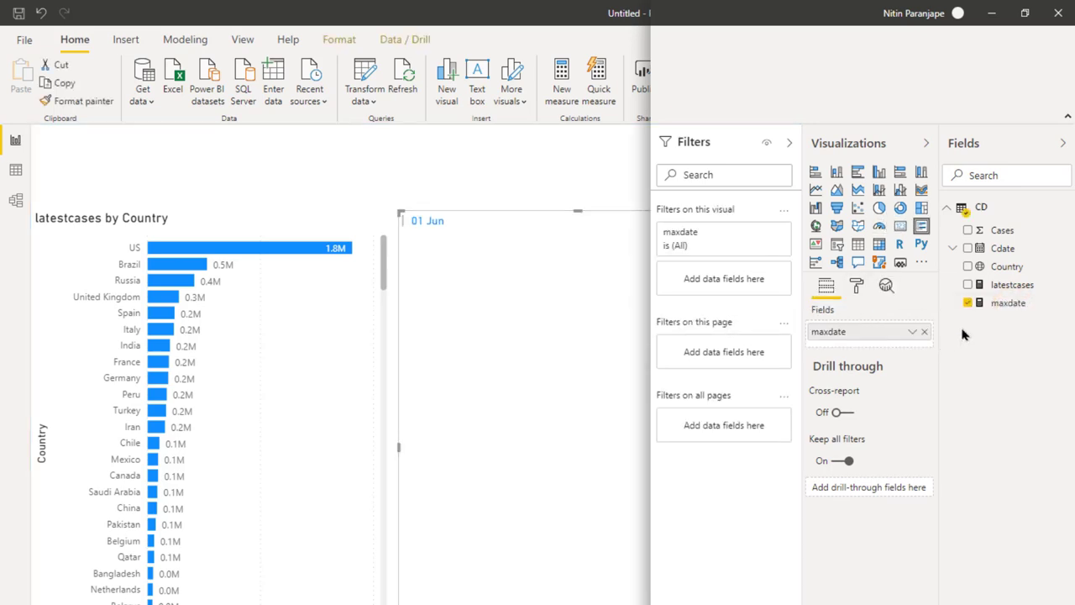
pyautogui.click(1008, 286)
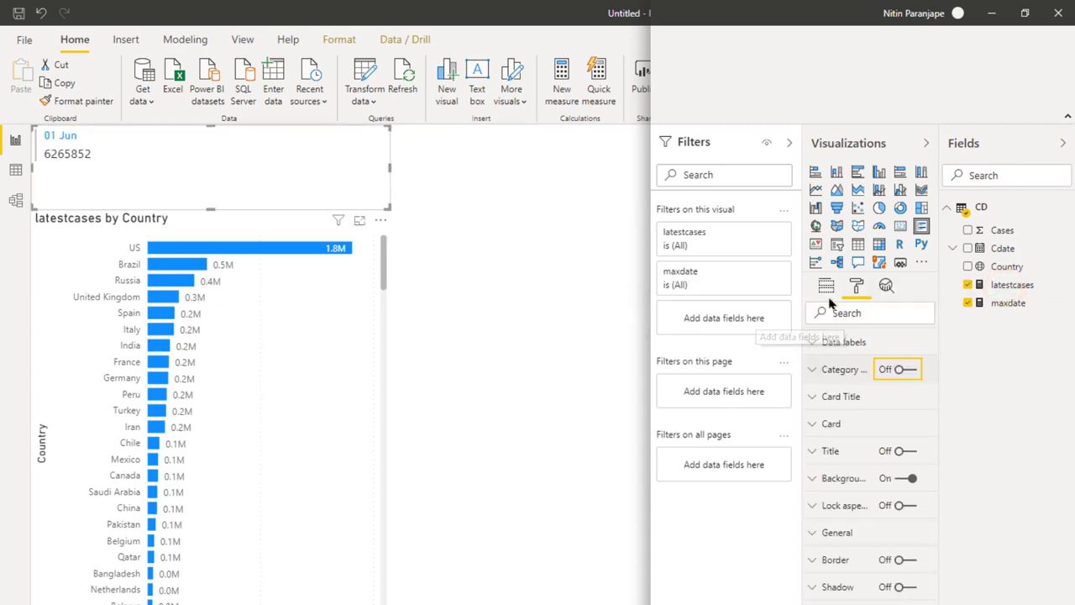
# Set the card's text size to 15.
pyautogui.click(873, 312)
pyautogui.write('text size')
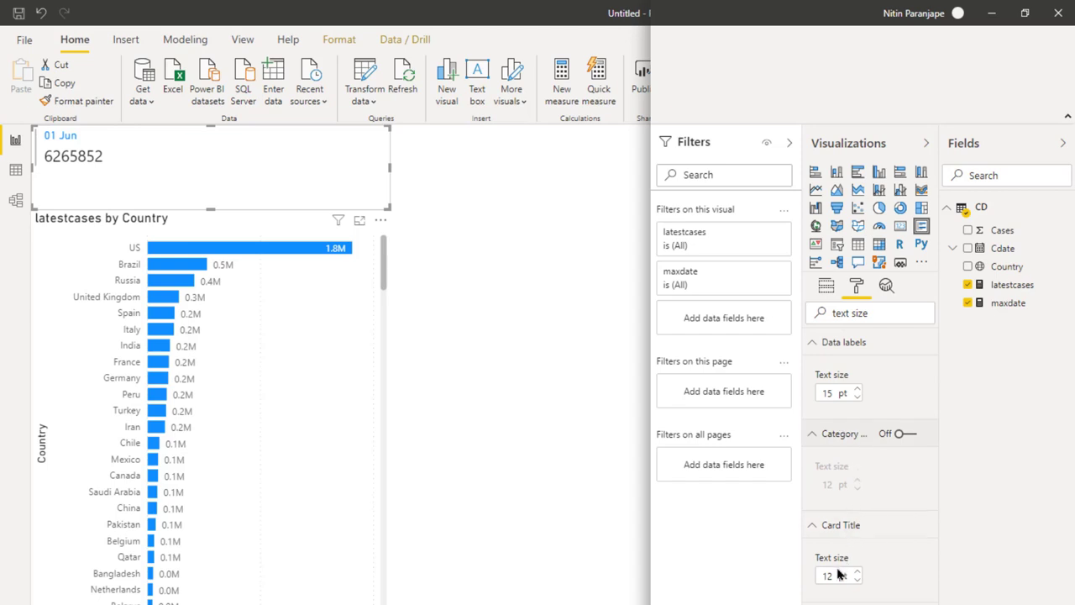
pyautogui.write('15')
pyautogui.press('Return')
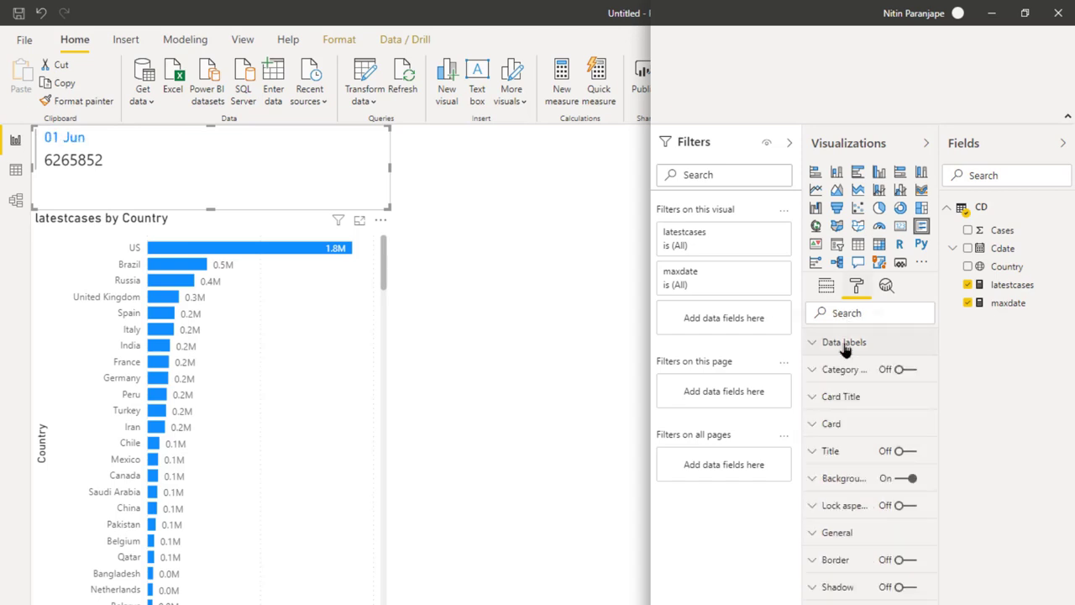
pyautogui.click(845, 348)
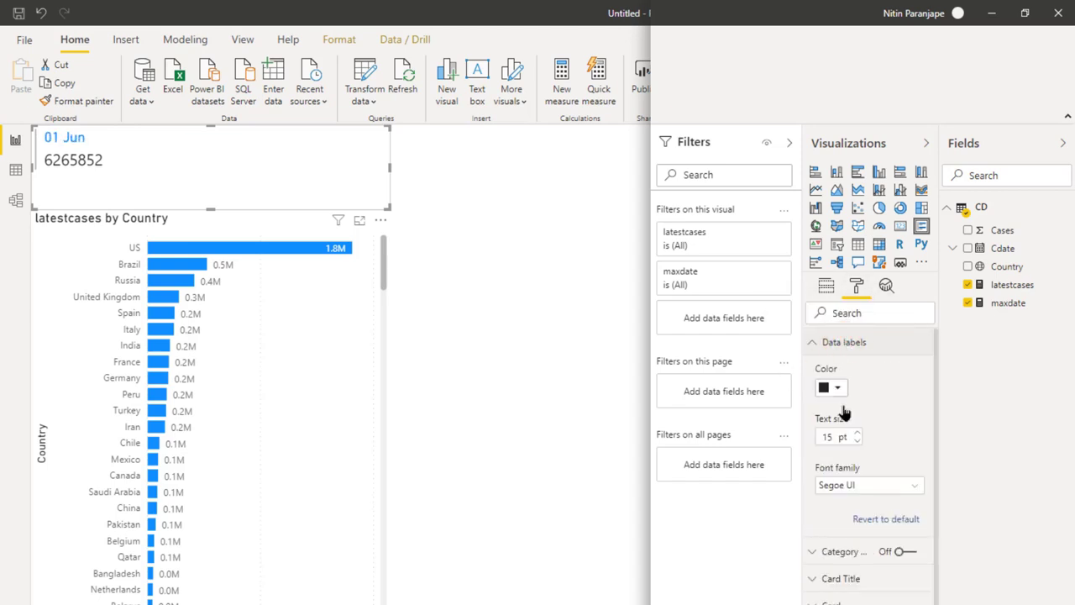
pyautogui.click(813, 343)
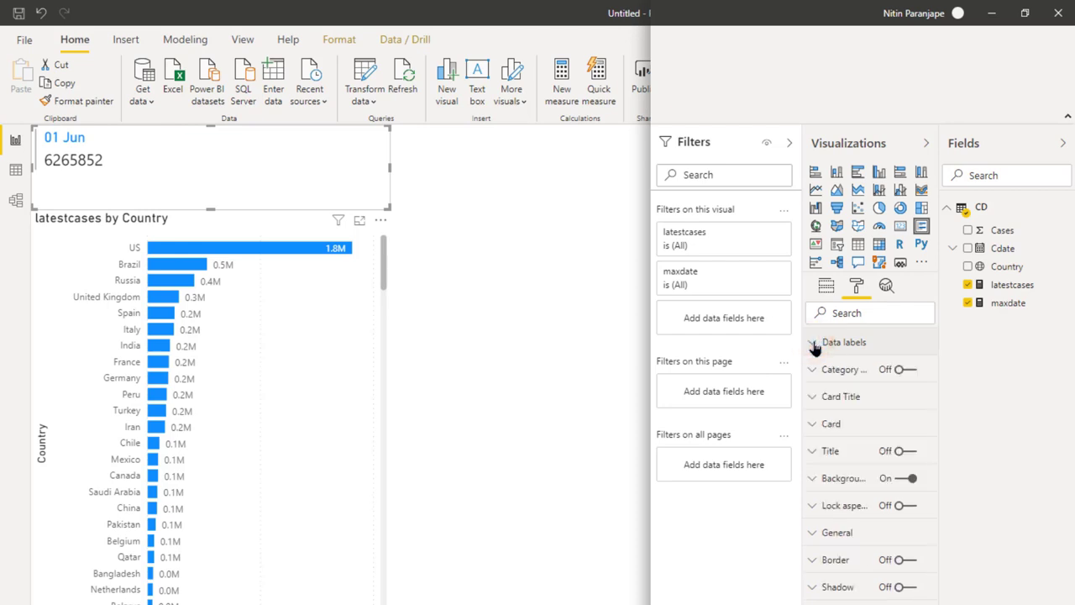
# Give the latestcases measure thousands separators so it reads 6,265,852.
pyautogui.click(1010, 288)
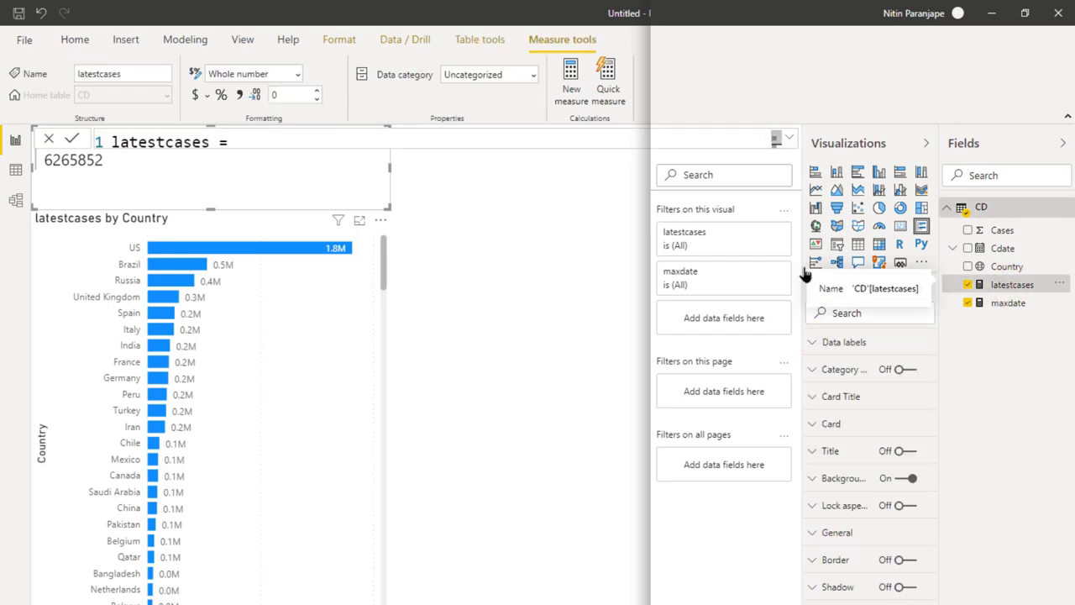
pyautogui.click(241, 100)
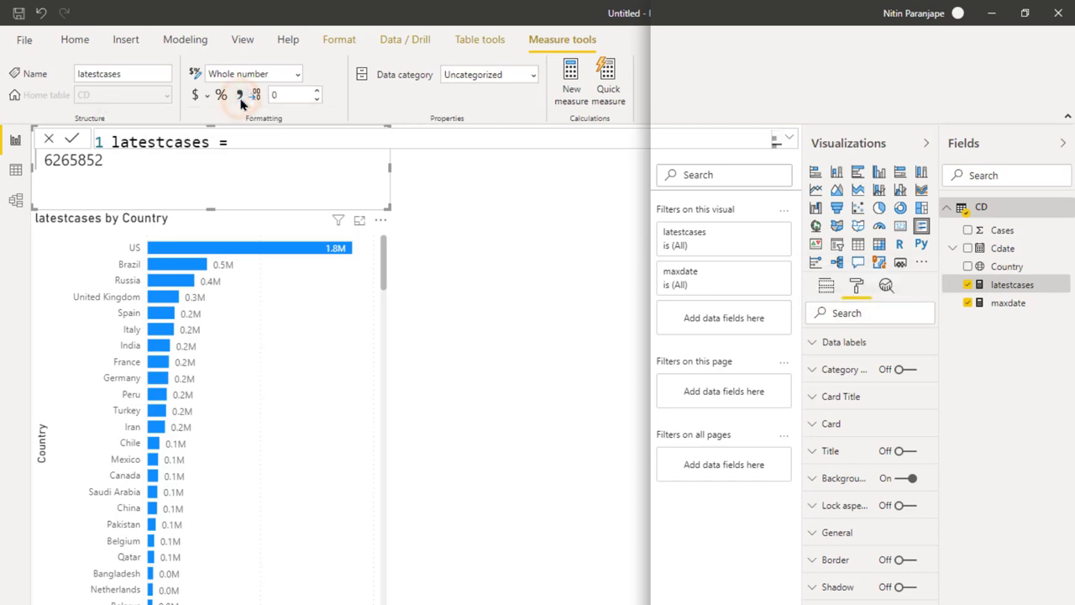
pyautogui.click(531, 275)
# Narrow the latestcases by Country bar chart to free space beside it.
pyautogui.click(362, 434)
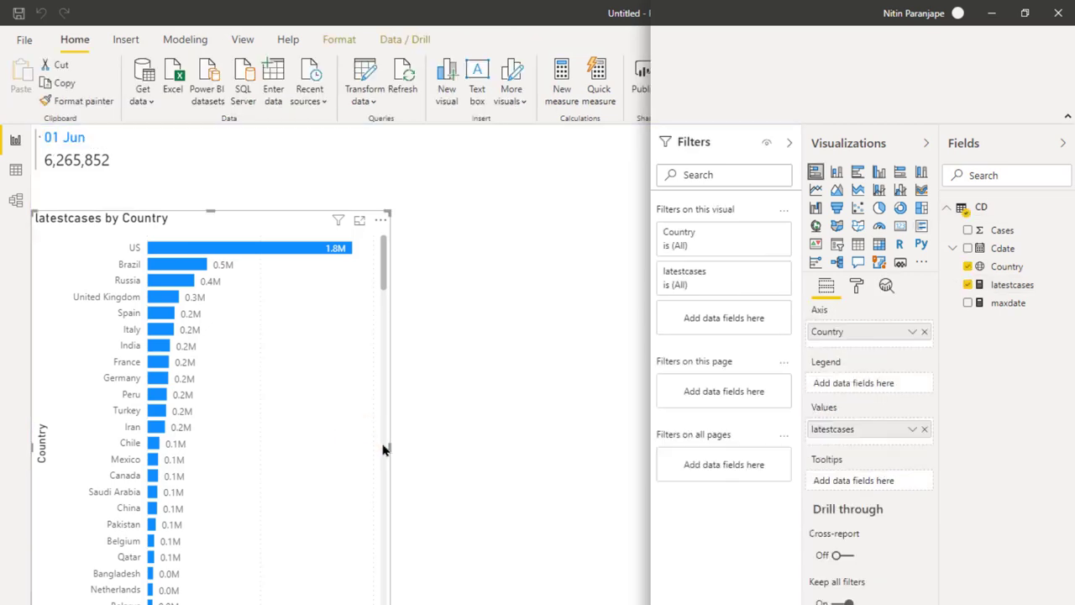
pyautogui.moveTo(389, 450); pyautogui.dragTo(345, 450)
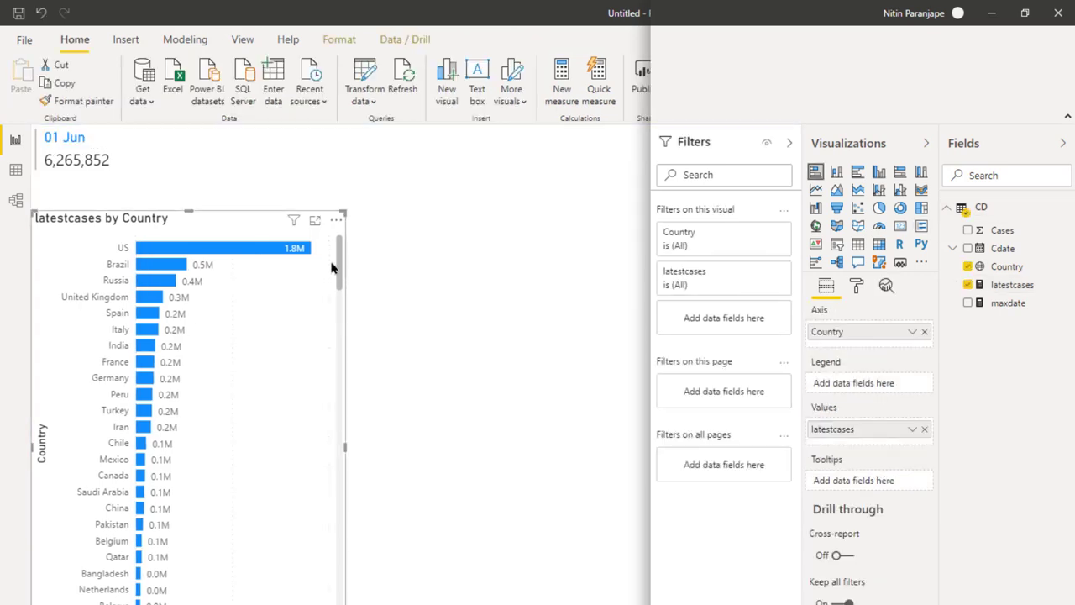
pyautogui.moveTo(338, 280)
pyautogui.mouseDown()
pyautogui.moveTo(349, 544)
pyautogui.moveTo(384, 193)
pyautogui.mouseUp()
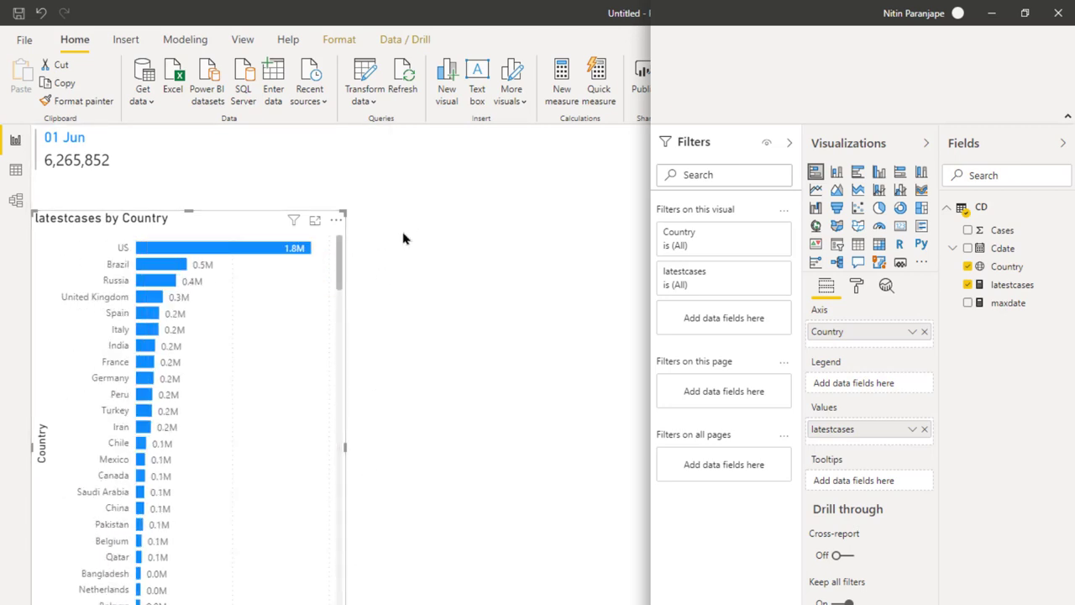
pyautogui.click(515, 280)
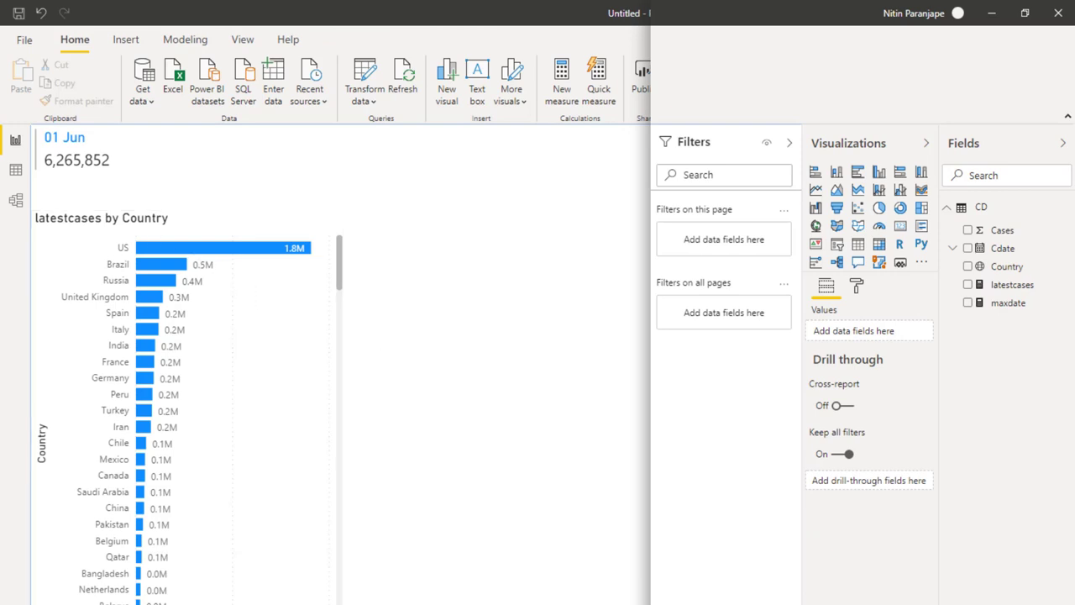
pyautogui.click(967, 303)
pyautogui.click(968, 284)
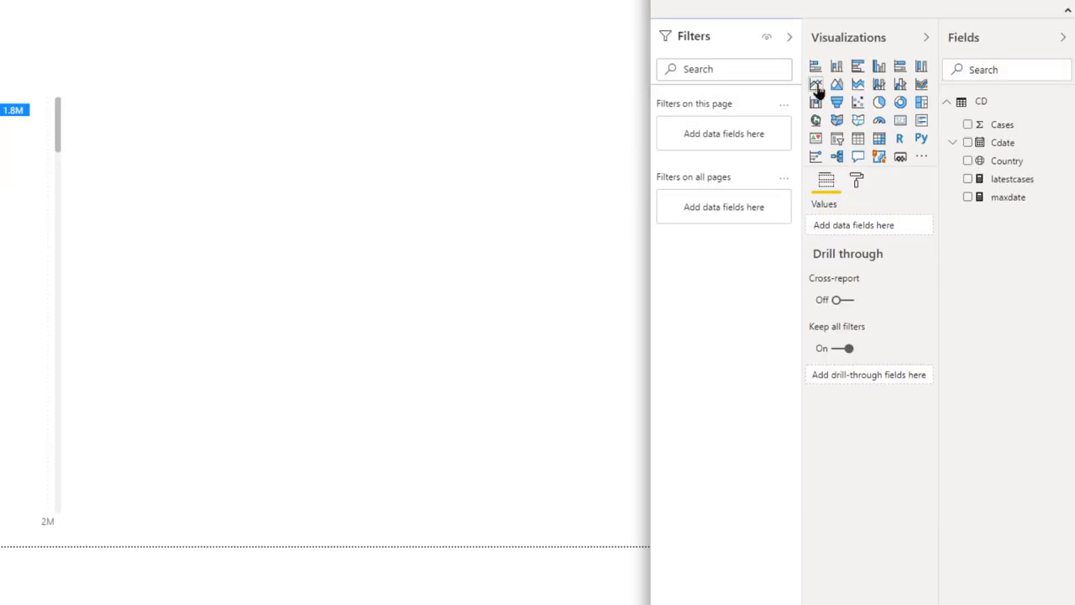
# Add a widened line chart of Cases over plain Cdate instead of the Date Hierarchy.
pyautogui.click(817, 88)
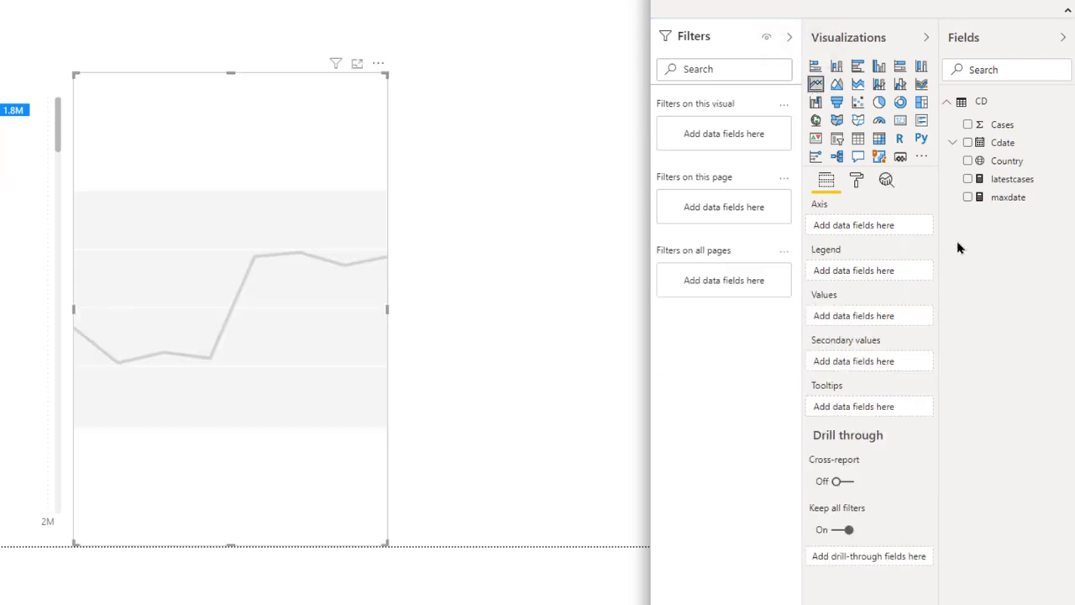
pyautogui.moveTo(1002, 143); pyautogui.dragTo(882, 227)
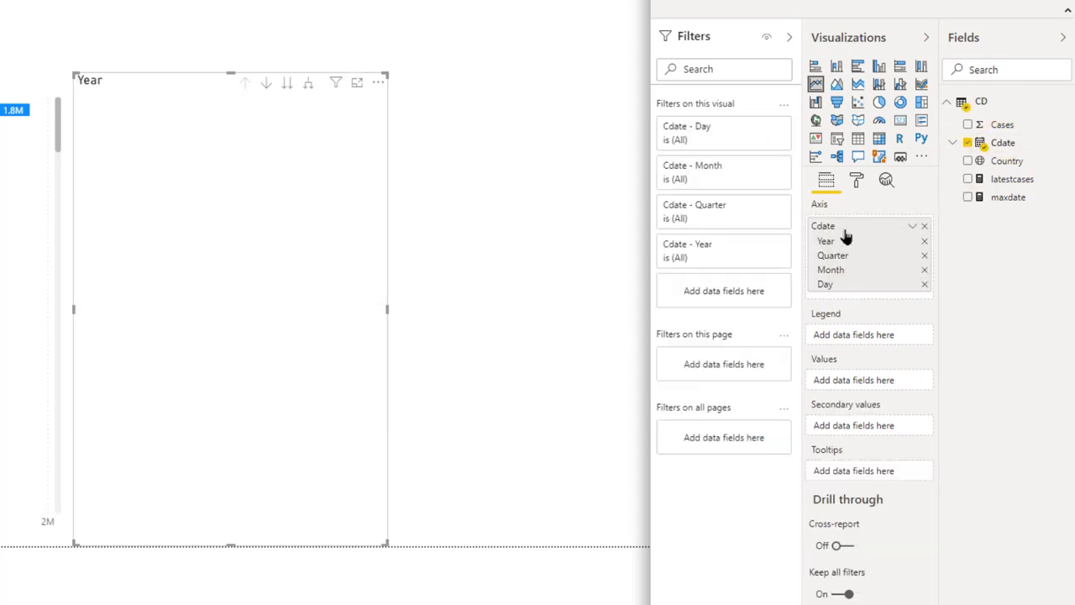
pyautogui.click(913, 227)
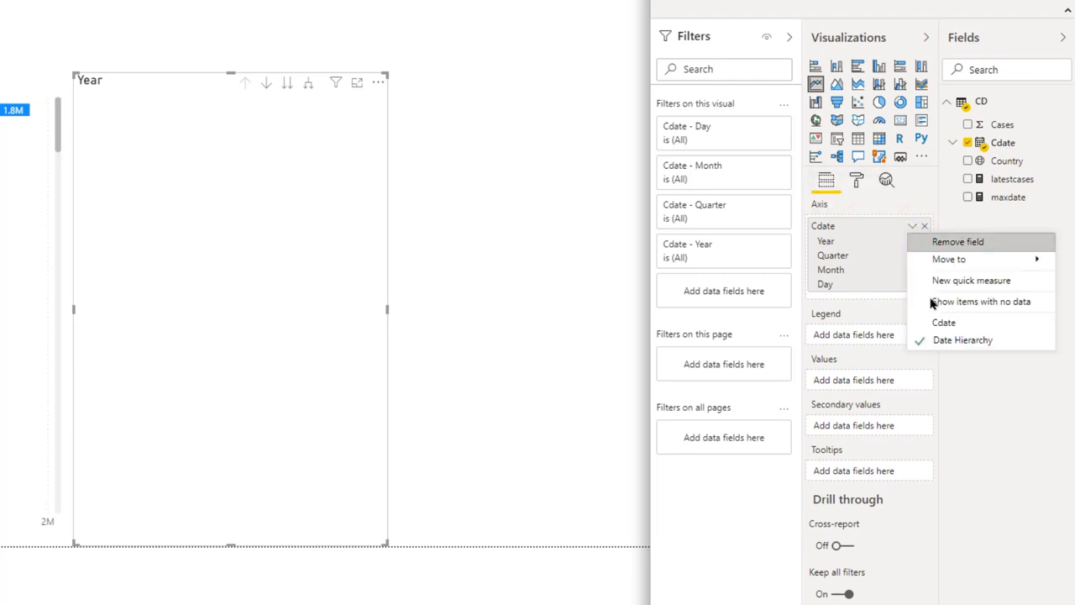
pyautogui.click(939, 322)
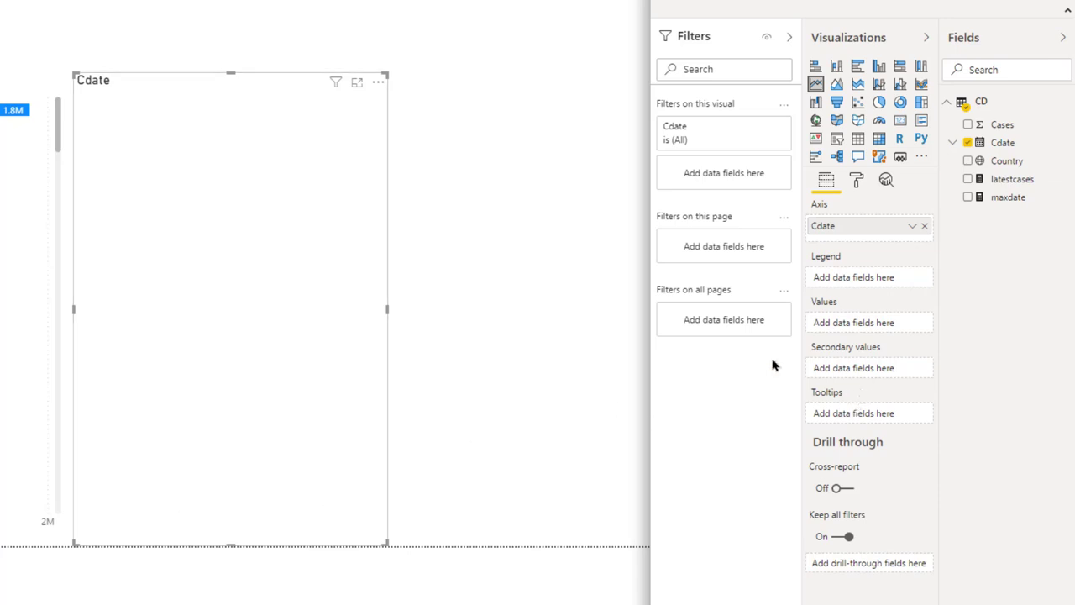
pyautogui.moveTo(1002, 124)
pyautogui.moveTo(1008, 134); pyautogui.dragTo(871, 336)
pyautogui.moveTo(389, 316); pyautogui.dragTo(641, 332)
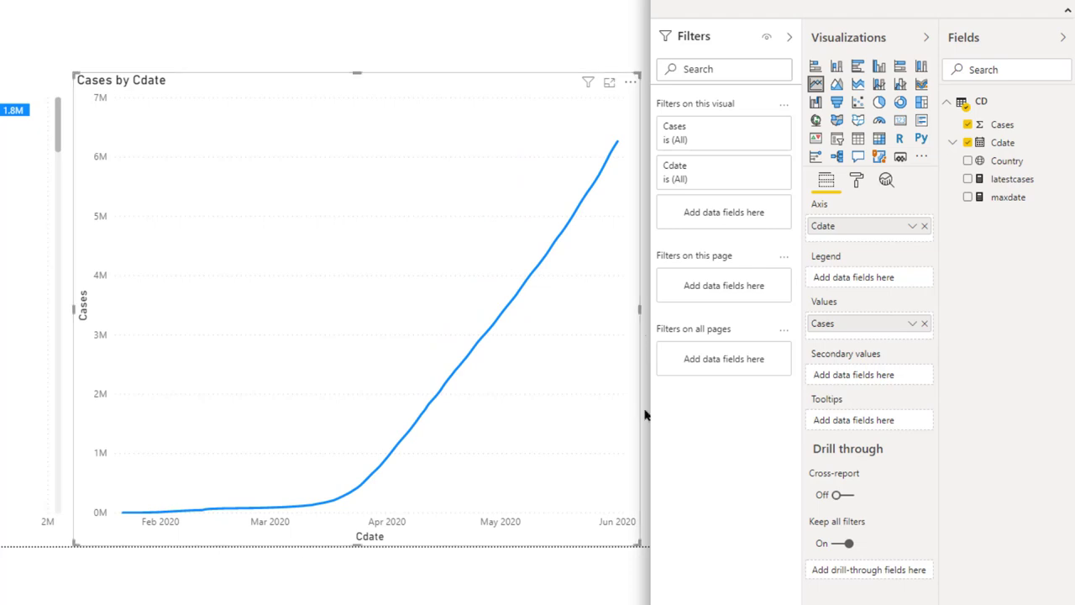
pyautogui.moveTo(504, 302)
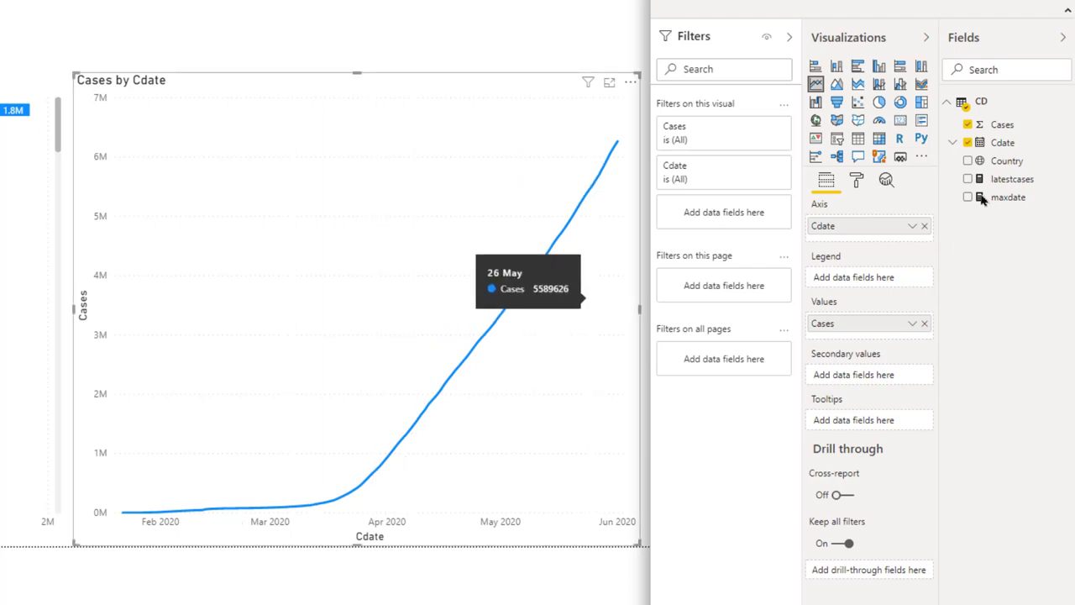
# Put Country in the line chart's Legend for one line per country.
pyautogui.moveTo(1005, 161); pyautogui.dragTo(865, 279)
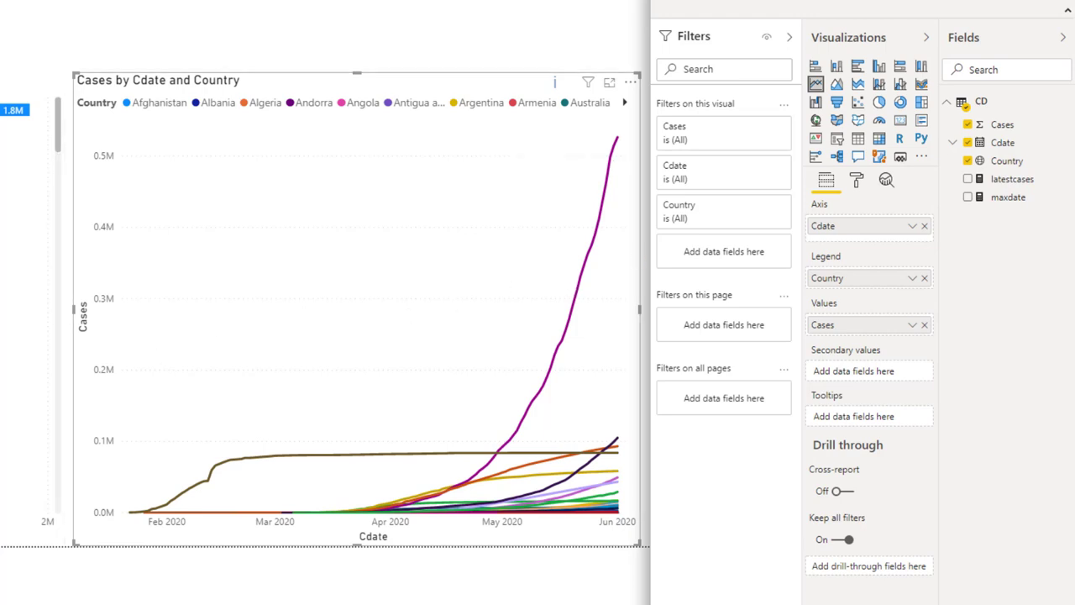
pyautogui.moveTo(724, 211)
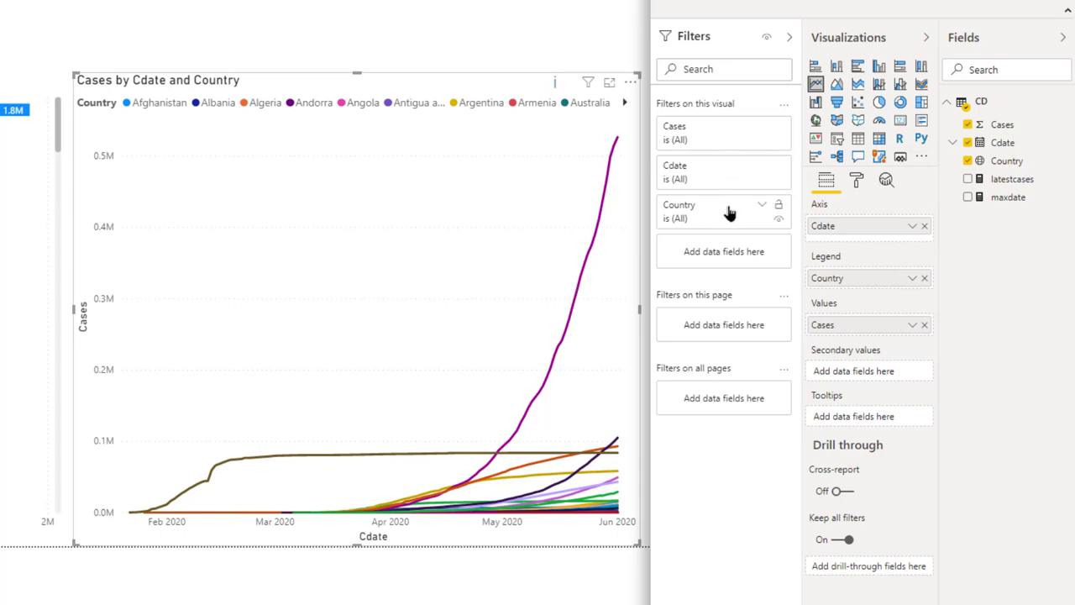
# Filter the line chart to the top 20 countries by Cases.
pyautogui.click(727, 216)
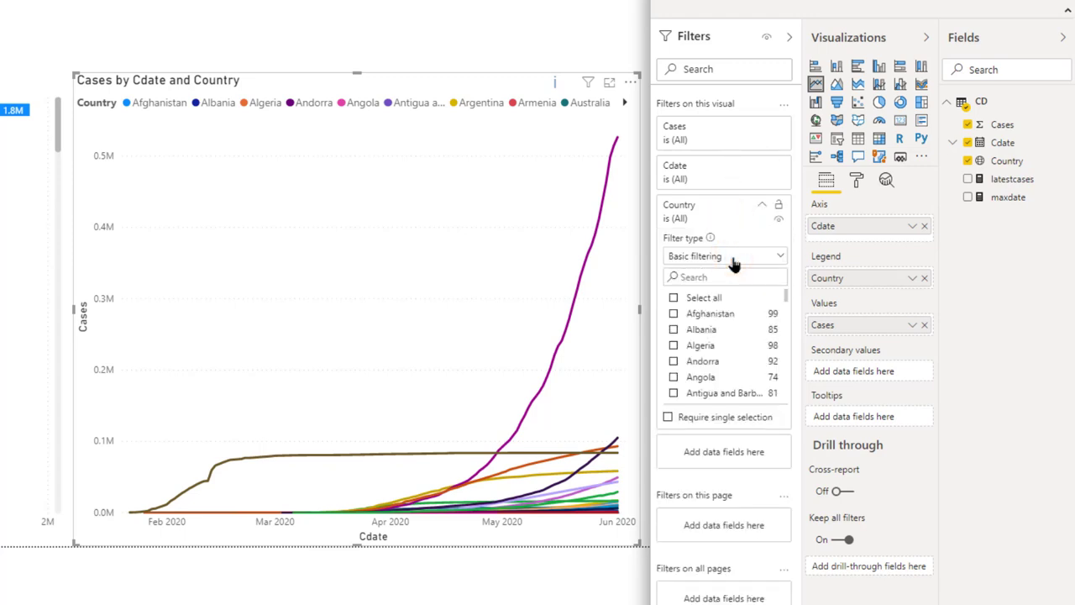
pyautogui.click(733, 260)
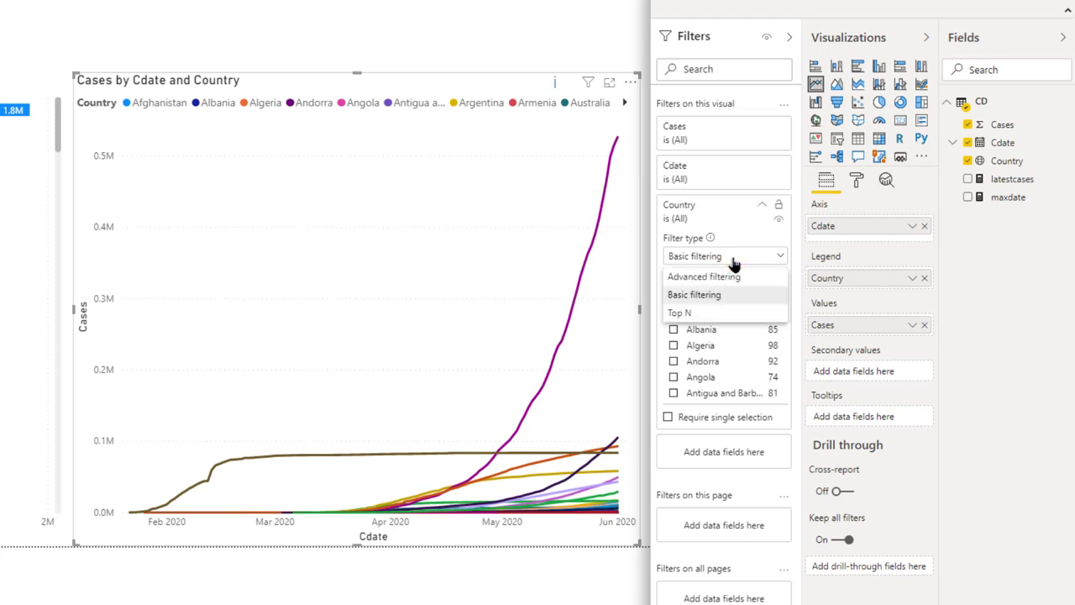
pyautogui.click(711, 312)
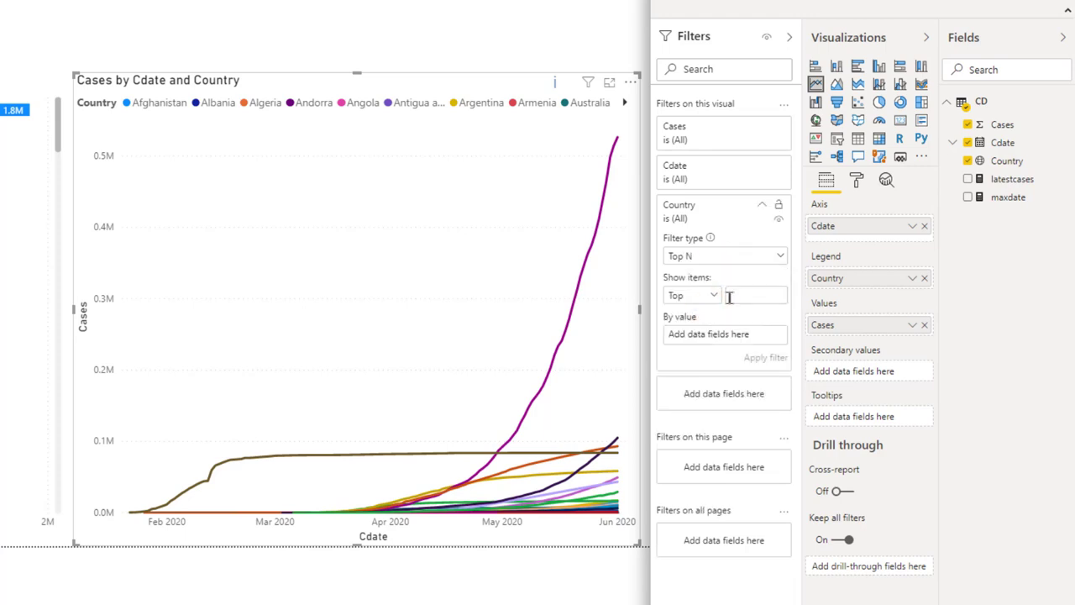
pyautogui.click(729, 297)
pyautogui.write('20')
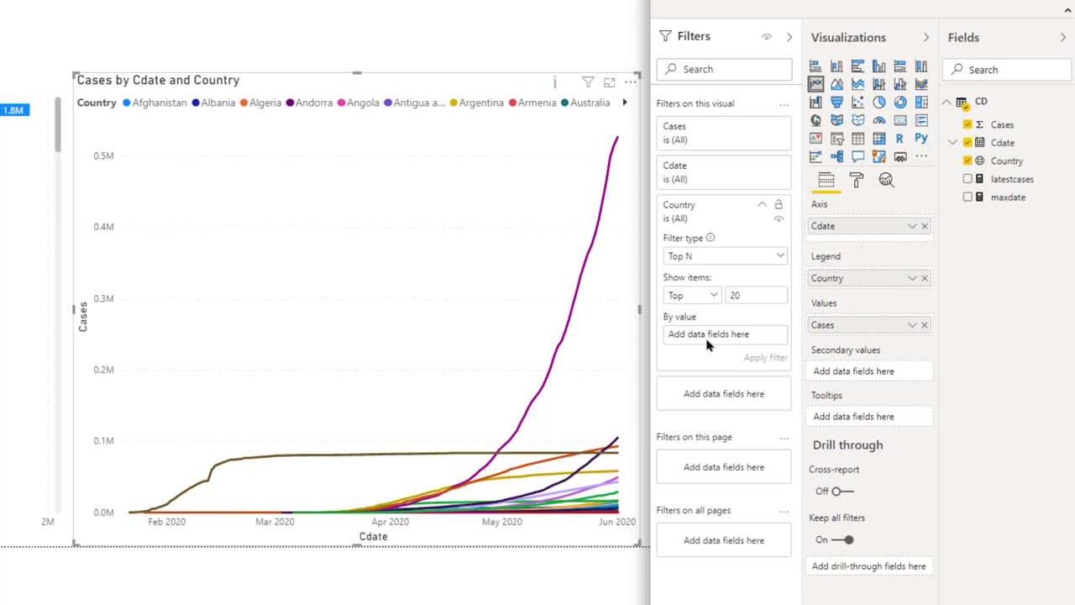
pyautogui.click(708, 335)
pyautogui.moveTo(998, 123); pyautogui.dragTo(719, 338)
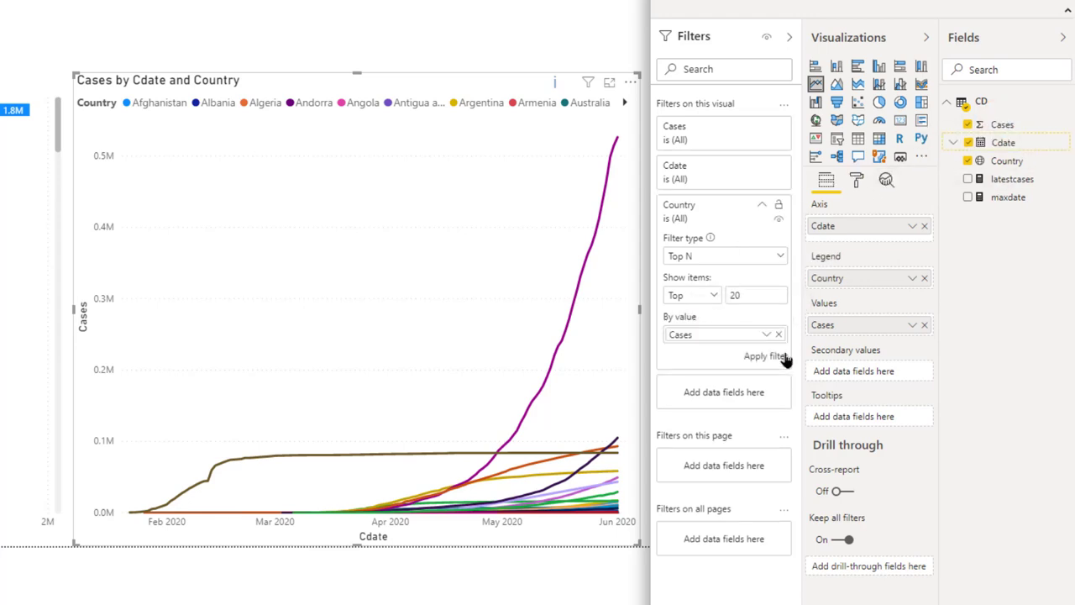
pyautogui.click(778, 357)
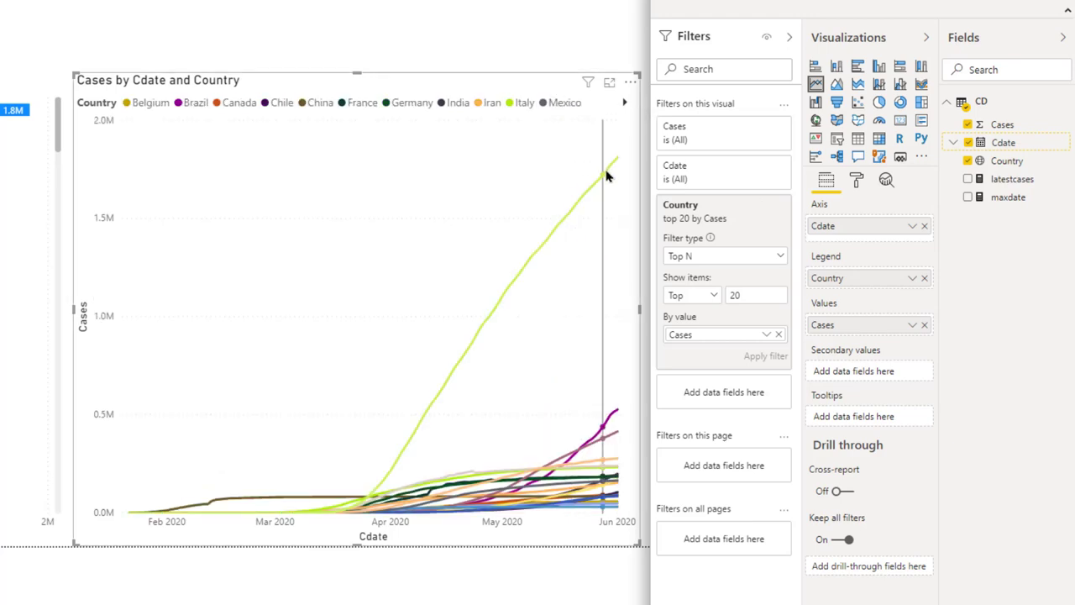
pyautogui.moveTo(606, 175)
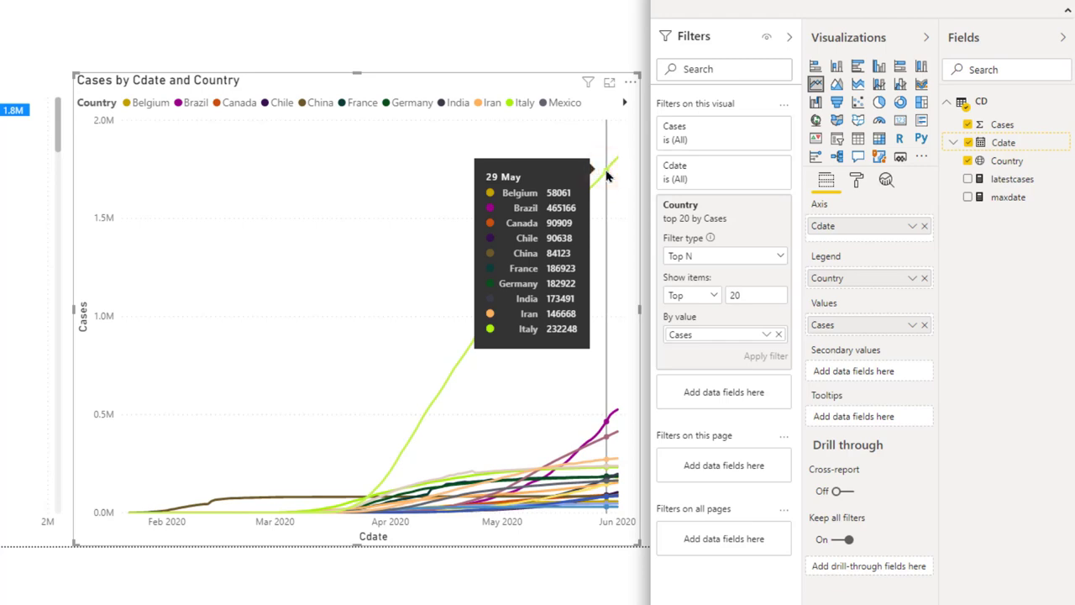
pyautogui.click(607, 174)
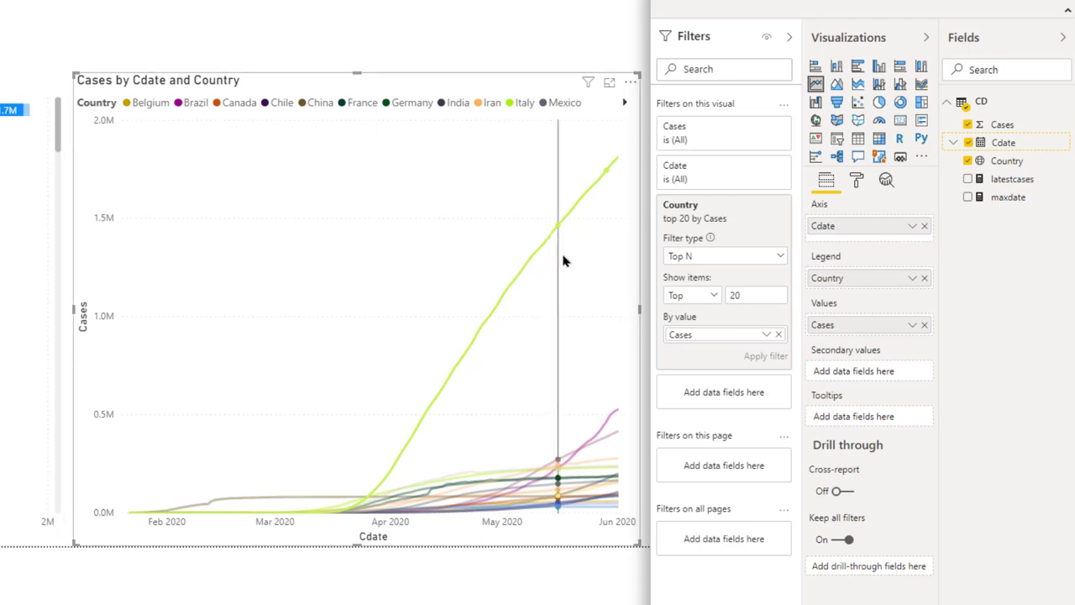
pyautogui.moveTo(583, 223)
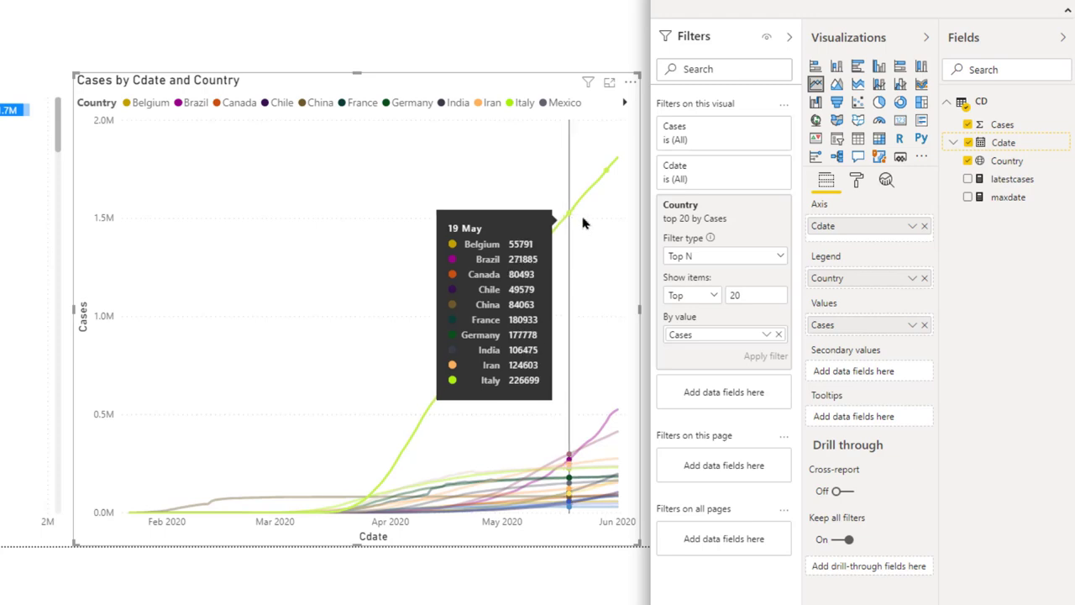
pyautogui.press('Escape')
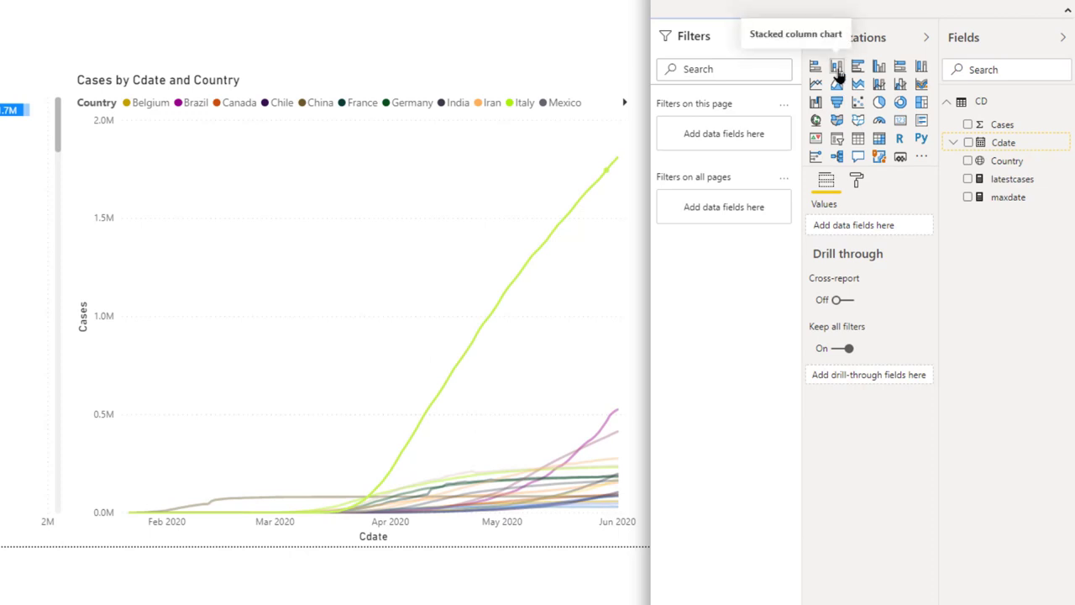
# Change the Cases by Cdate and Country line chart into a stacked column chart.
pyautogui.click(608, 257)
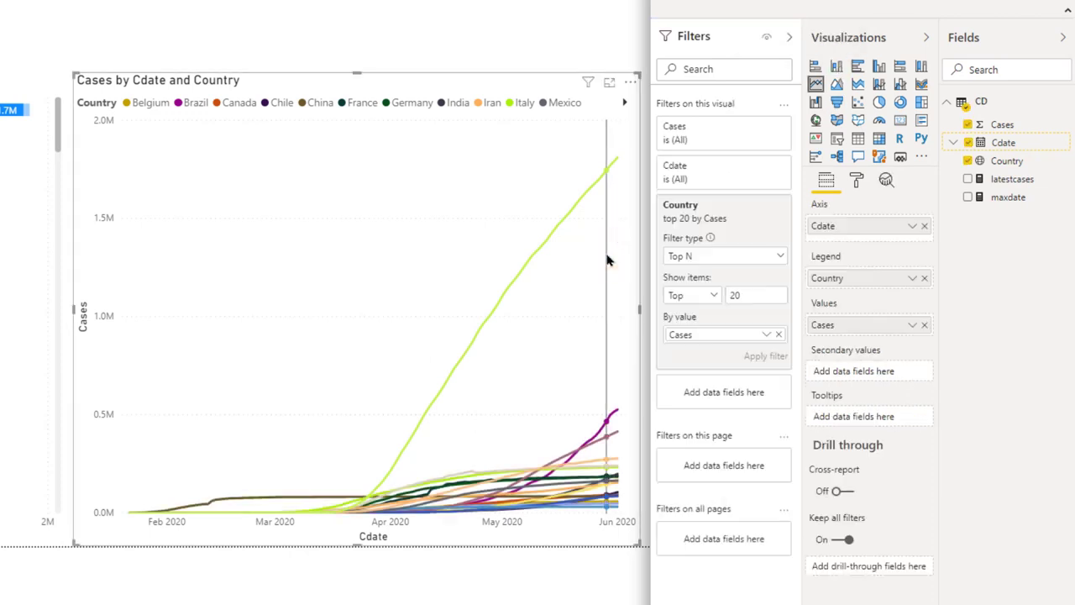
pyautogui.click(838, 69)
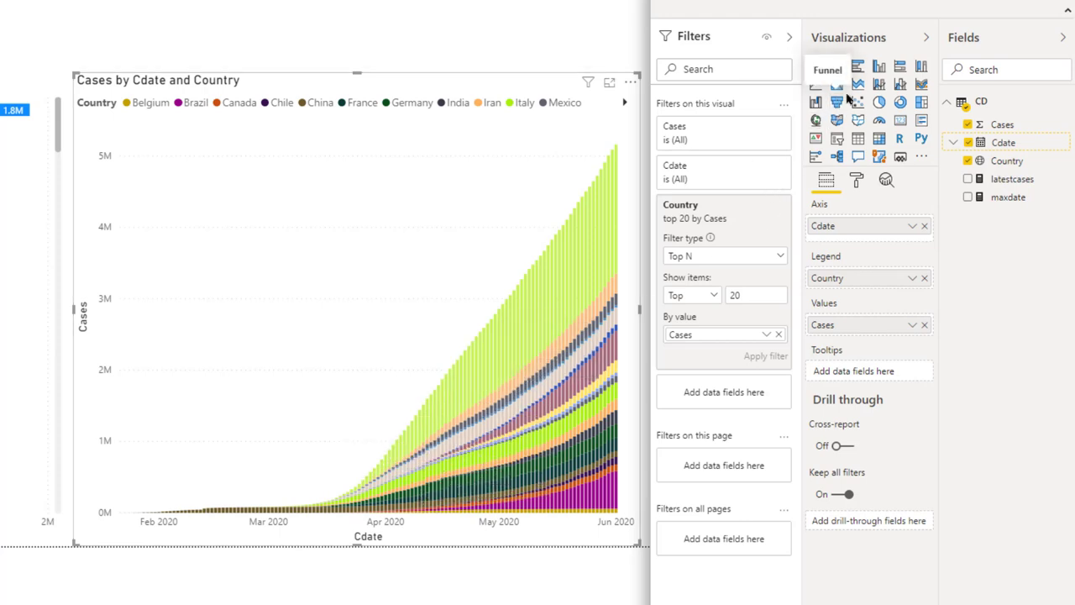
# Change the chart to a ribbon chart and bring up the report theme choices.
pyautogui.click(921, 84)
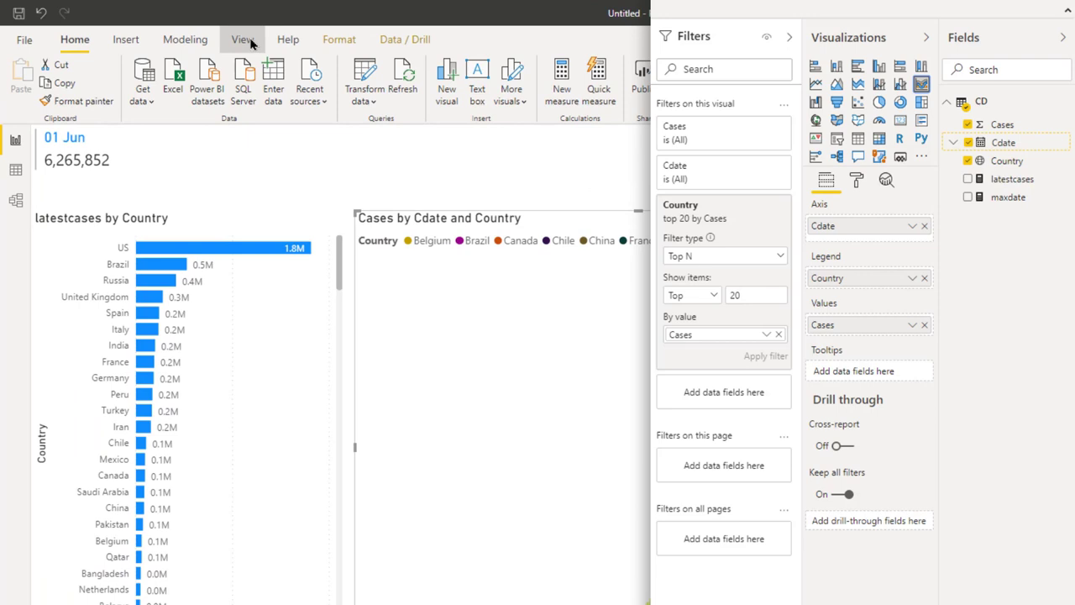
pyautogui.click(249, 42)
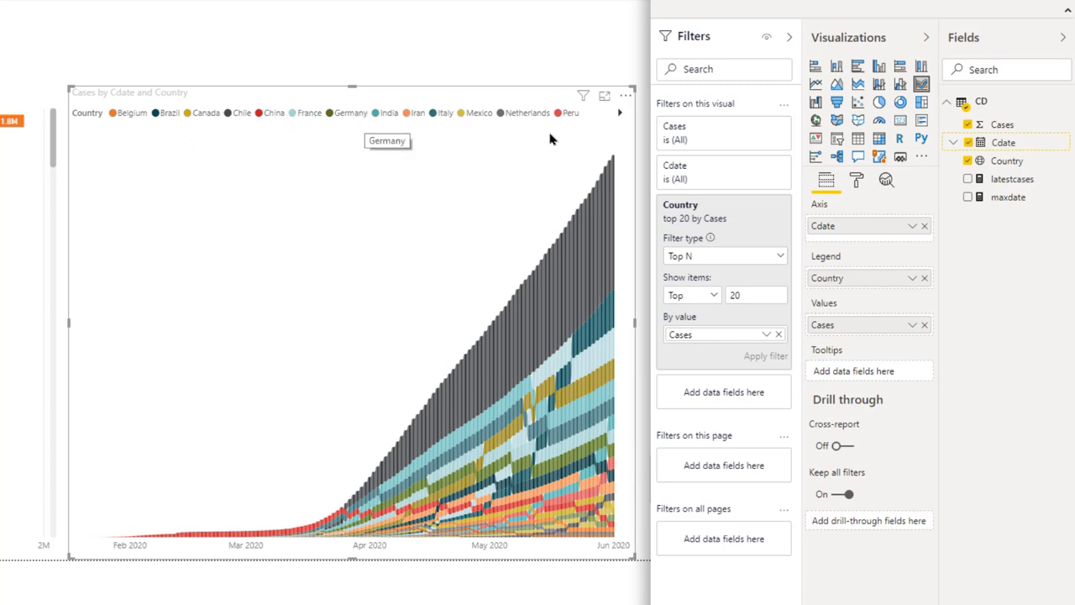
# Move the ribbon chart's legend to Right center and enlarge its text size.
pyautogui.click(856, 180)
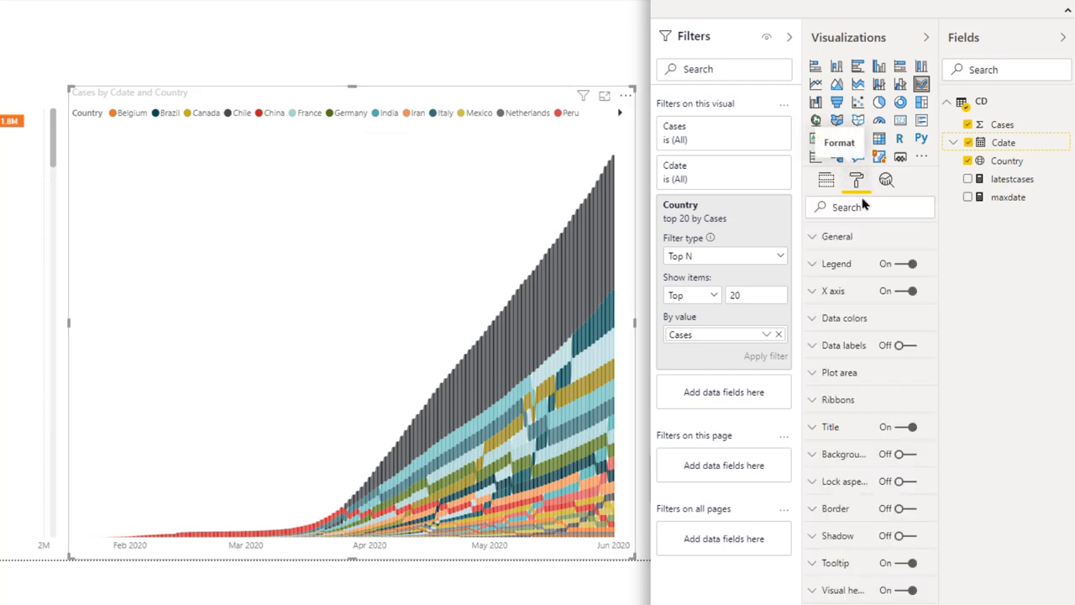
pyautogui.click(848, 263)
pyautogui.click(870, 307)
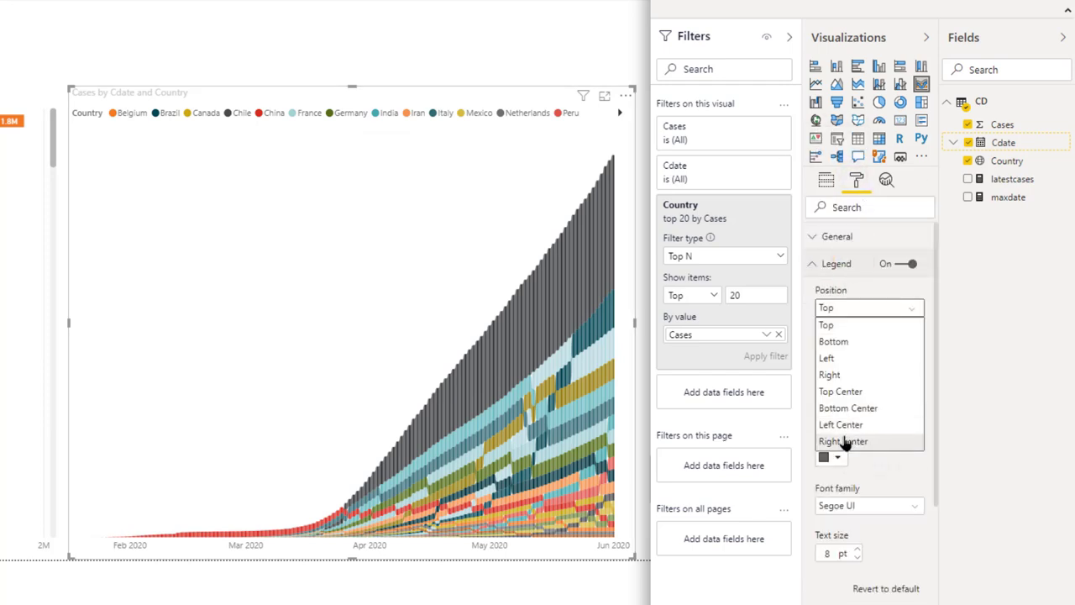
pyautogui.click(845, 442)
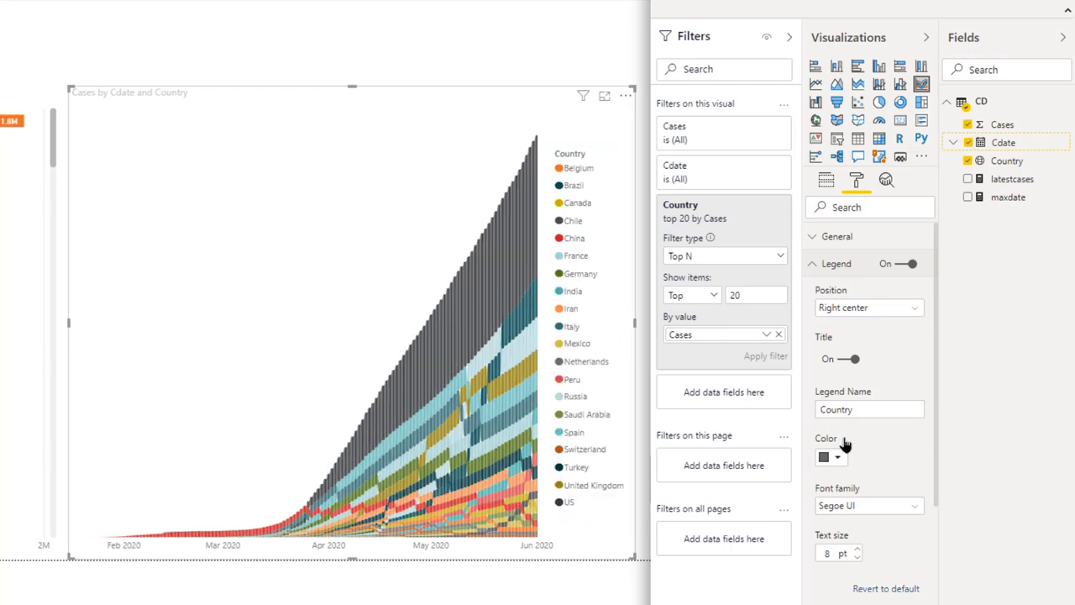
pyautogui.click(827, 554)
pyautogui.write('1')
# Delete the stray card beside the chart and widen the ribbon chart to the right.
pyautogui.click(696, 519)
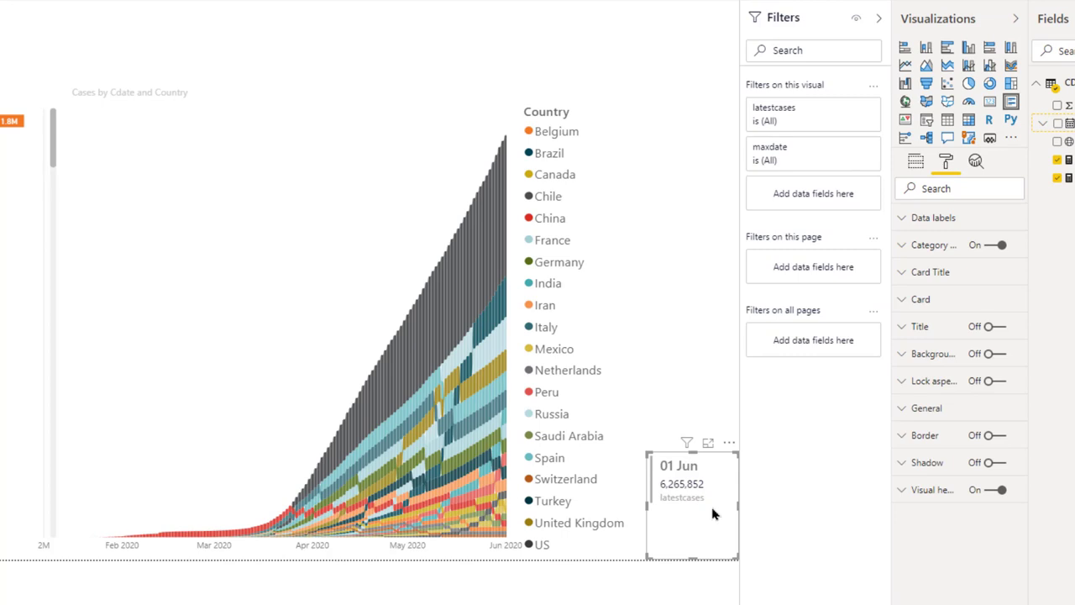
pyautogui.press('Delete')
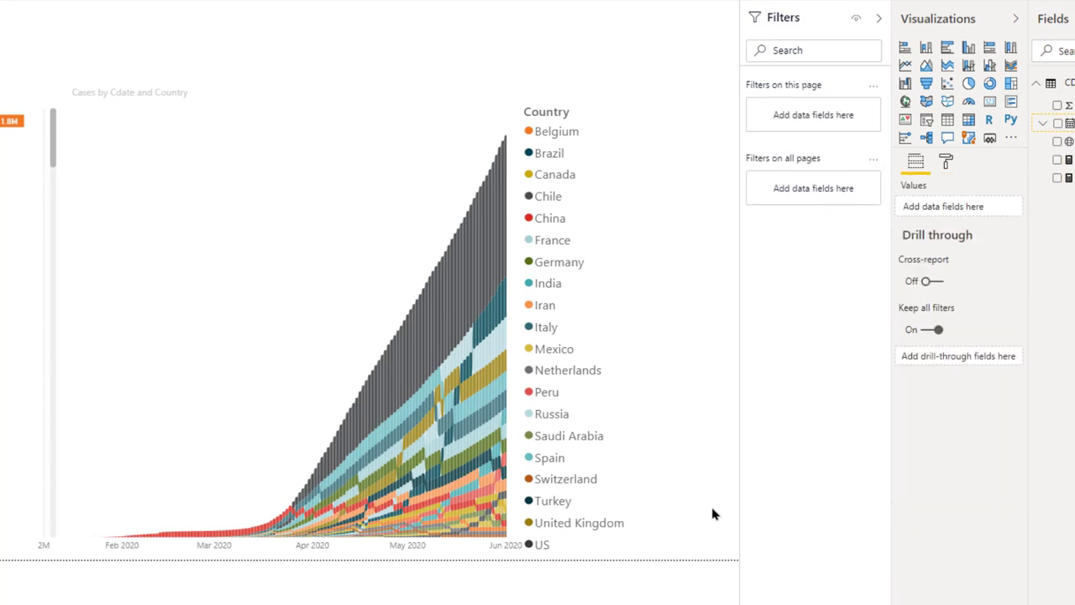
pyautogui.click(588, 330)
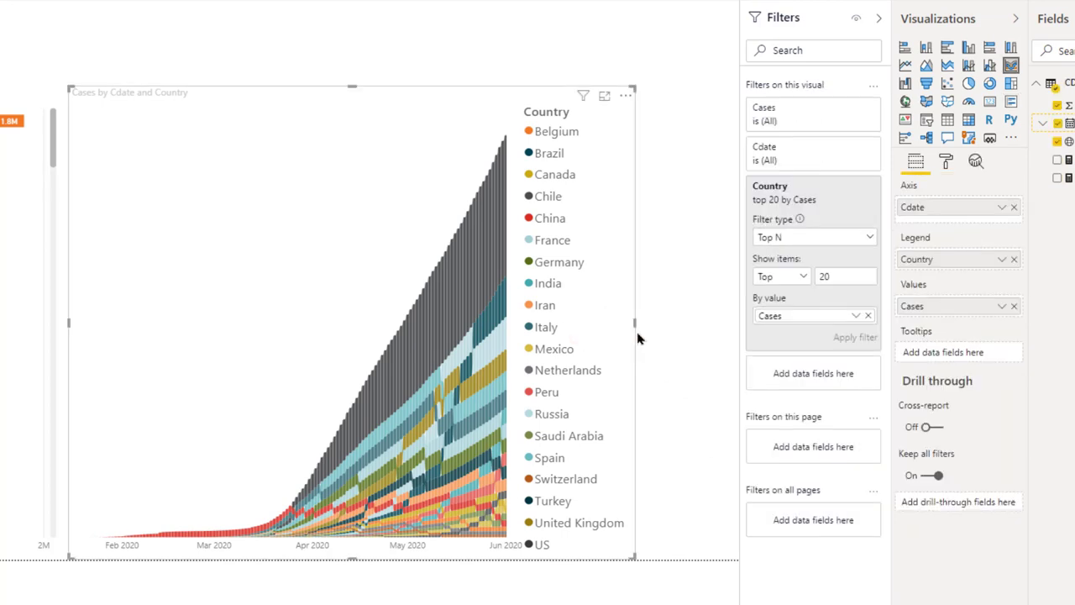
pyautogui.moveTo(636, 329); pyautogui.dragTo(739, 329)
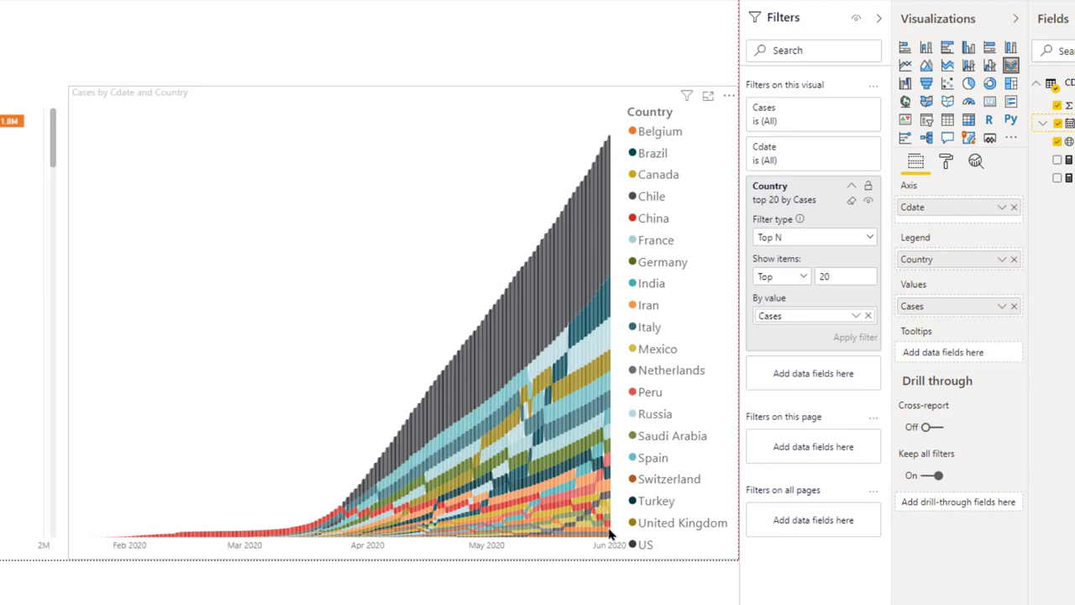
pyautogui.click(611, 534)
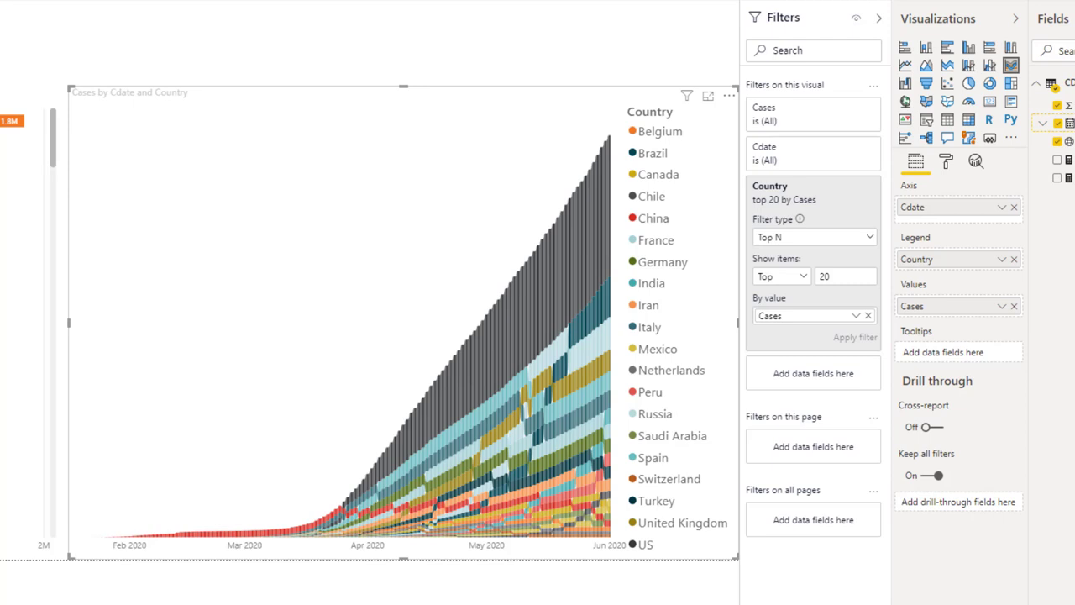
pyautogui.moveTo(427, 312)
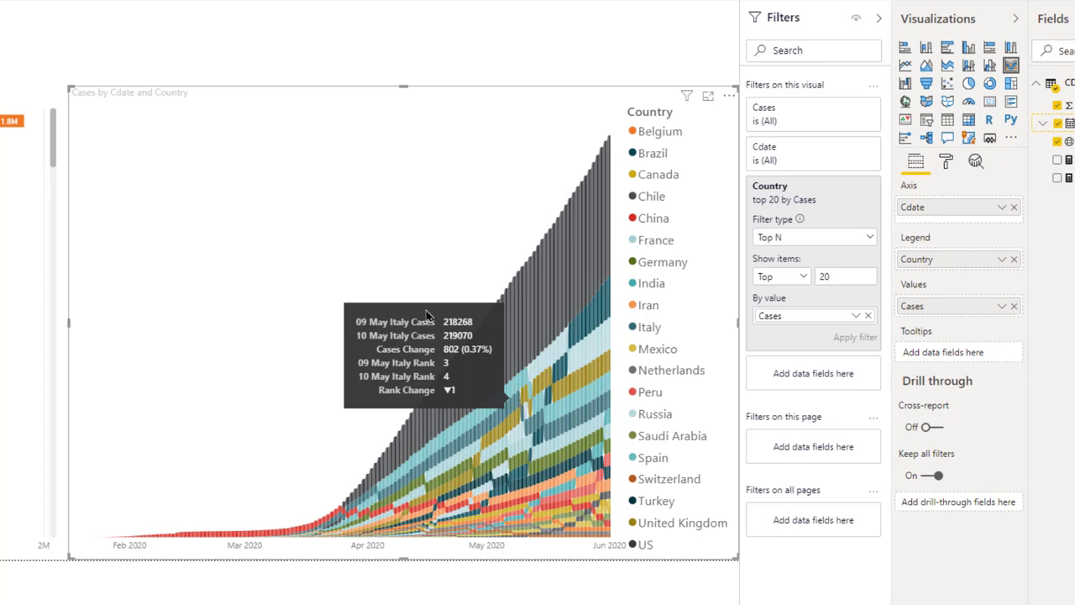
pyautogui.click(312, 221)
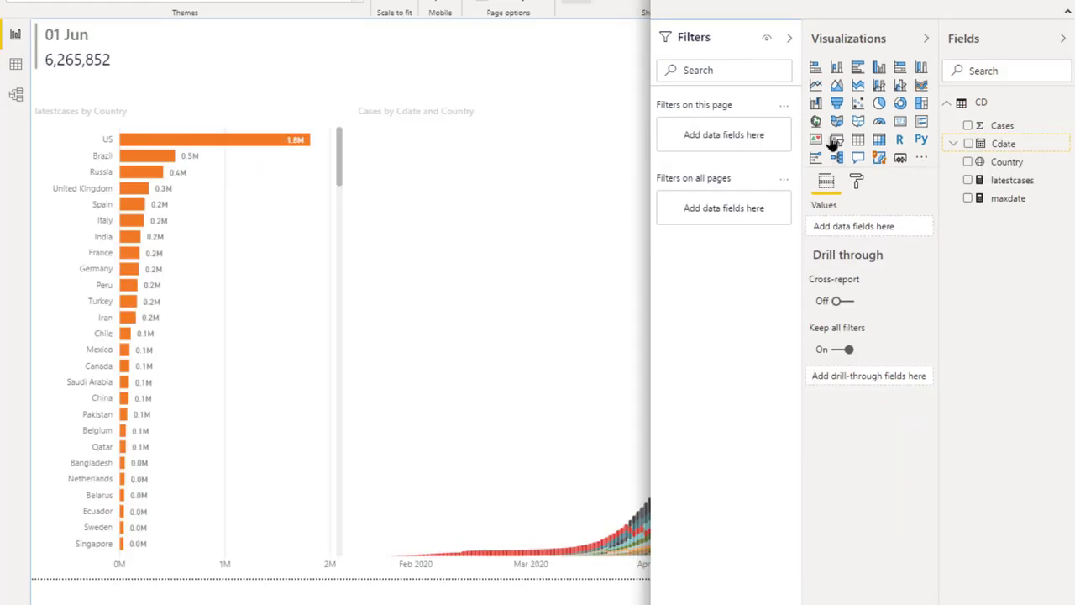
# Add a Between-style Cdate slicer stretched across the top of the page.
pyautogui.click(836, 140)
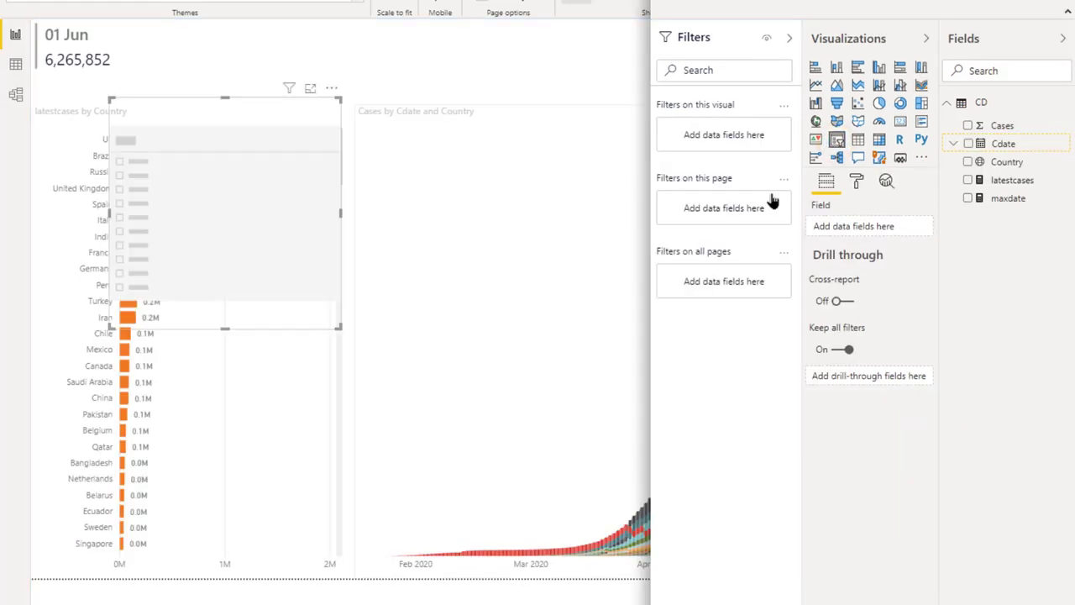
pyautogui.moveTo(991, 143)
pyautogui.mouseDown()
pyautogui.moveTo(710, 144)
pyautogui.moveTo(329, 175)
pyautogui.moveTo(870, 232)
pyautogui.mouseUp()
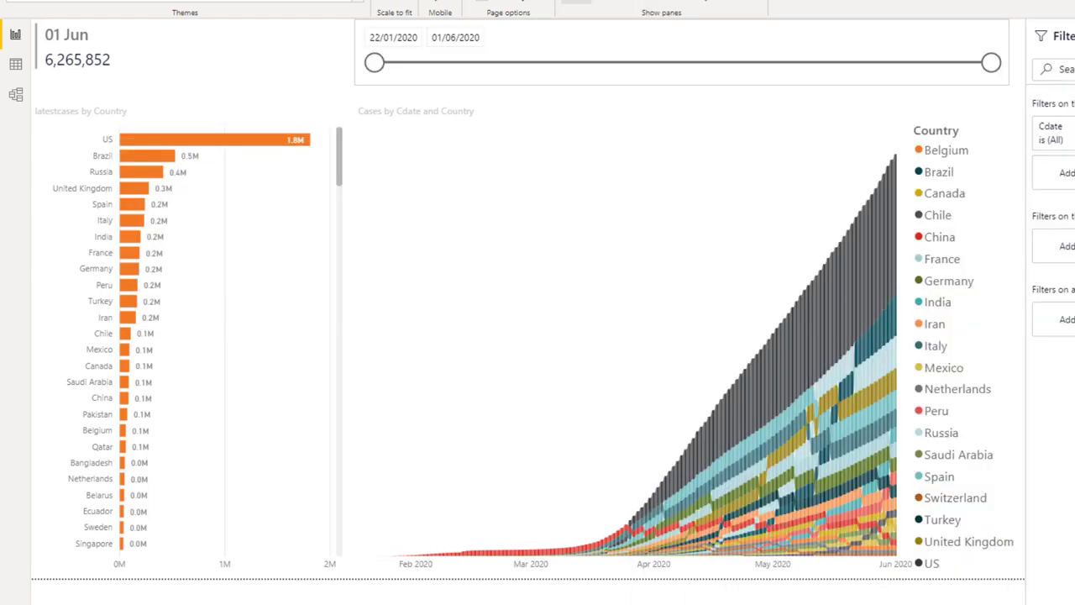
pyautogui.moveTo(1010, 84); pyautogui.dragTo(1021, 111)
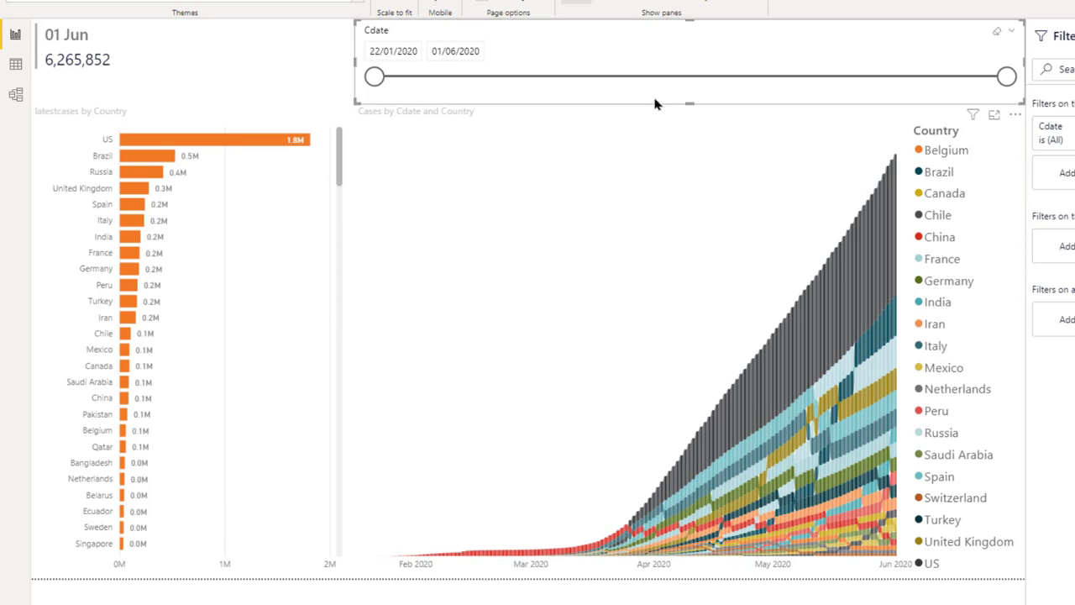
pyautogui.click(1012, 35)
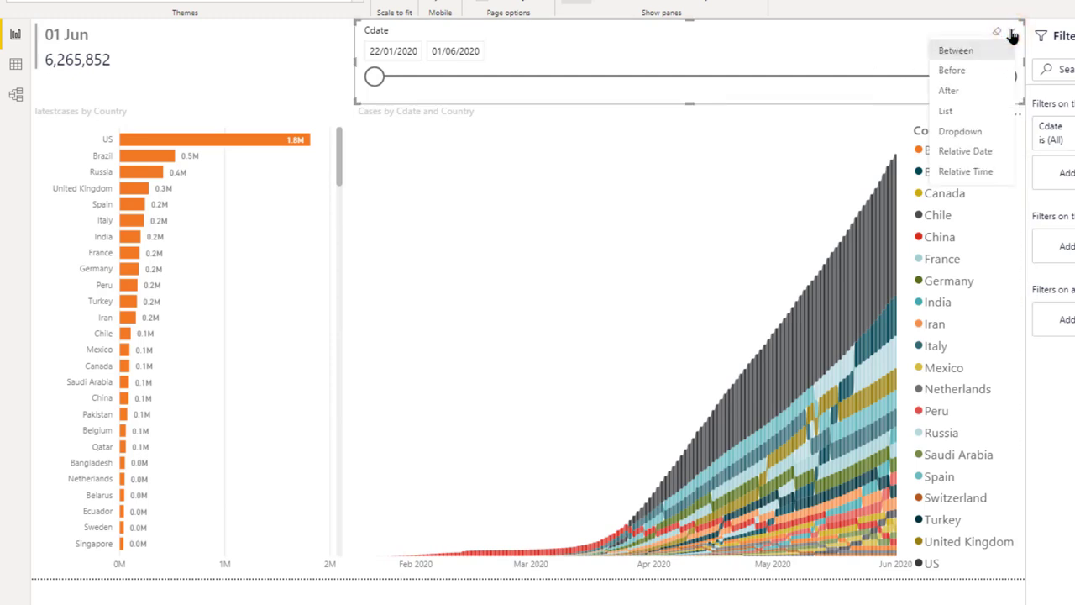
pyautogui.click(962, 52)
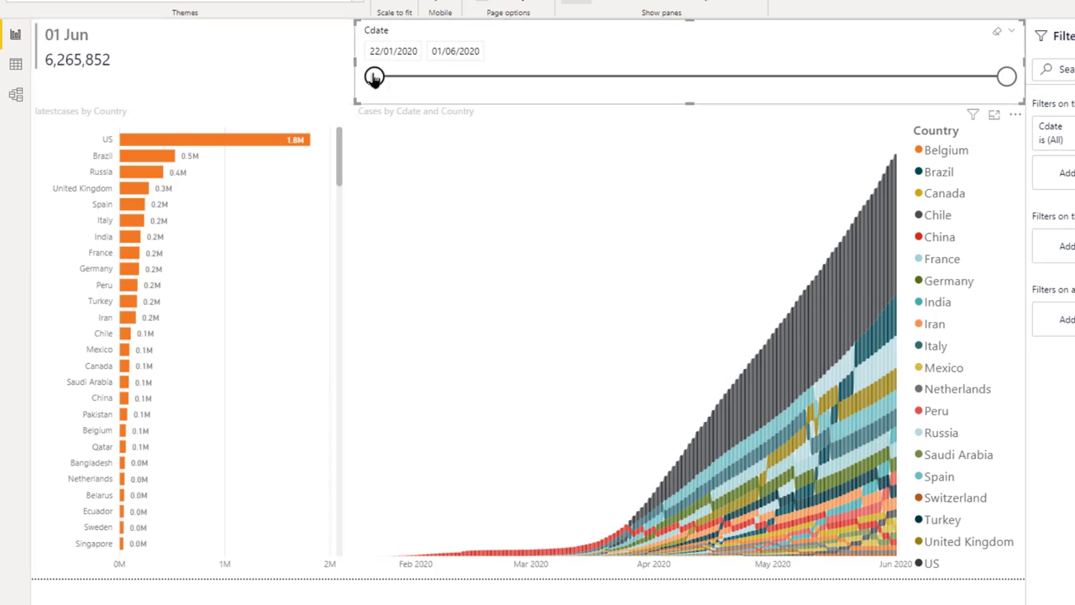
# Start the slicer at 29/04/2020, then cross-highlight Italy, Germany and Spain.
pyautogui.moveTo(375, 77); pyautogui.dragTo(850, 79)
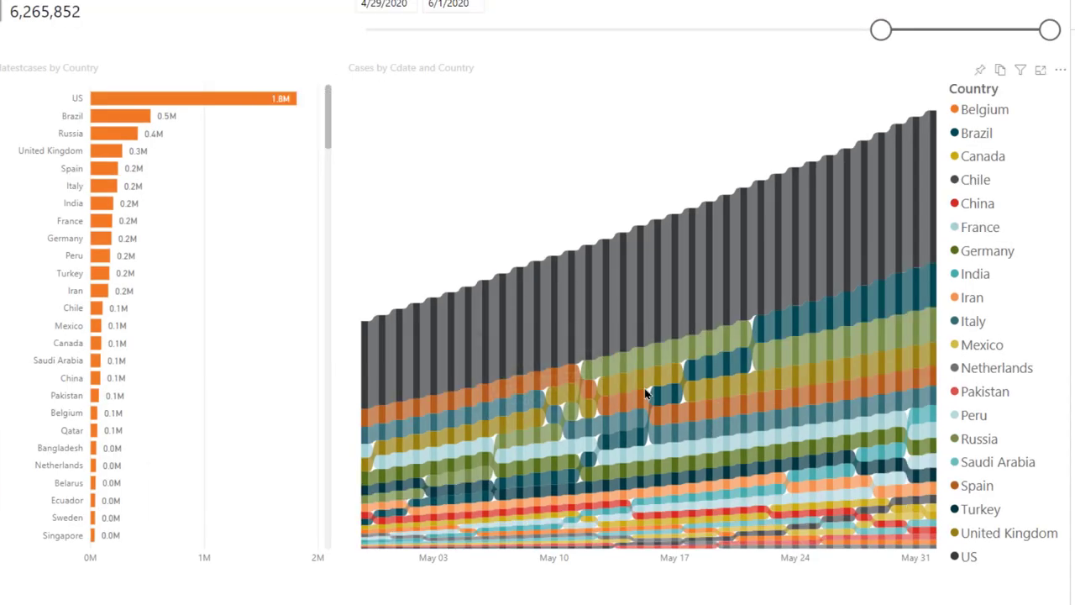
pyautogui.moveTo(168, 252)
pyautogui.click(105, 186)
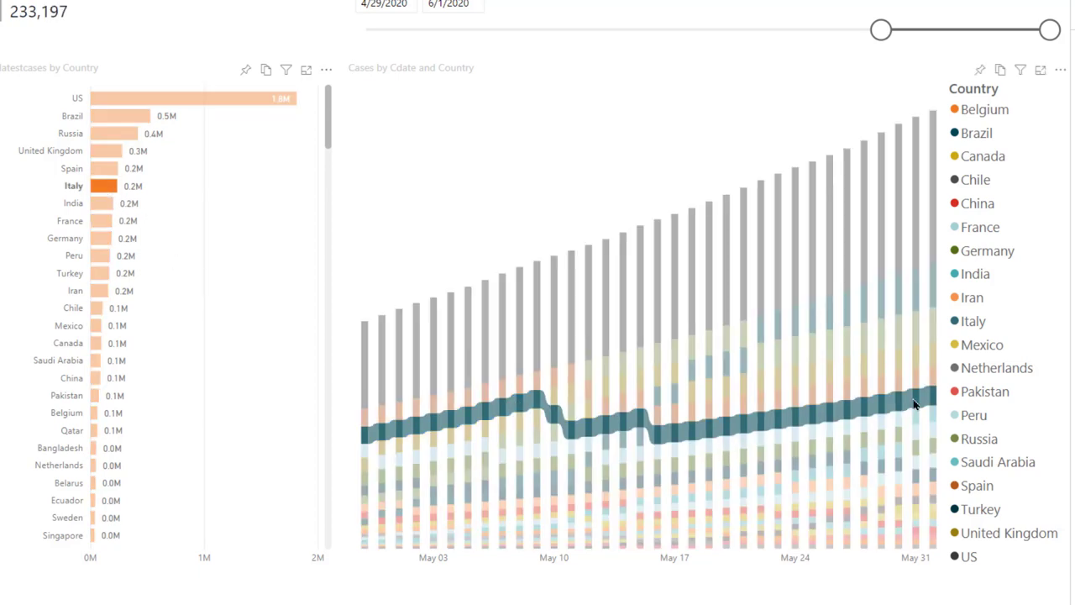
pyautogui.keyDown('ctrl'); pyautogui.click(95, 241); pyautogui.keyUp('ctrl')
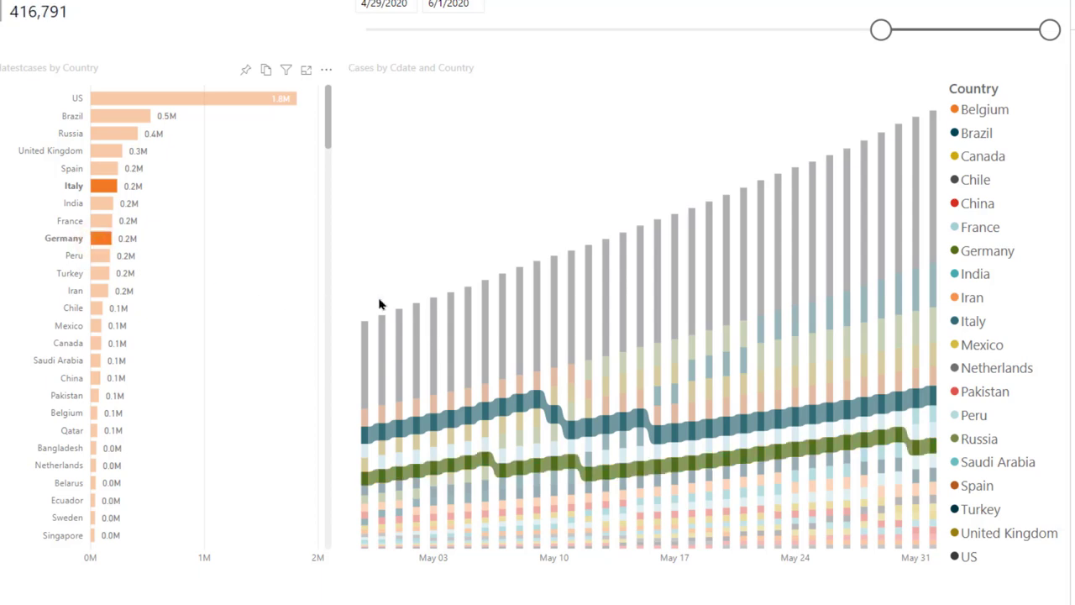
pyautogui.keyDown('ctrl'); pyautogui.click(103, 171); pyautogui.keyUp('ctrl')
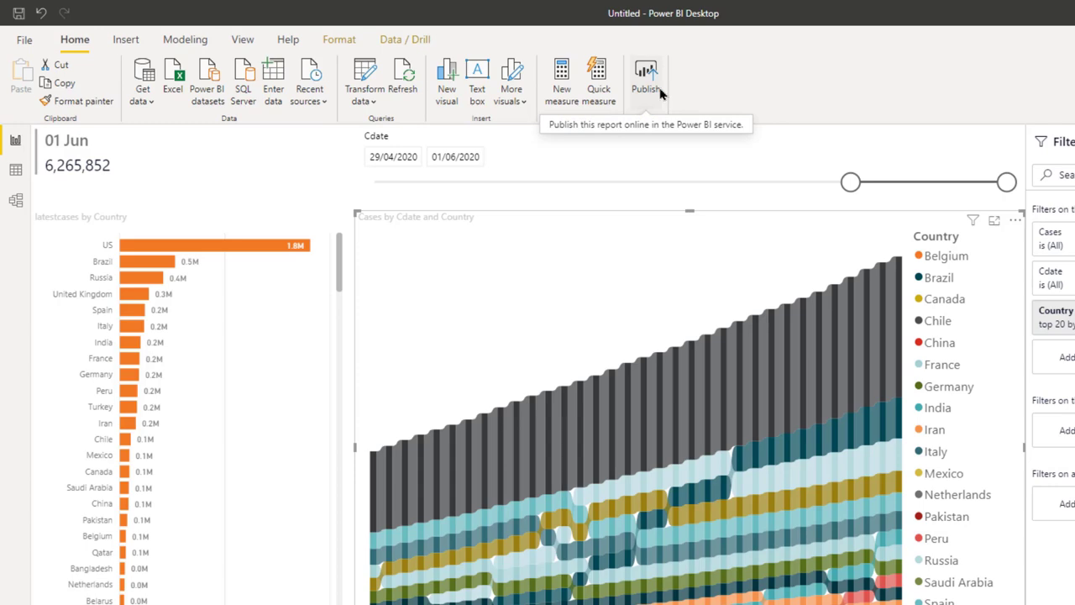
# Publish covidfinal to the COVID tracker workspace in the Power BI service.
pyautogui.click(660, 94)
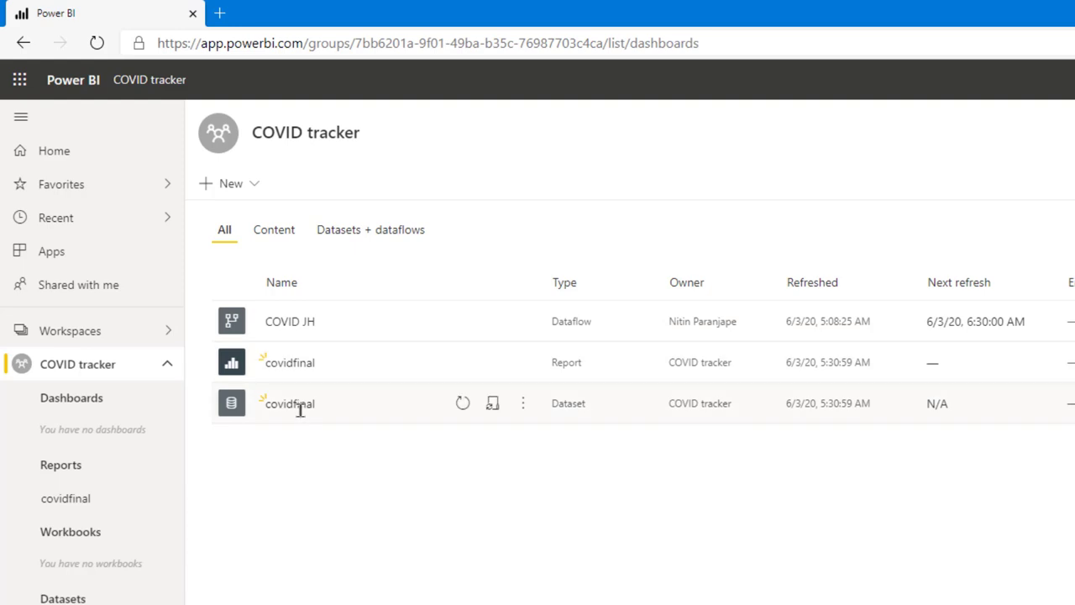
pyautogui.moveTo(290, 362)
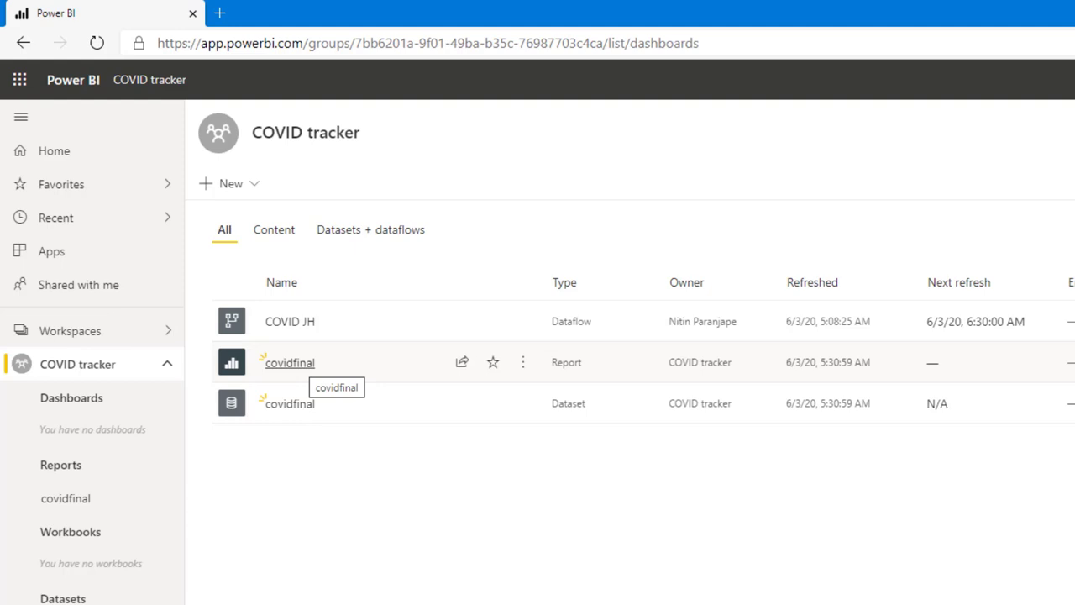
# Open covidfinal in edit mode and bring up File > Publish to web.
pyautogui.click(290, 363)
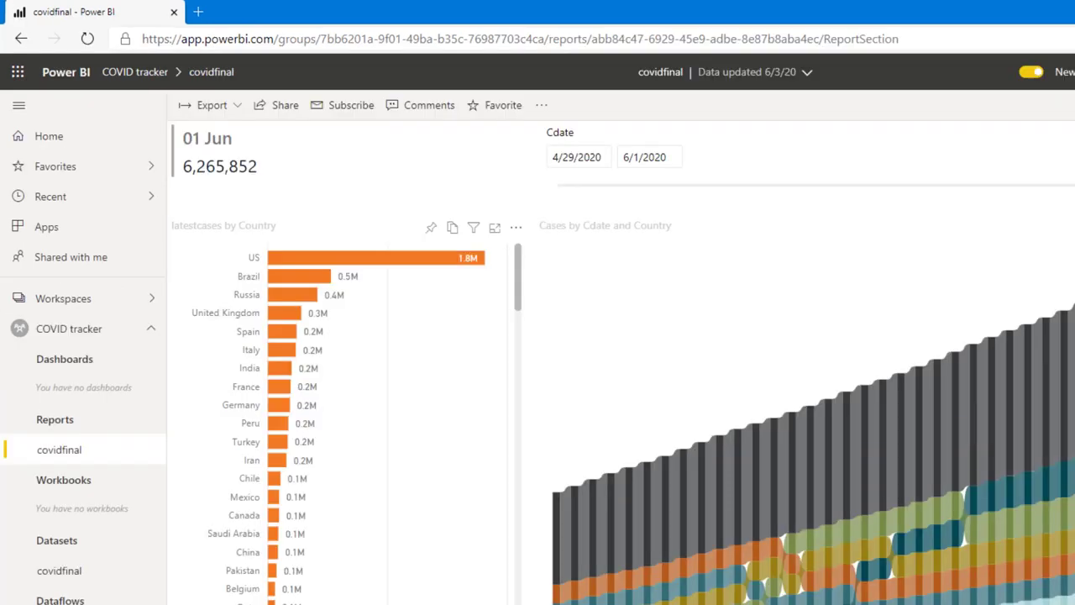
pyautogui.click(541, 105)
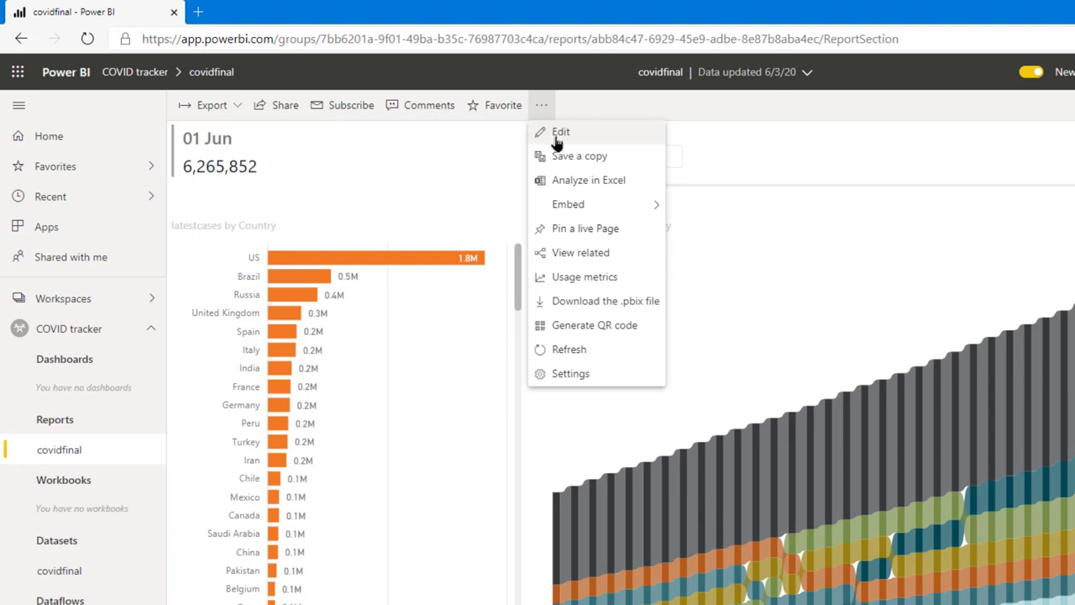
pyautogui.click(558, 134)
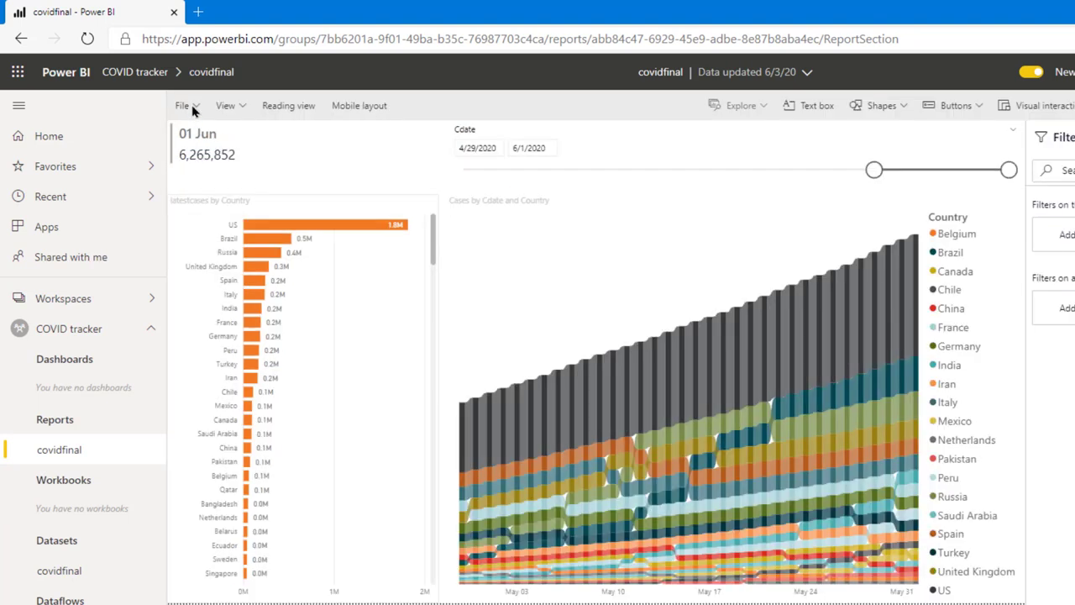
pyautogui.click(186, 106)
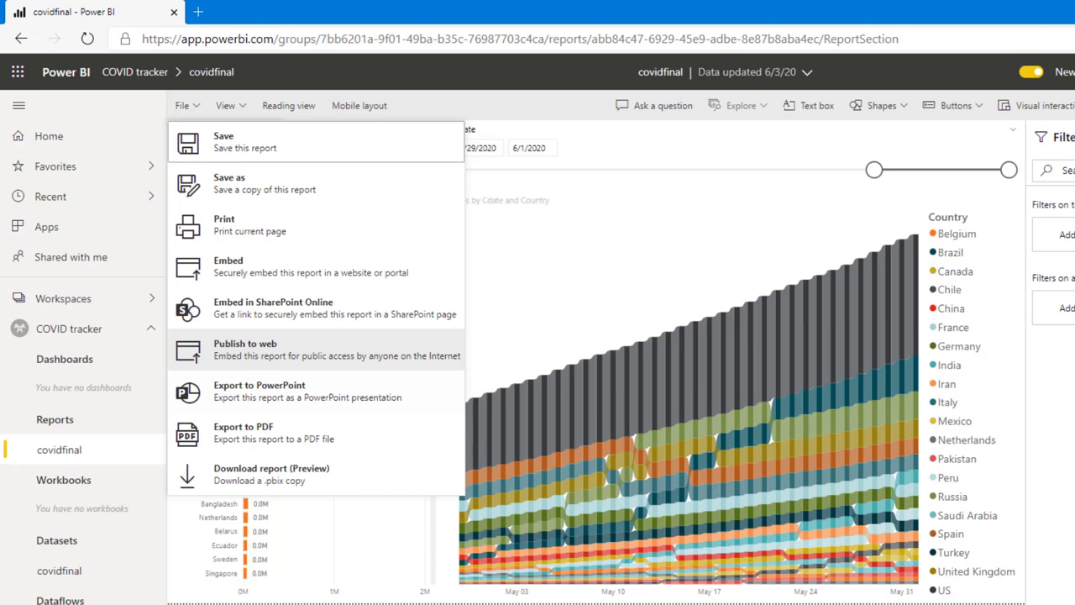
pyautogui.click(252, 349)
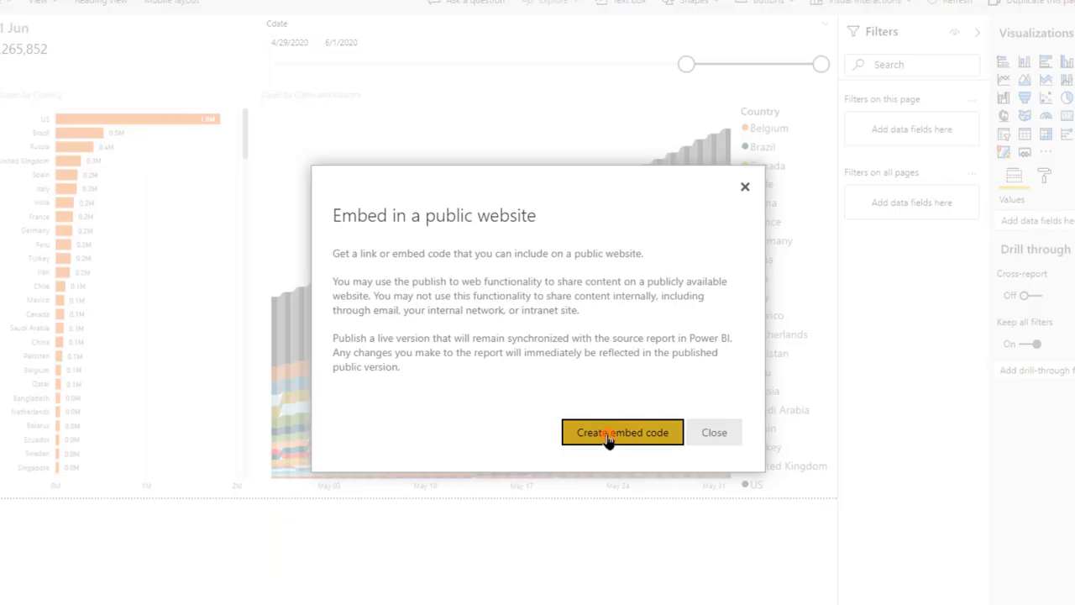
# Create and publish the public embed code for covidfinal.
pyautogui.click(608, 441)
pyautogui.click(622, 432)
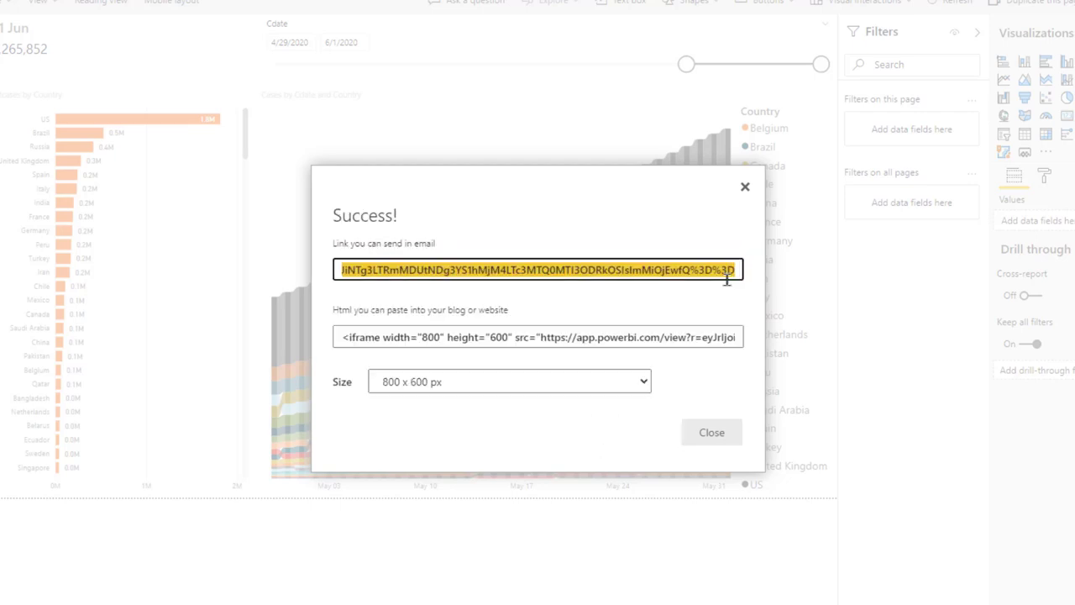